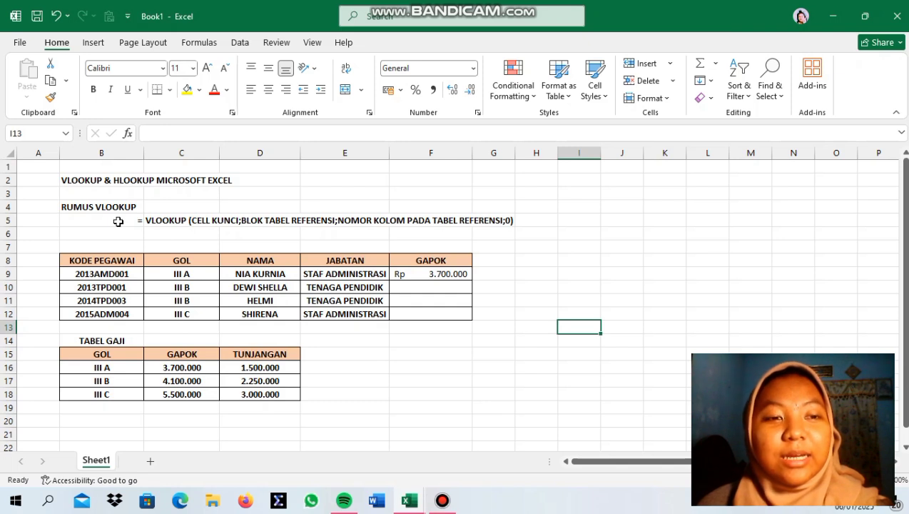
{"action": "left_click", "coordinate": [135, 221]}
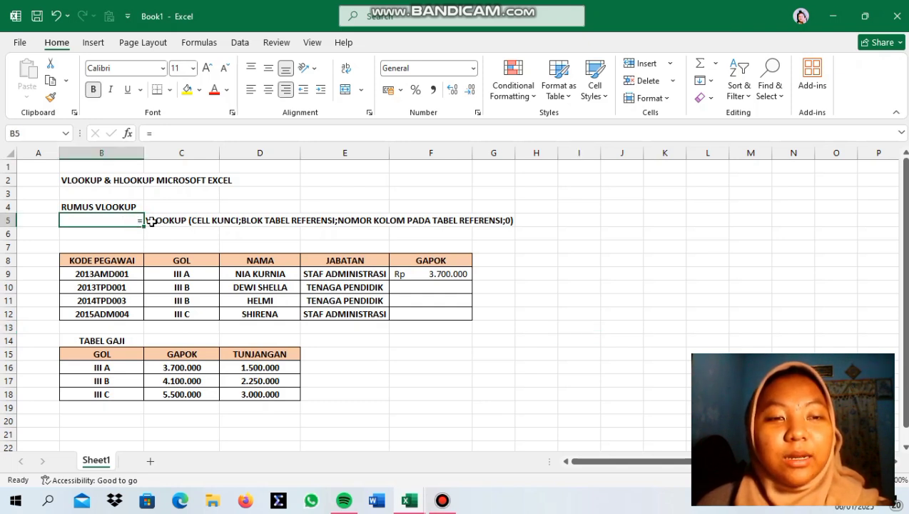
{"action": "left_click", "coordinate": [150, 220]}
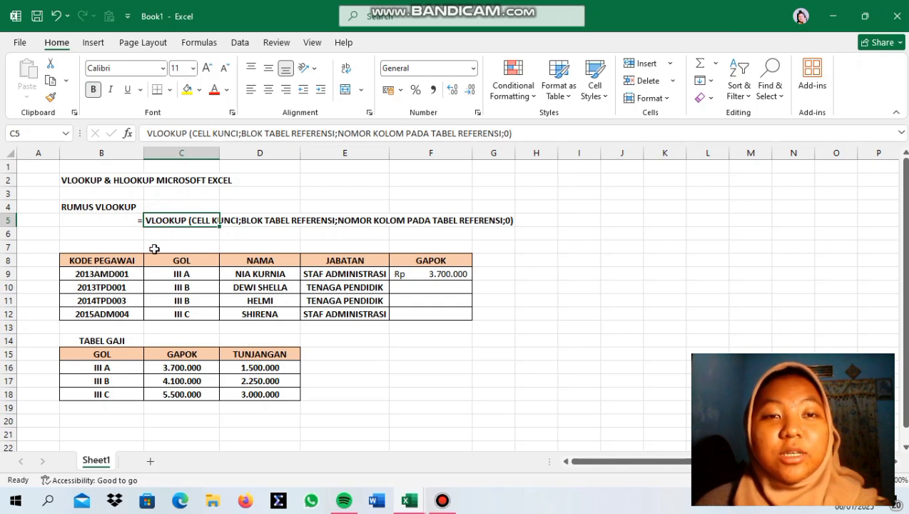
{"action": "left_click", "coordinate": [199, 206]}
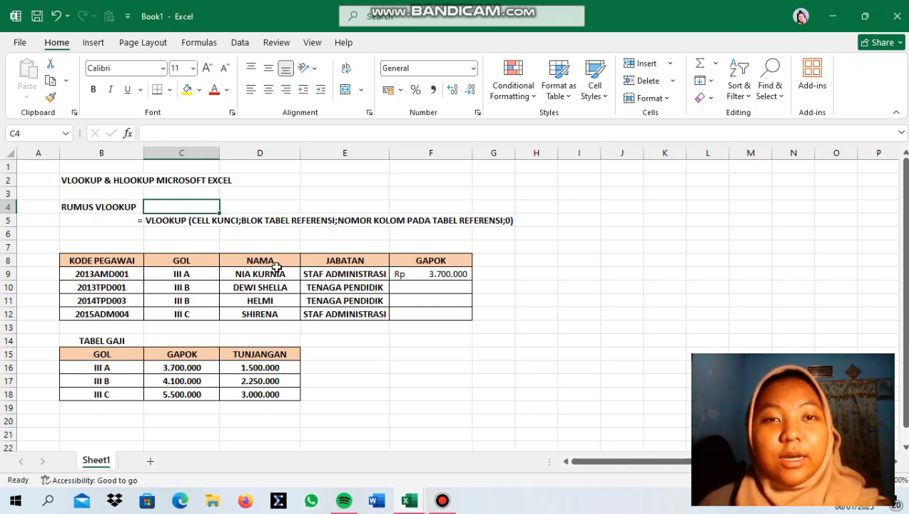
- Clear the existing GAPOK entry in cell F9 of the employee table
{"action": "left_click", "coordinate": [422, 275]}
{"action": "key", "text": "Delete"}
{"action": "left_click", "coordinate": [421, 341]}
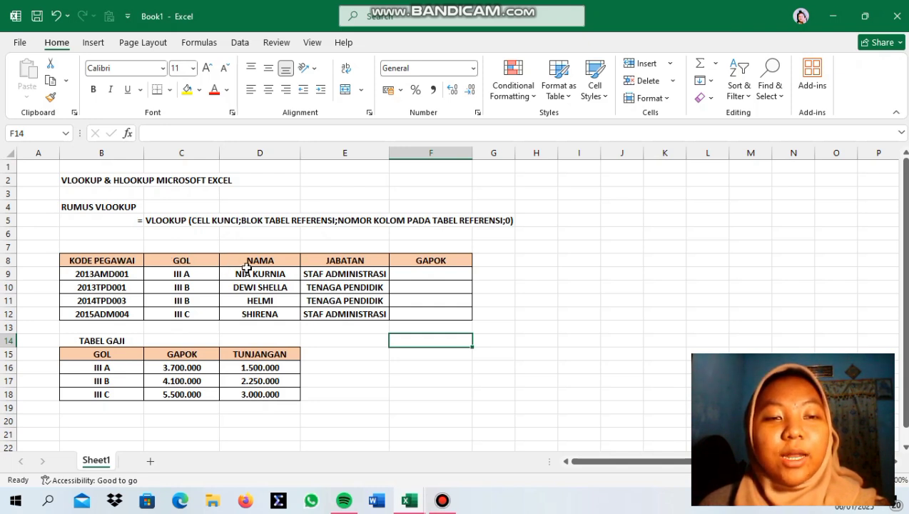
{"action": "left_click", "coordinate": [416, 261]}
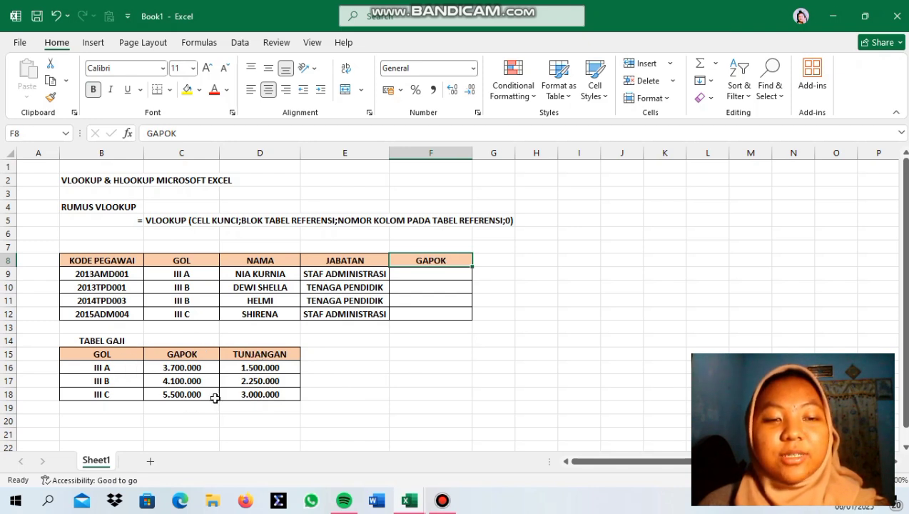
- Start a VLOOKUP formula in F9 with the GOL cell C9 as the lookup value
{"action": "left_click", "coordinate": [417, 276]}
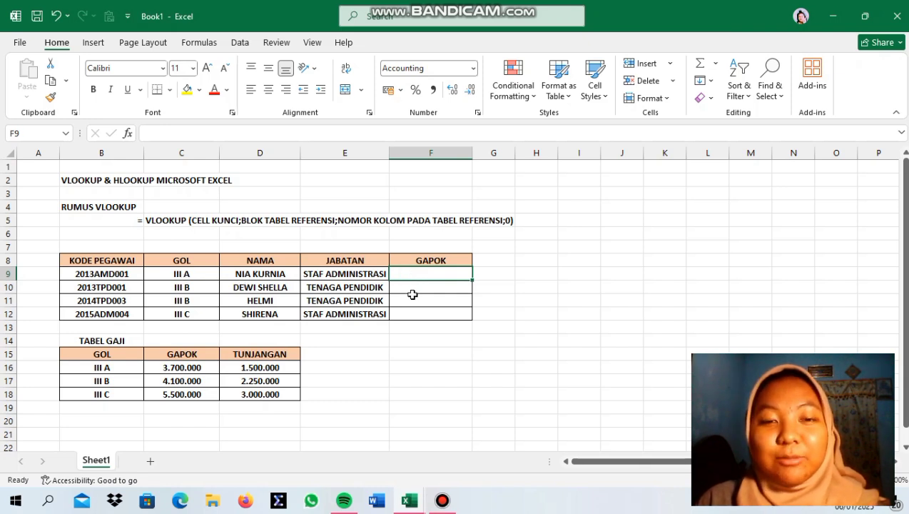
{"action": "type", "text": "=V"}
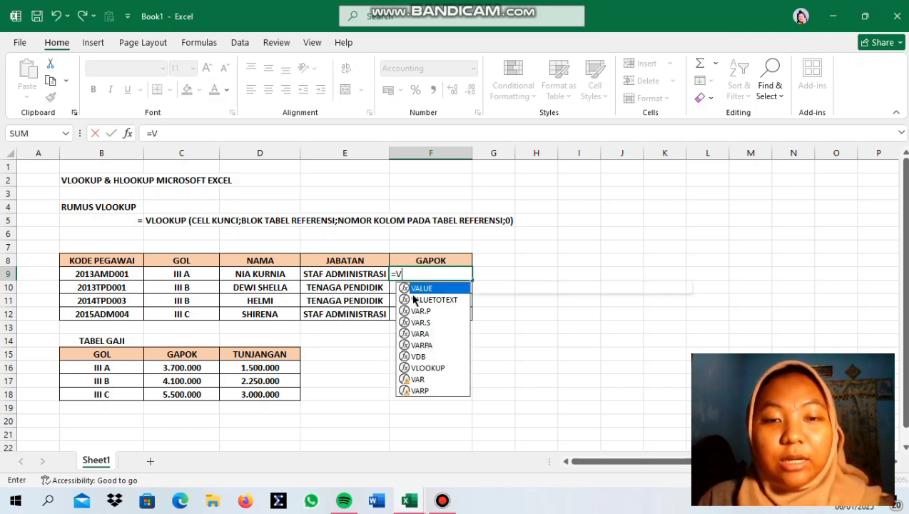
{"action": "type", "text": "L"}
{"action": "double_click", "coordinate": [436, 291]}
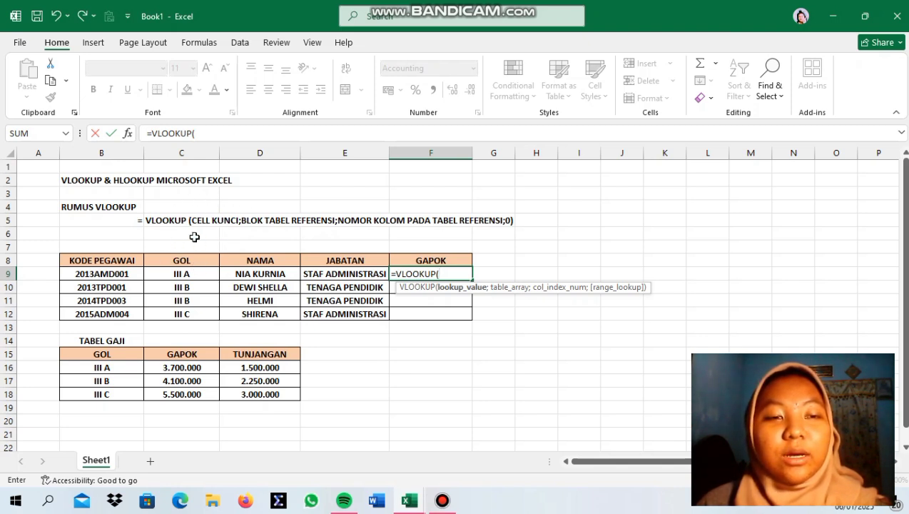
{"action": "left_click", "coordinate": [184, 274]}
{"action": "type", "text": ";"}
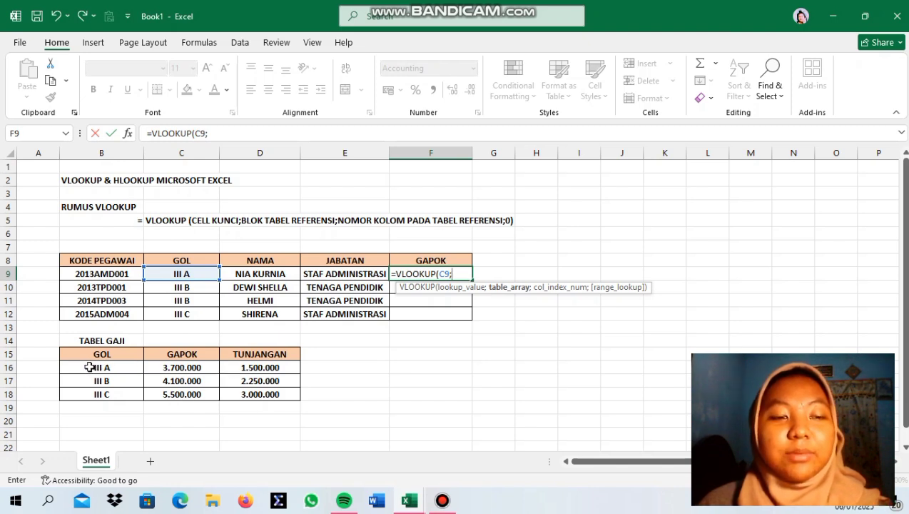
- Complete the F9 formula with the absolute salary table range $B$16:$D$18, column number 2 and match argument 0
{"action": "left_click_drag", "start_coordinate": [90, 367], "coordinate": [265, 392]}
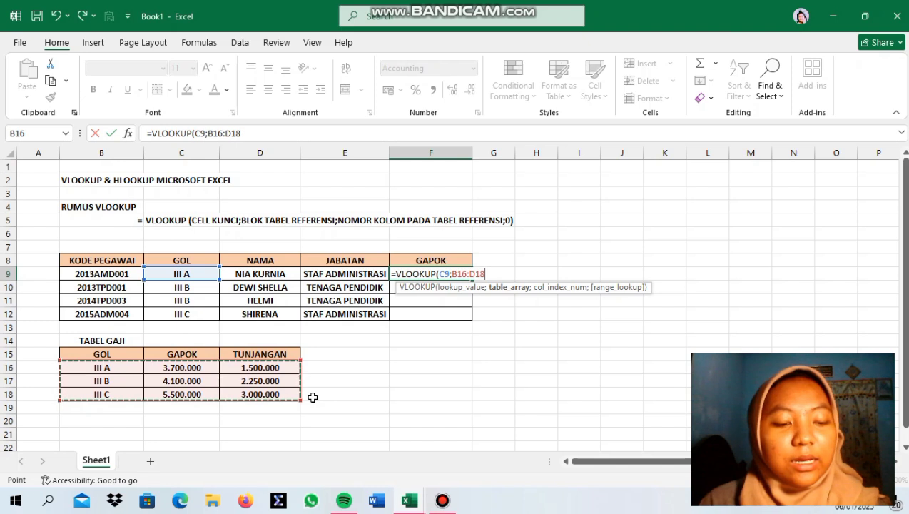
{"action": "key", "text": "F4"}
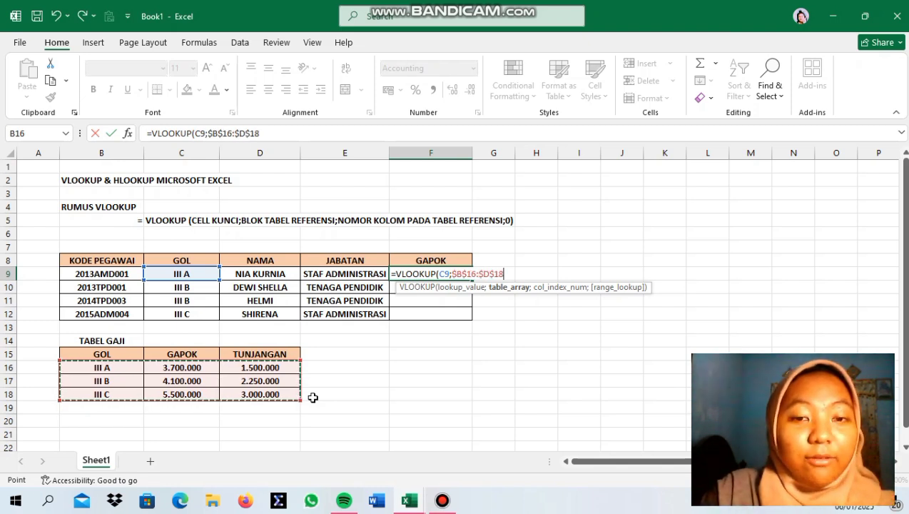
{"action": "mouse_move", "coordinate": [505, 274]}
{"action": "left_mouse_down"}
{"action": "mouse_move", "coordinate": [455, 275]}
{"action": "mouse_move", "coordinate": [501, 274]}
{"action": "left_mouse_up"}
{"action": "type", "text": ";"}
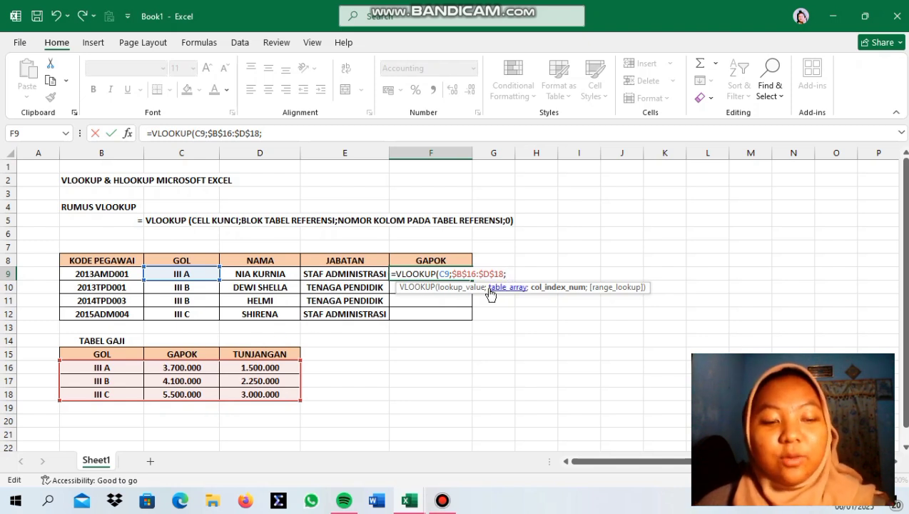
{"action": "type", "text": "2;"}
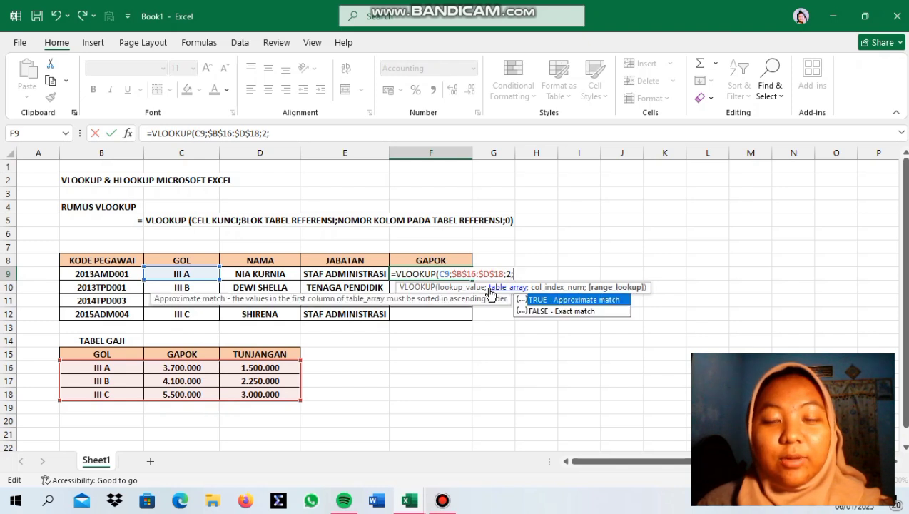
{"action": "type", "text": "0"}
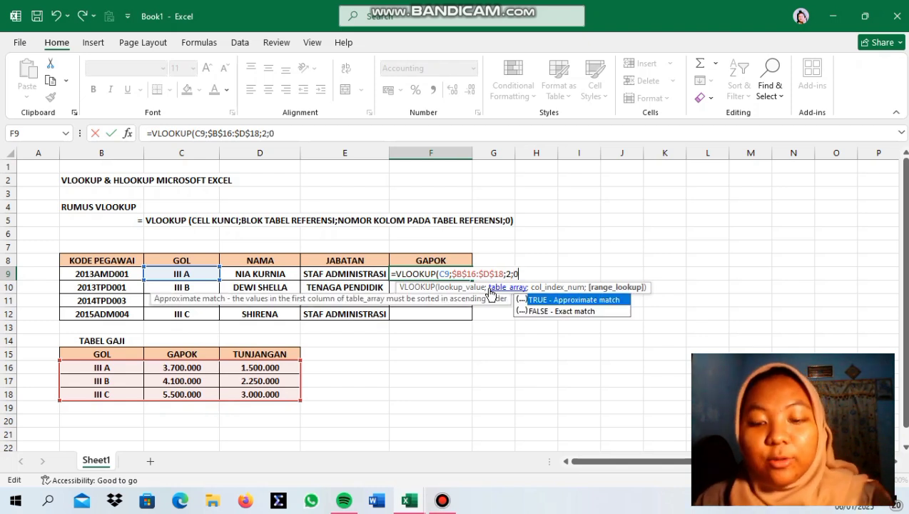
{"action": "type", "text": ")"}
{"action": "key", "text": "Return"}
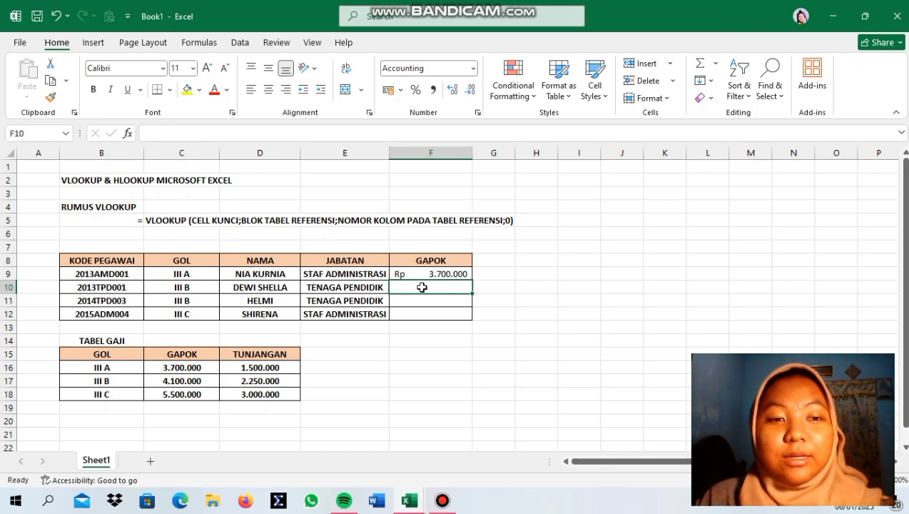
- Look up the second employee's base salary in F10 with =VLOOKUP(C10;$B$16:$D$18;2;0)
{"action": "type", "text": "="}
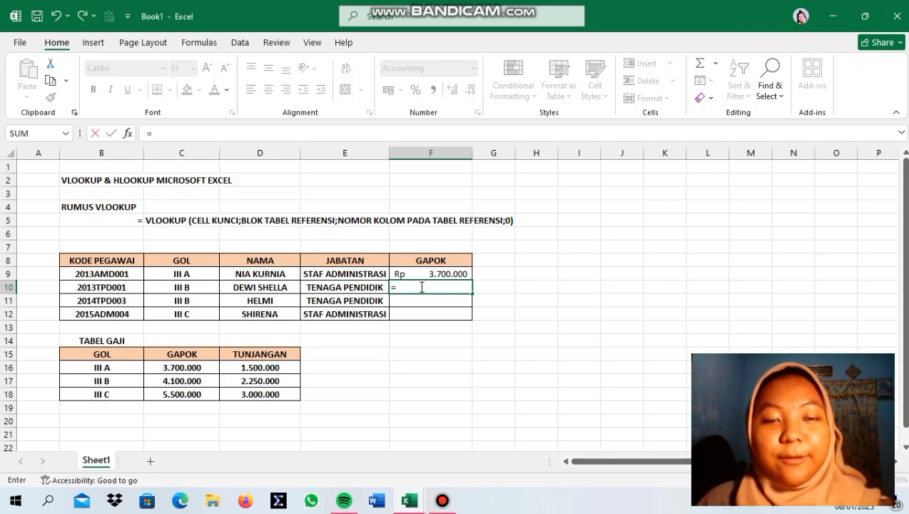
{"action": "type", "text": "VLOO"}
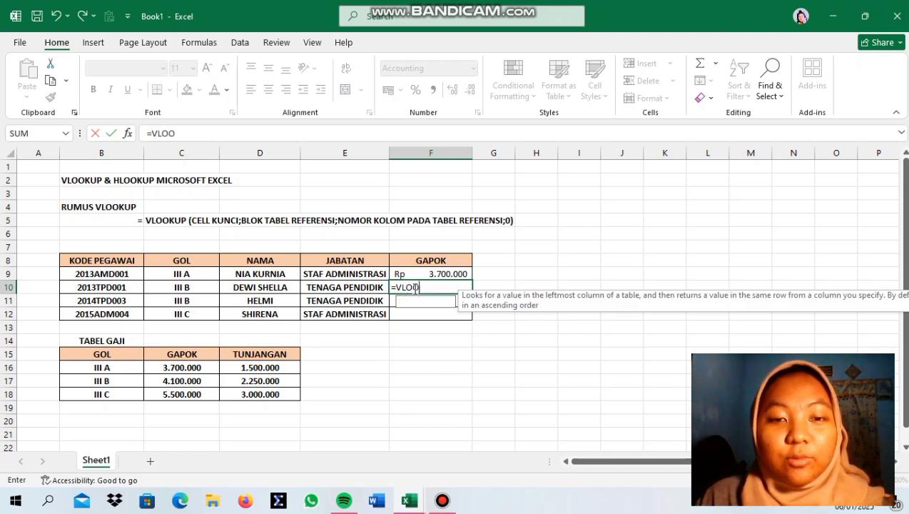
{"action": "double_click", "coordinate": [427, 307]}
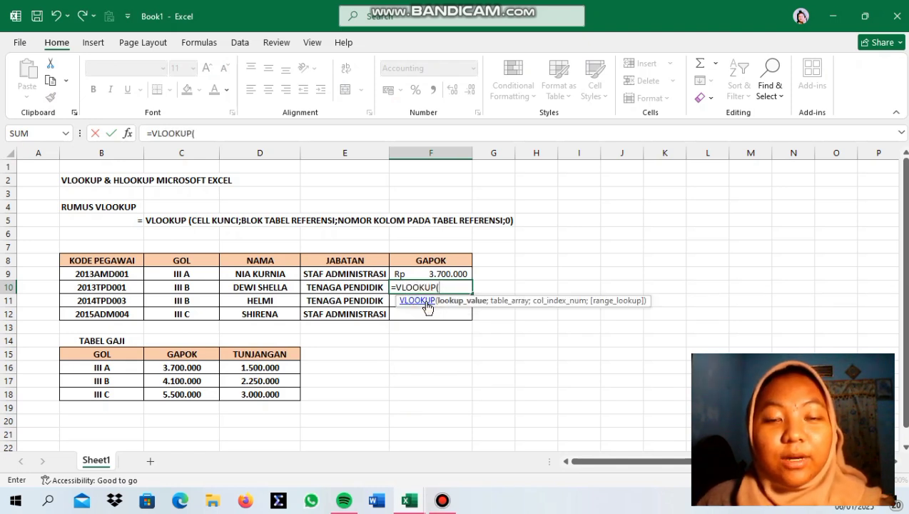
{"action": "left_click", "coordinate": [180, 289]}
{"action": "type", "text": ";"}
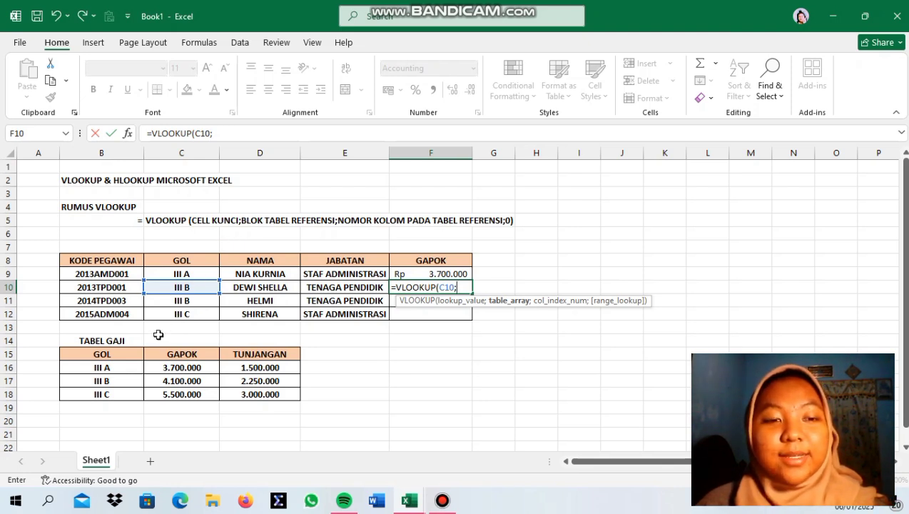
{"action": "left_click_drag", "start_coordinate": [105, 366], "coordinate": [297, 397]}
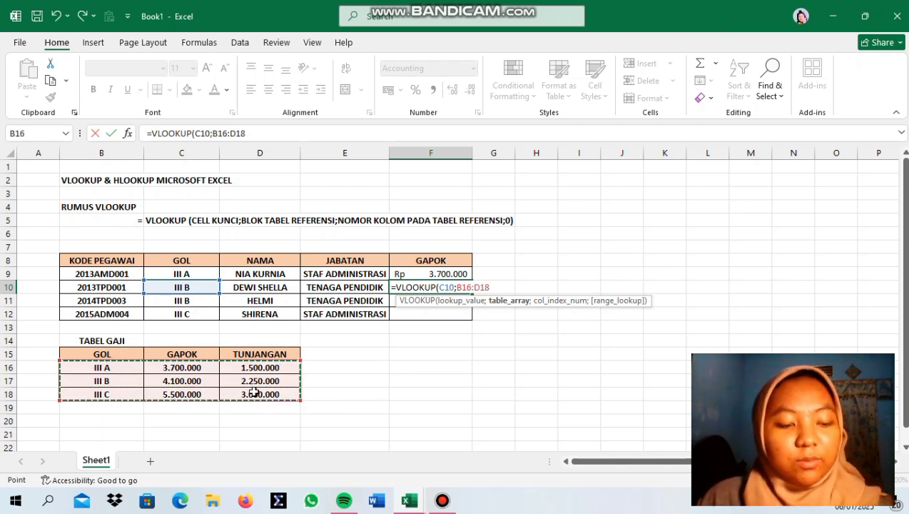
{"action": "key", "text": "F4"}
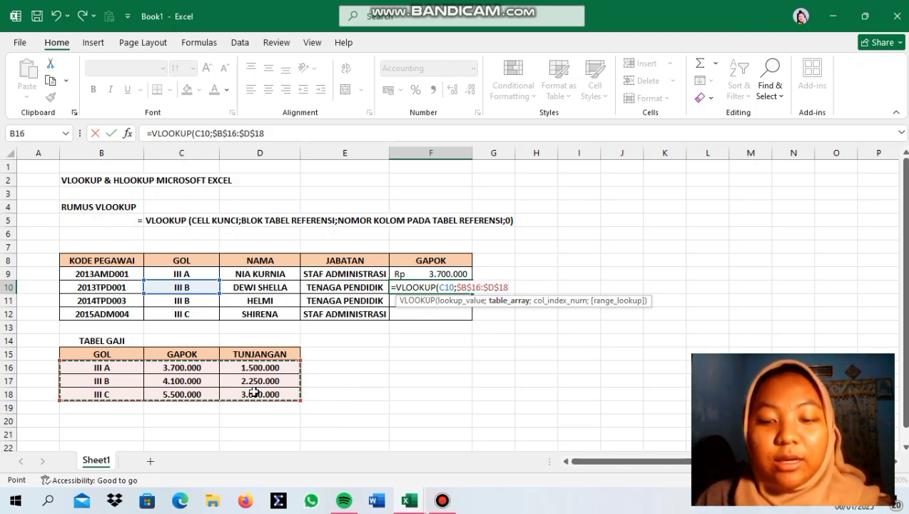
{"action": "type", "text": ";"}
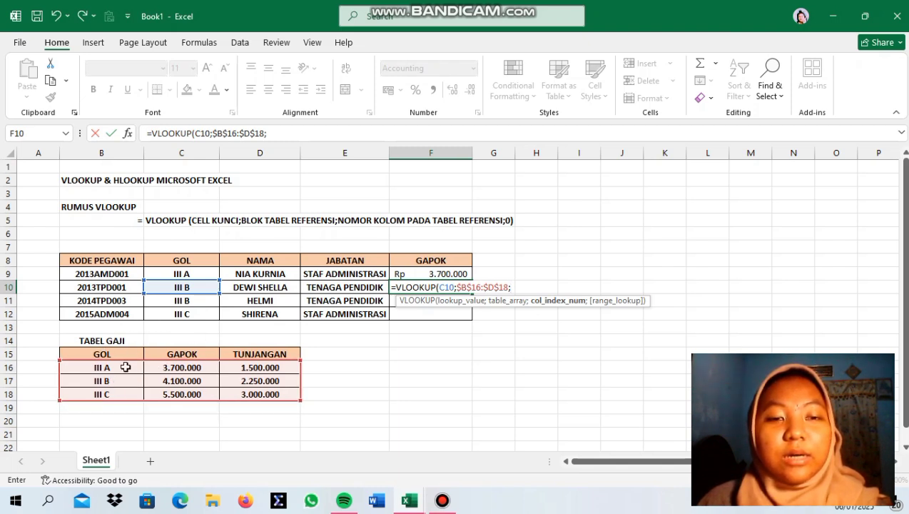
{"action": "type", "text": "2"}
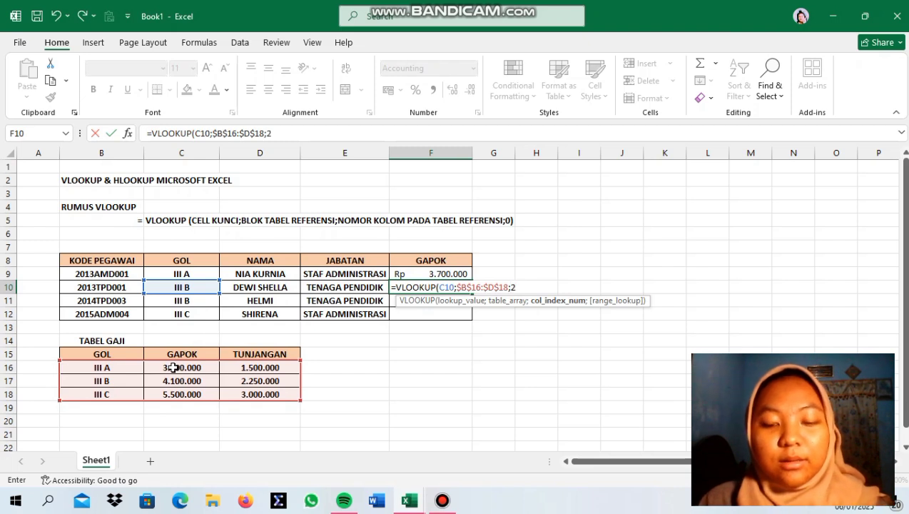
{"action": "type", "text": ";0"}
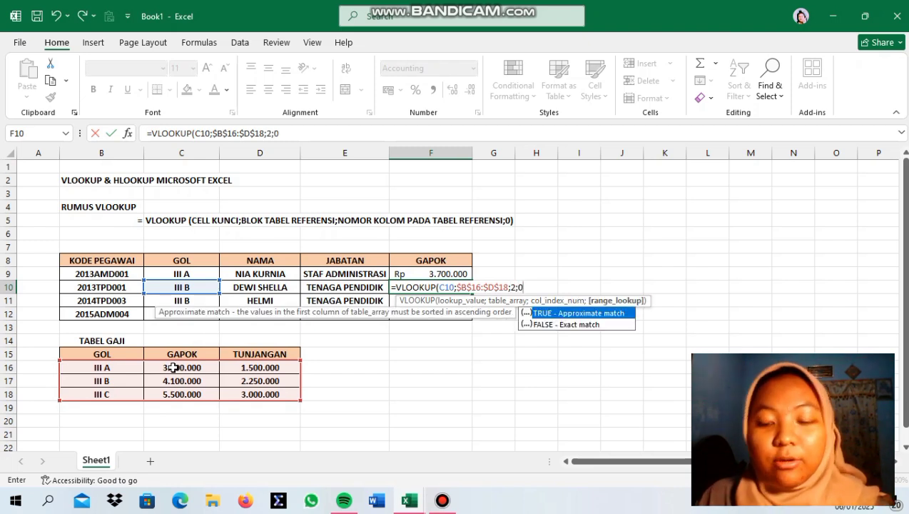
{"action": "type", "text": ")"}
{"action": "key", "text": "Return"}
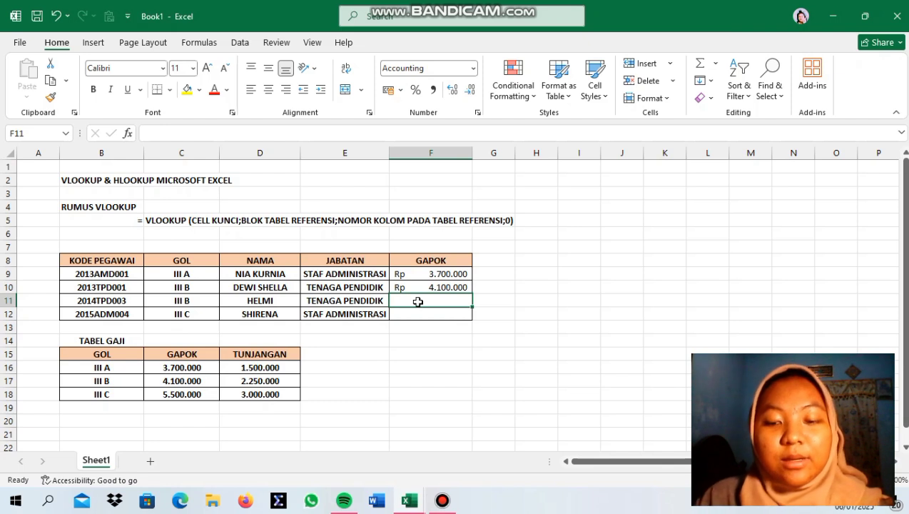
- Look up the third employee's base salary in F11 with =VLOOKUP(C11;$B$16:$D$18;2;0)
{"action": "type", "text": "="}
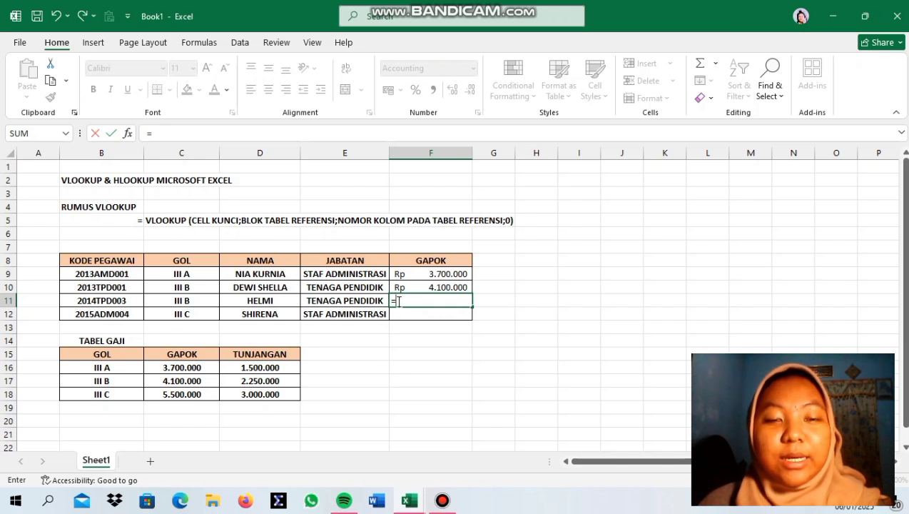
{"action": "type", "text": "VLO"}
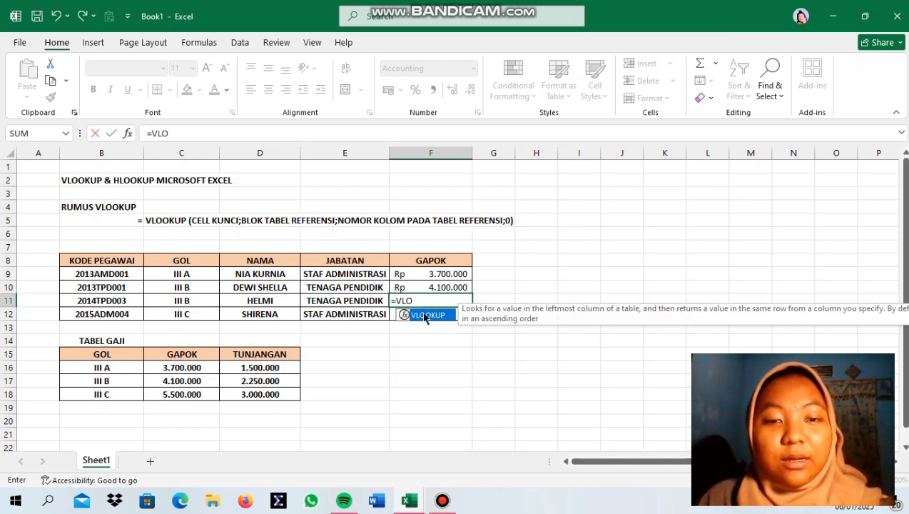
{"action": "double_click", "coordinate": [427, 315]}
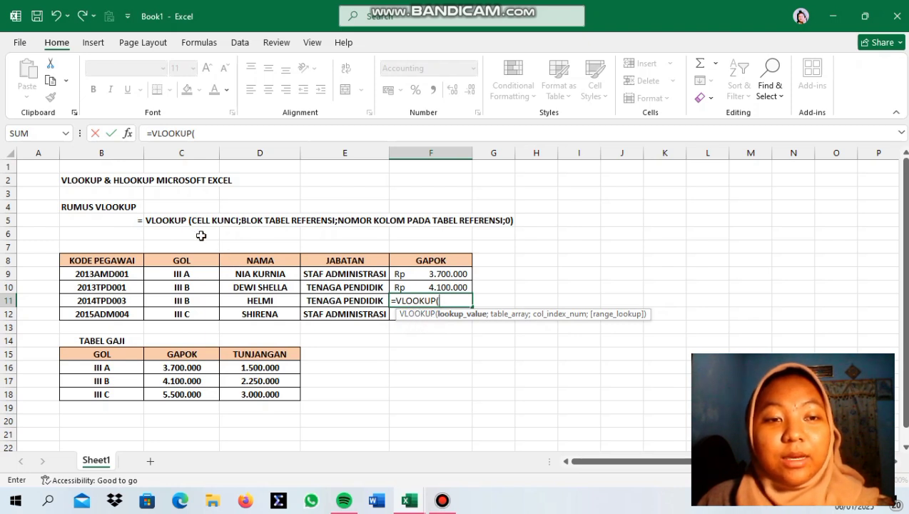
{"action": "left_click", "coordinate": [168, 302]}
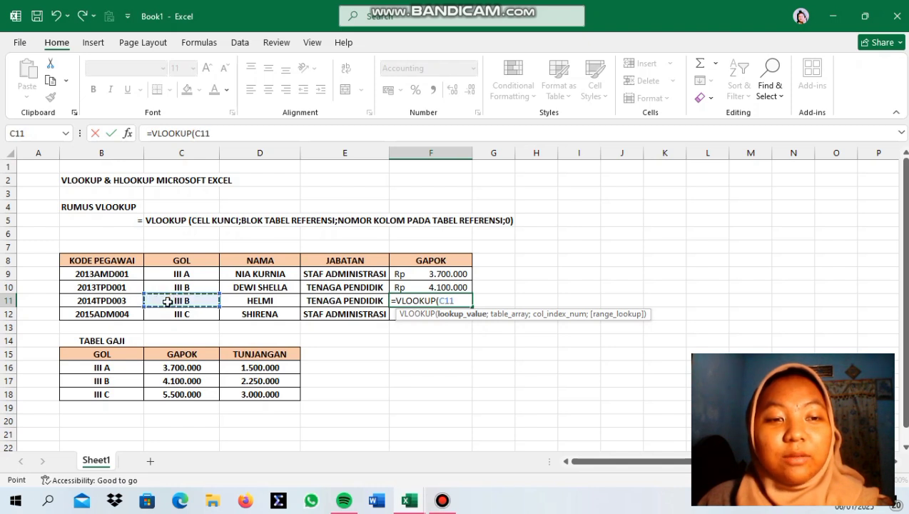
{"action": "type", "text": ";"}
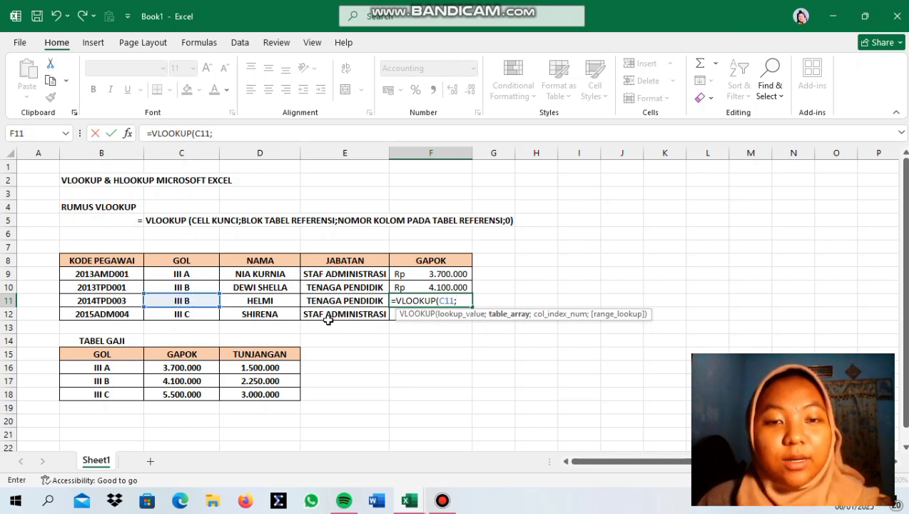
{"action": "left_click_drag", "start_coordinate": [100, 367], "coordinate": [252, 389]}
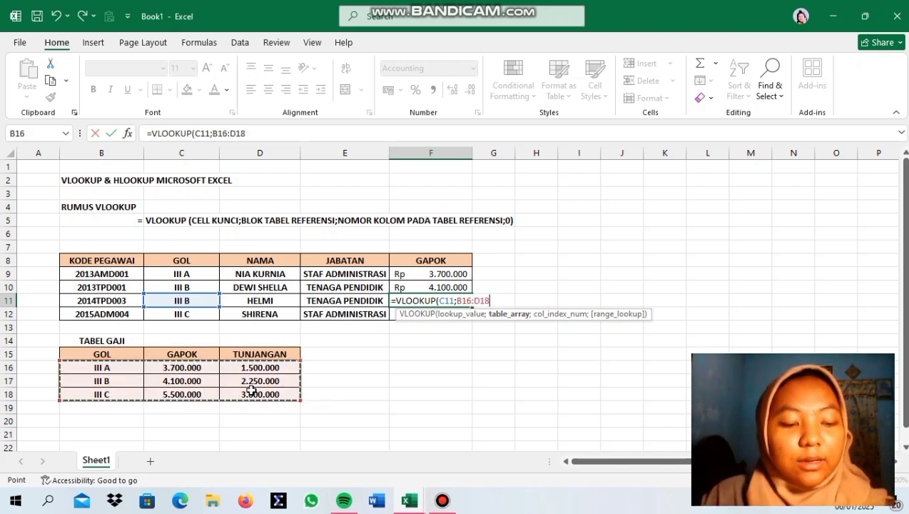
{"action": "key", "text": "F4"}
{"action": "type", "text": ";"}
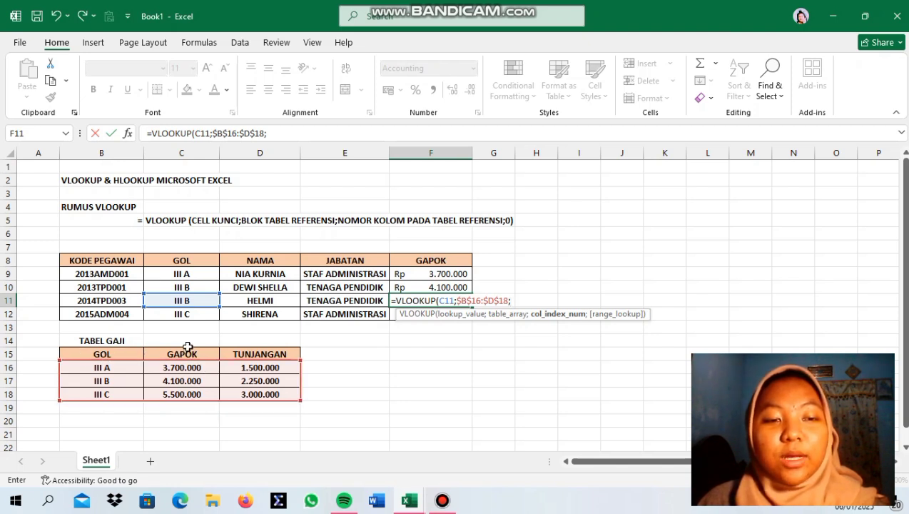
{"action": "type", "text": "2"}
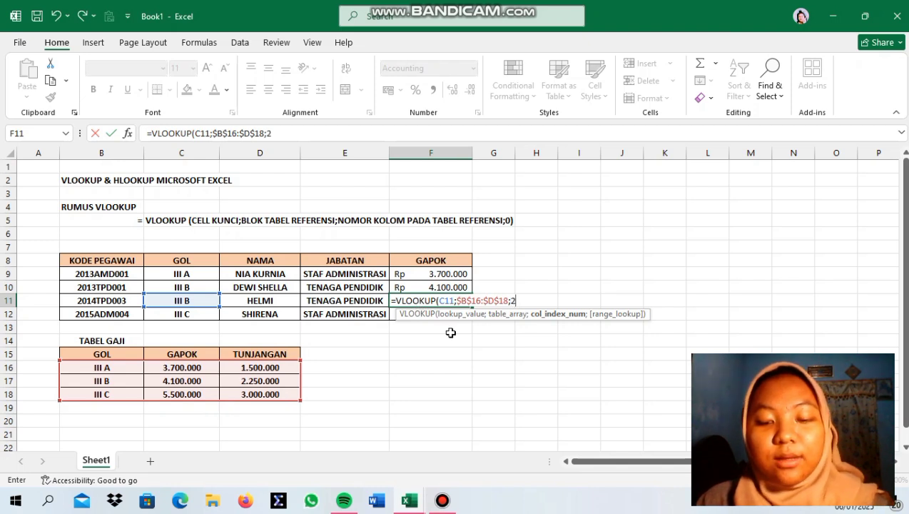
{"action": "type", "text": ";0"}
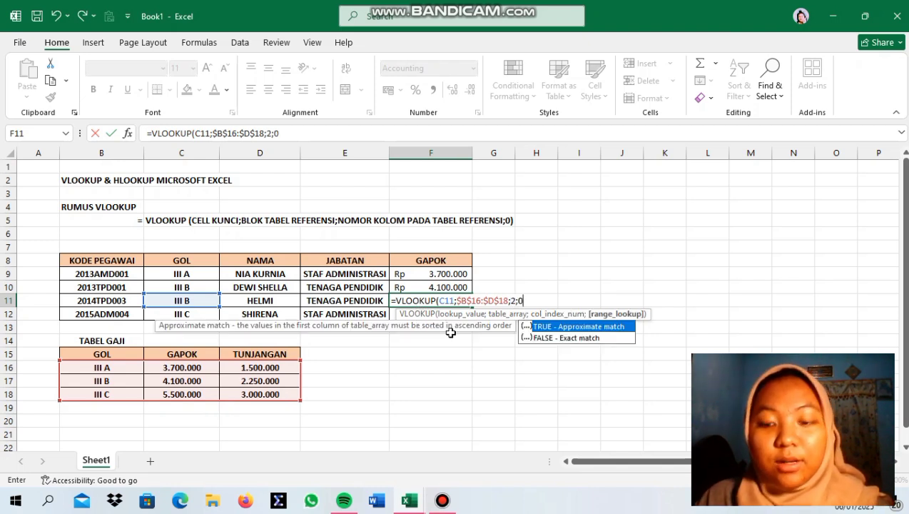
{"action": "type", "text": ")"}
{"action": "key", "text": "Return"}
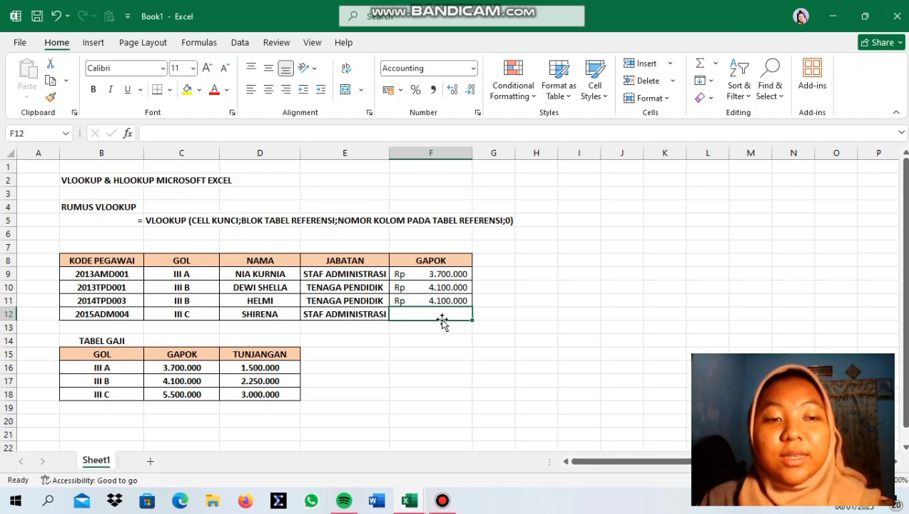
- Look up the fourth employee's base salary in F12 with =VLOOKUP(C12;$B$16:$D$18;2;0)
{"action": "type", "text": "="}
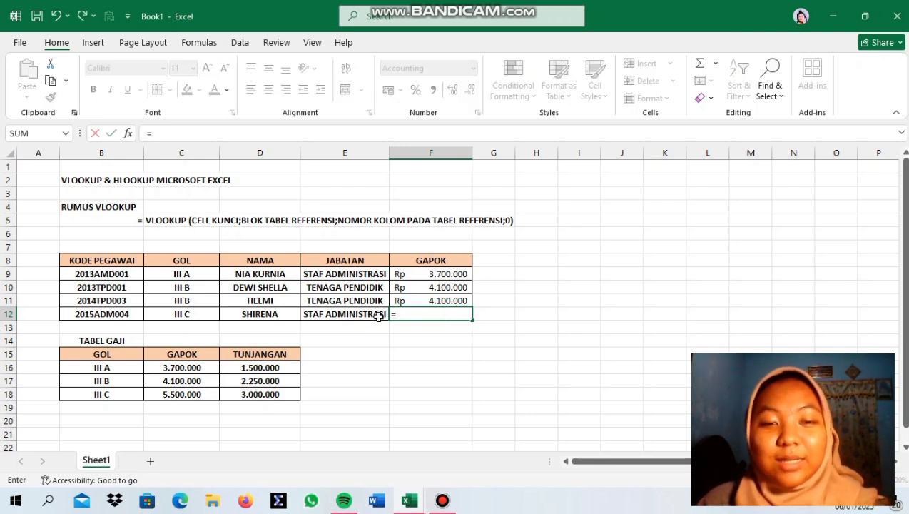
{"action": "type", "text": "VL"}
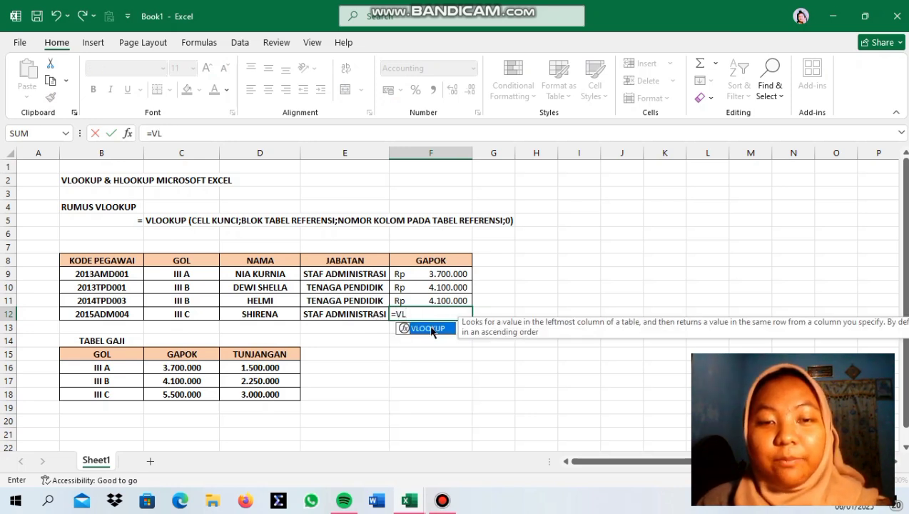
{"action": "double_click", "coordinate": [429, 328]}
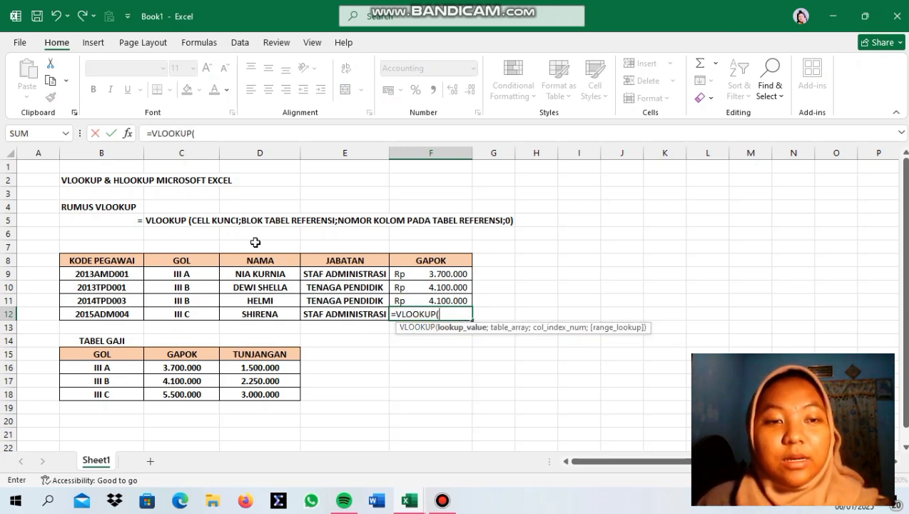
{"action": "left_click", "coordinate": [169, 315]}
{"action": "type", "text": ";"}
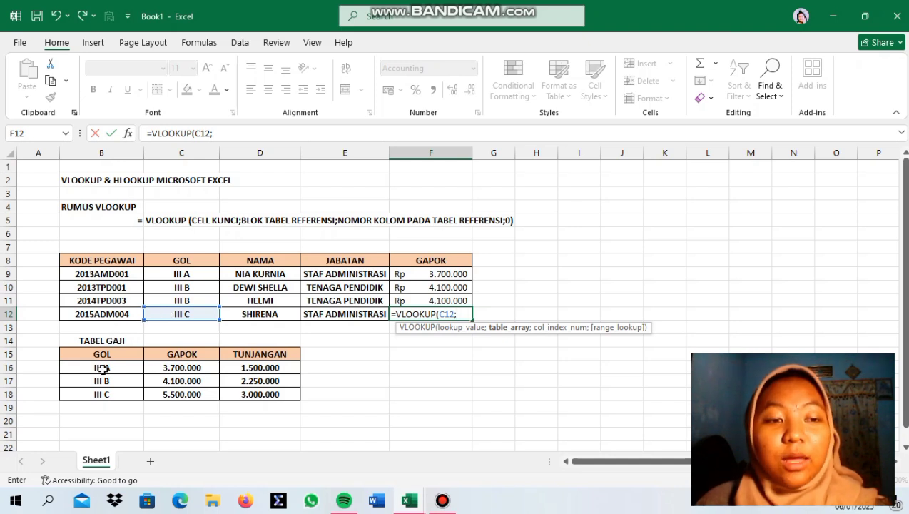
{"action": "left_click_drag", "start_coordinate": [102, 368], "coordinate": [257, 389]}
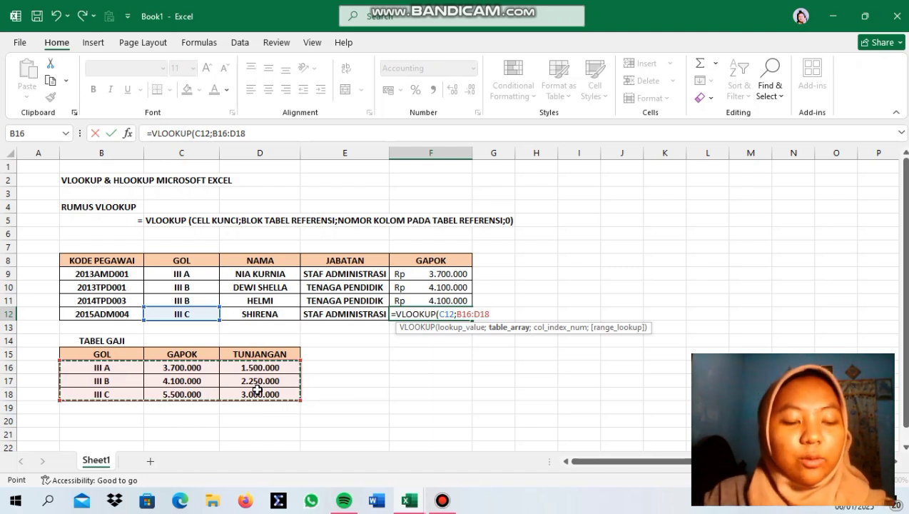
{"action": "key", "text": "F4"}
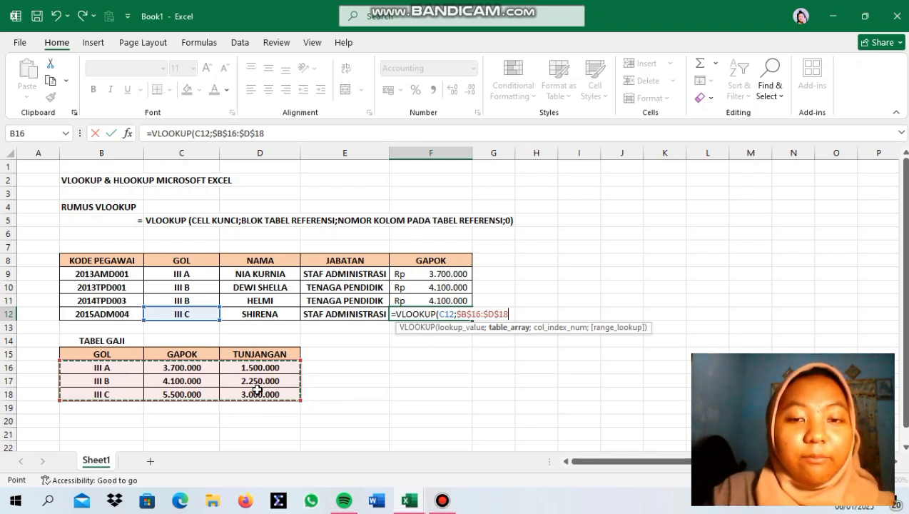
{"action": "type", "text": ";"}
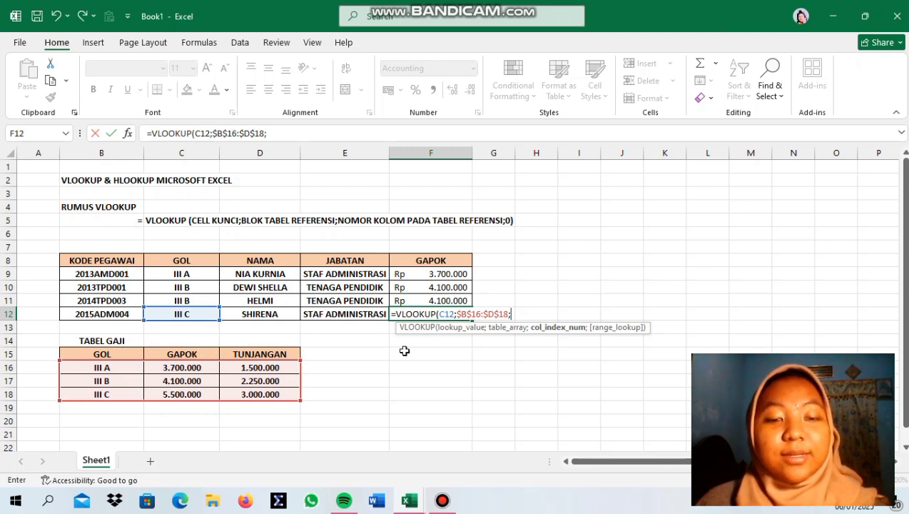
{"action": "type", "text": "2;0)"}
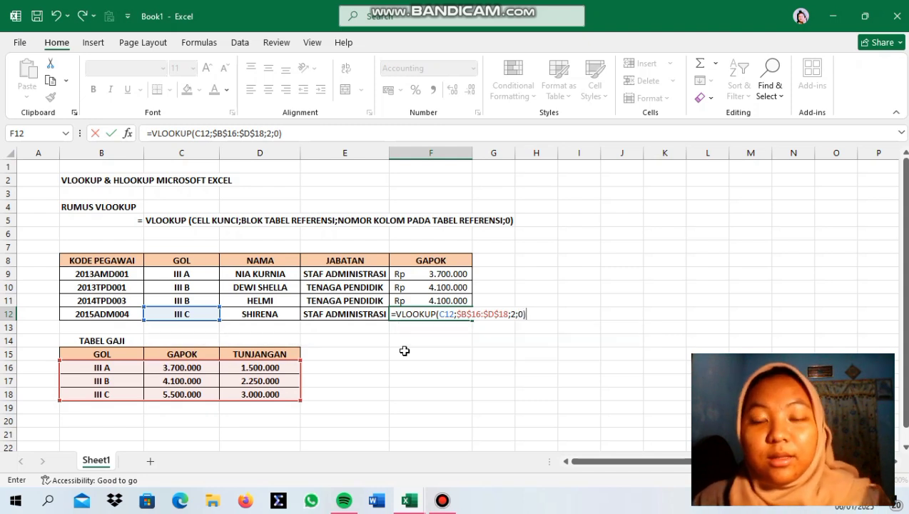
{"action": "key", "text": "Return"}
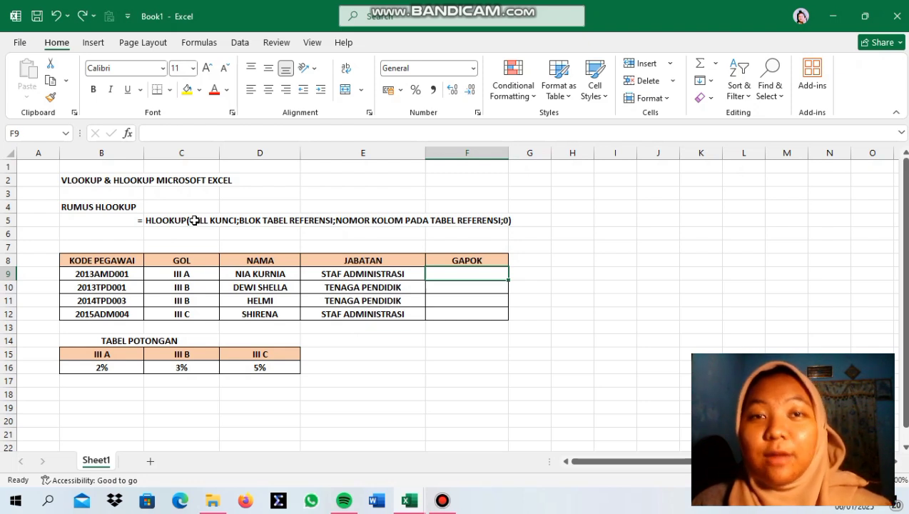
- Start an HLOOKUP formula in F9 of the RUMUS HLOOKUP example with the GOL cell C9 as the lookup value
{"action": "left_click", "coordinate": [89, 260]}
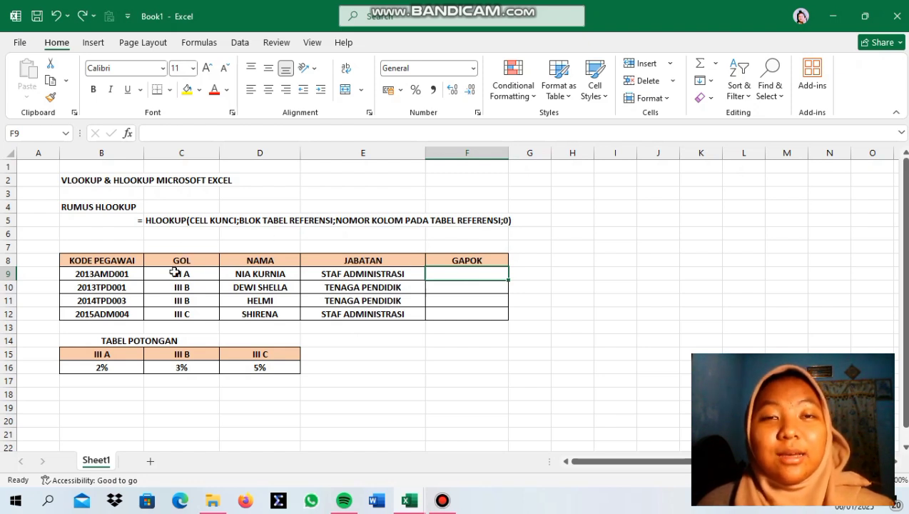
{"action": "left_click_drag", "start_coordinate": [174, 272], "coordinate": [432, 277]}
{"action": "left_click", "coordinate": [460, 274]}
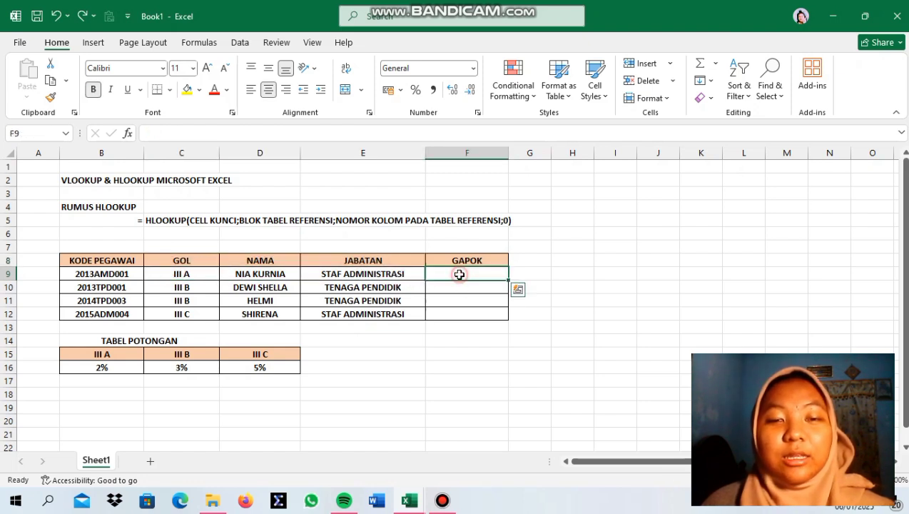
{"action": "type", "text": "=HLO"}
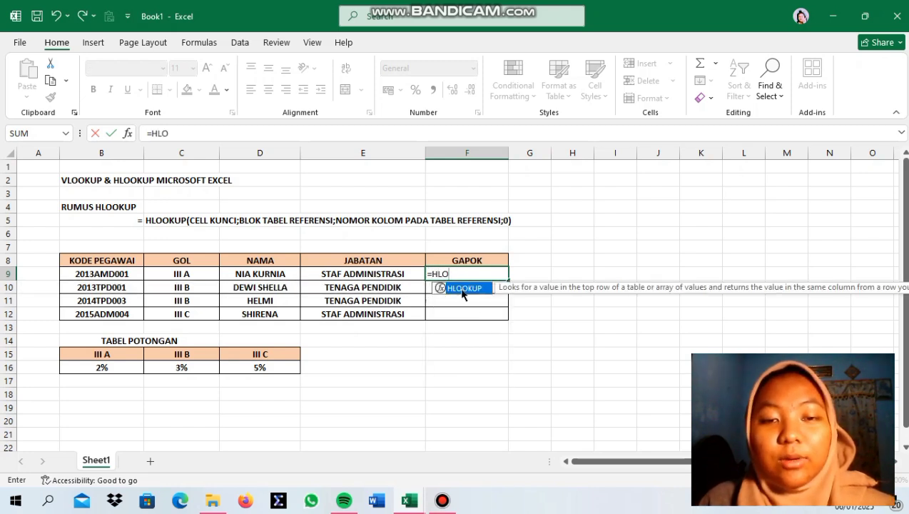
{"action": "double_click", "coordinate": [463, 288]}
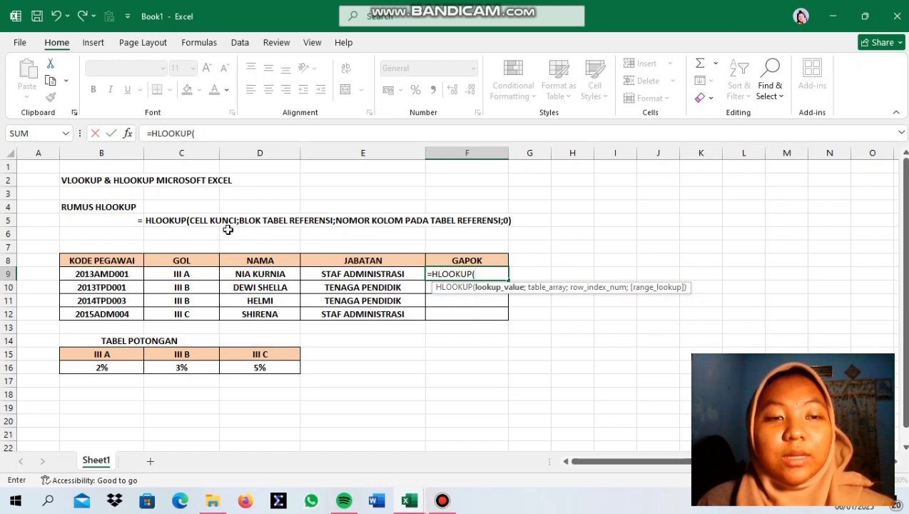
{"action": "left_click", "coordinate": [160, 275]}
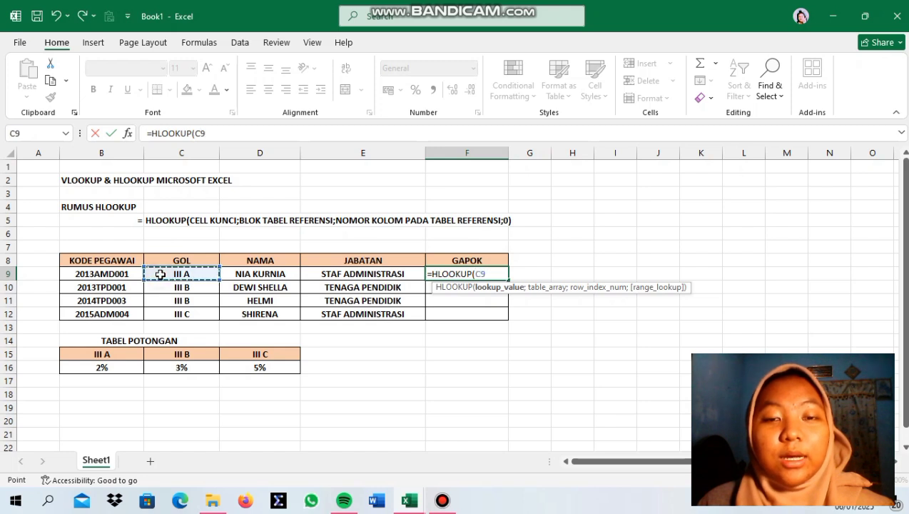
{"action": "type", "text": ";"}
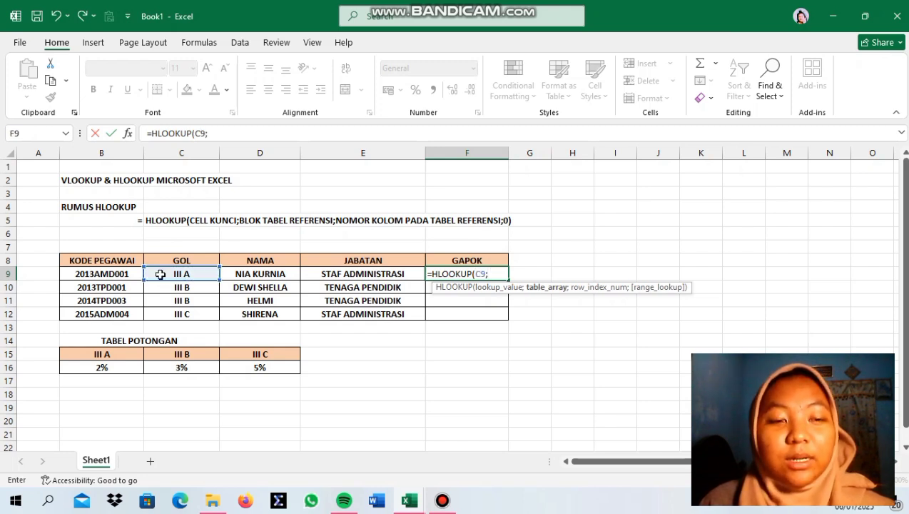
- Complete the F9 formula with the absolute TABEL POTONGAN range $B$15:$D$16, row number 2 and match argument 0
{"action": "left_click_drag", "start_coordinate": [94, 353], "coordinate": [255, 366]}
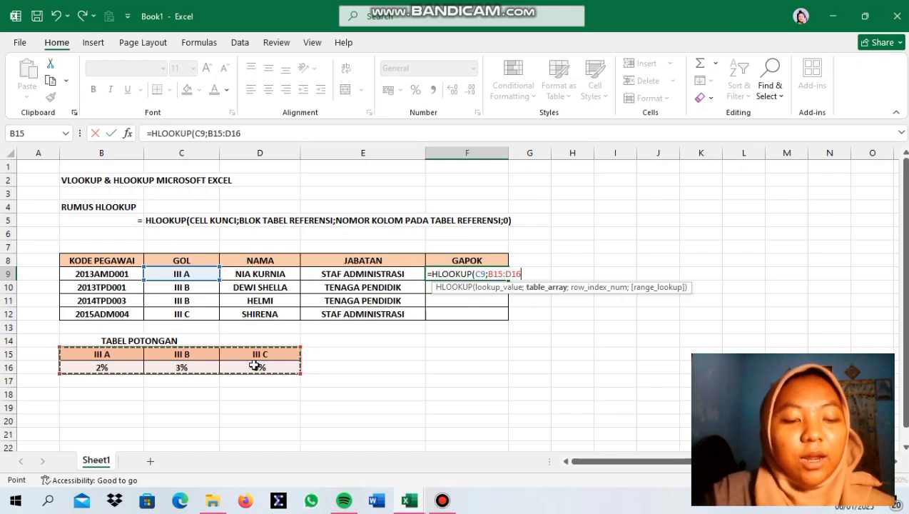
{"action": "key", "text": "F4"}
{"action": "type", "text": ";"}
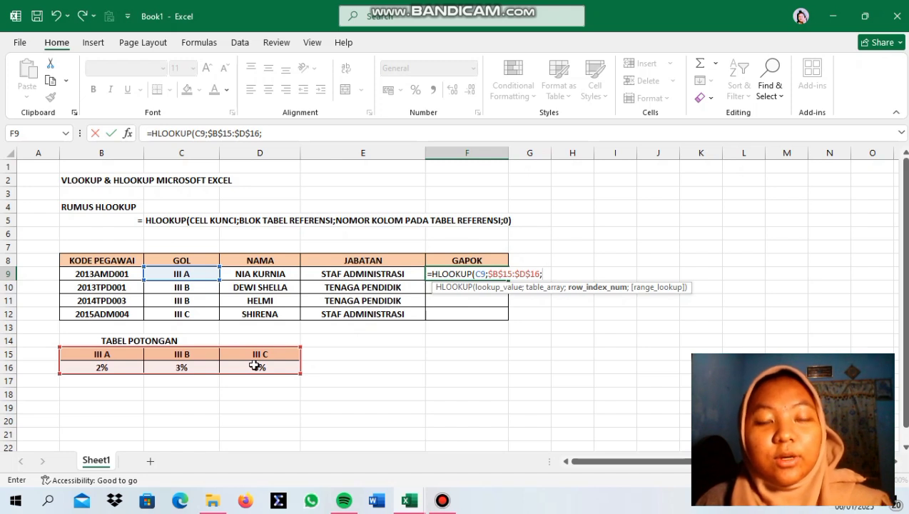
{"action": "type", "text": "2"}
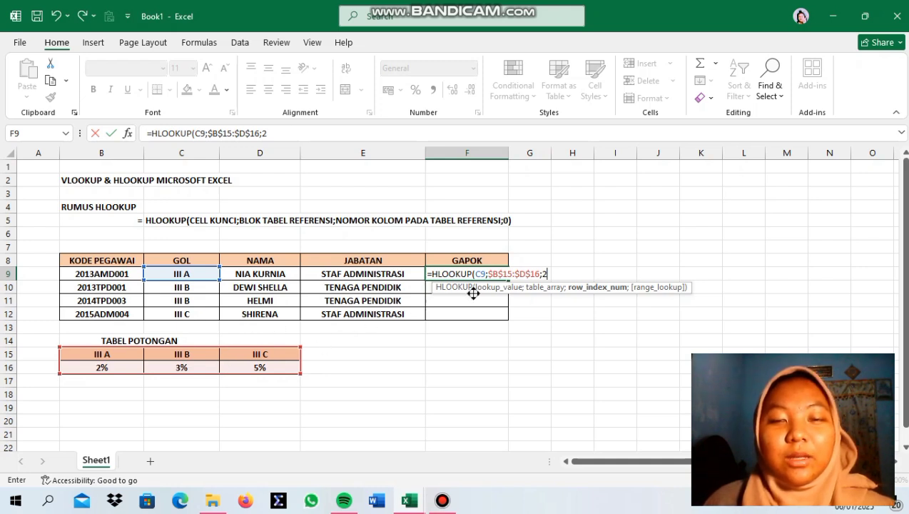
{"action": "type", "text": ";0"}
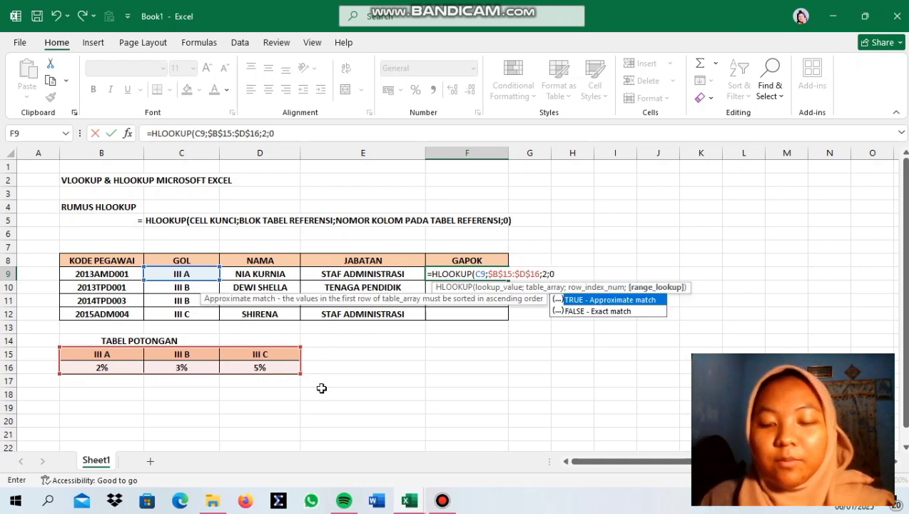
{"action": "type", "text": ")"}
{"action": "key", "text": "Return"}
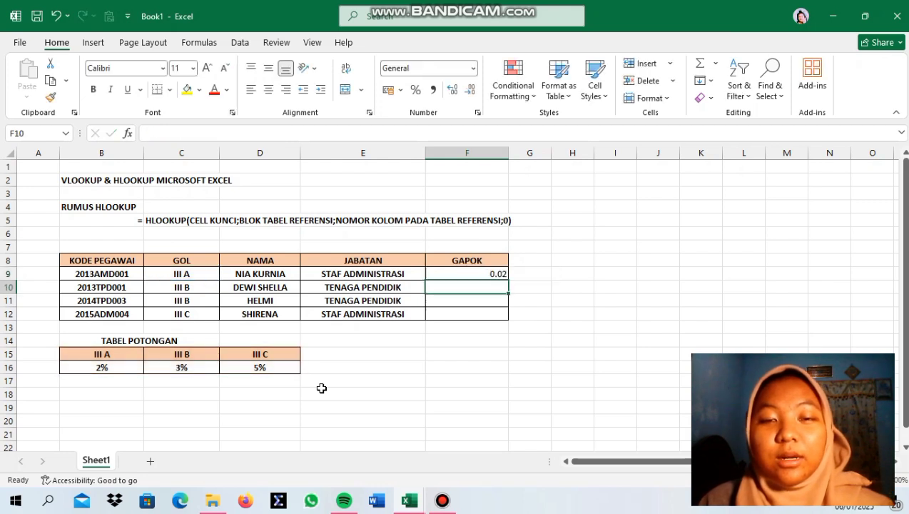
- Format the HLOOKUP result in F9 as a percentage and centre it horizontally
{"action": "left_click", "coordinate": [482, 275]}
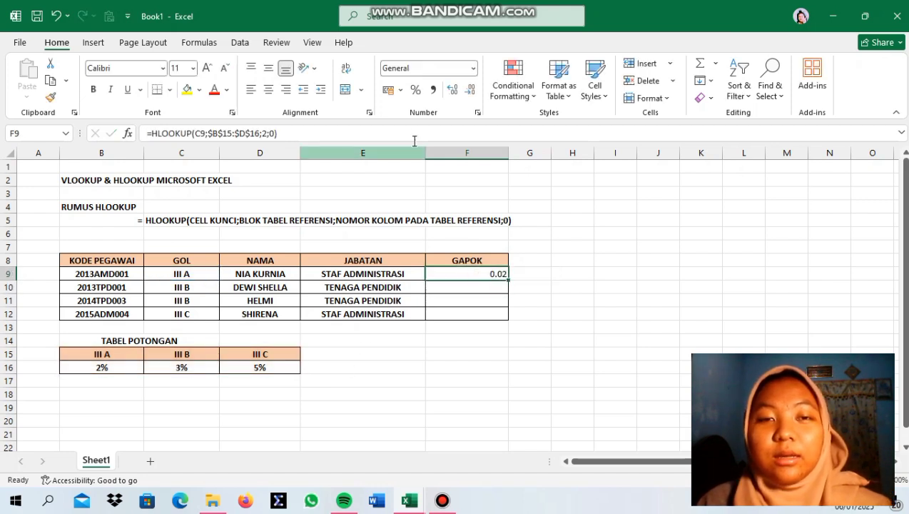
{"action": "left_click", "coordinate": [415, 90]}
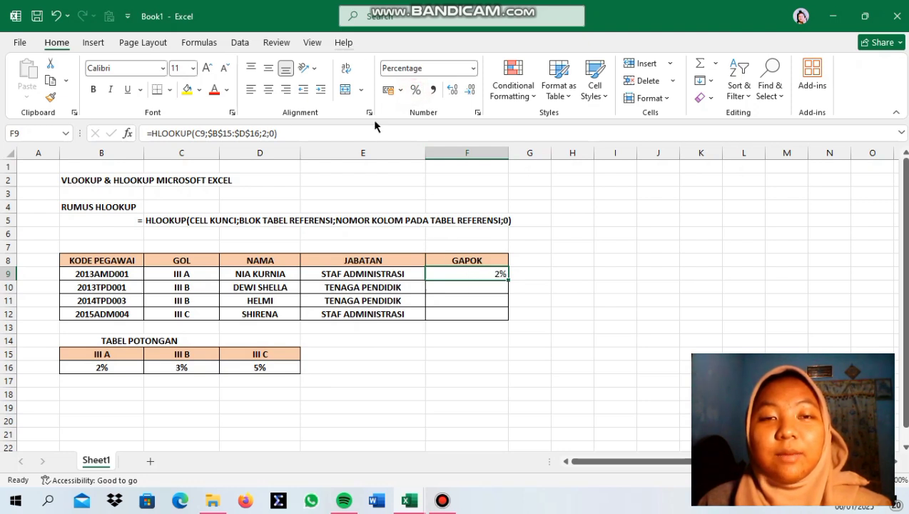
{"action": "left_click", "coordinate": [268, 89]}
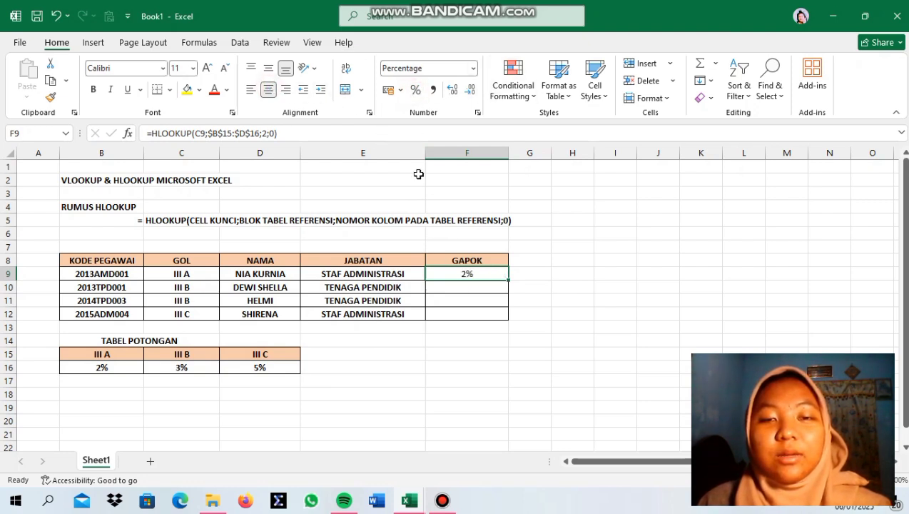
- Look up the second employee's deduction rate in F10 with =HLOOKUP(C10;$B$15:$D$16;2;0)
{"action": "left_click", "coordinate": [462, 286]}
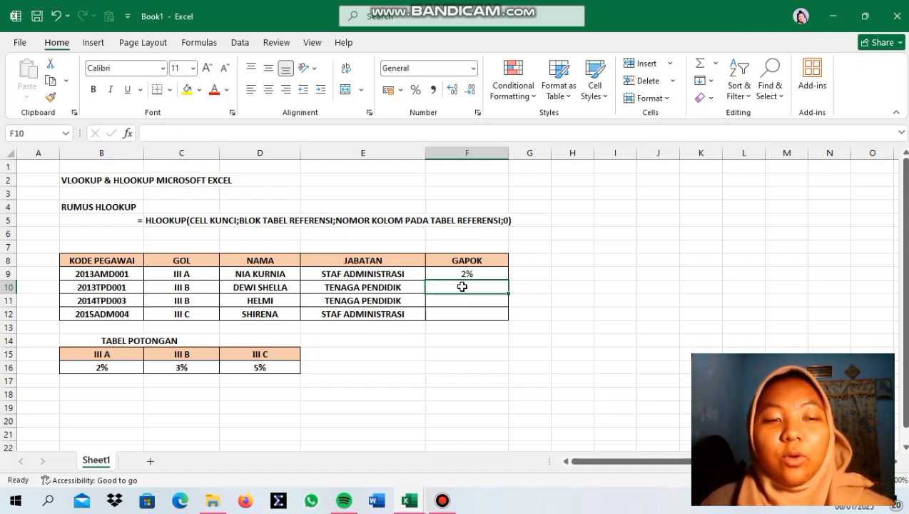
{"action": "type", "text": "="}
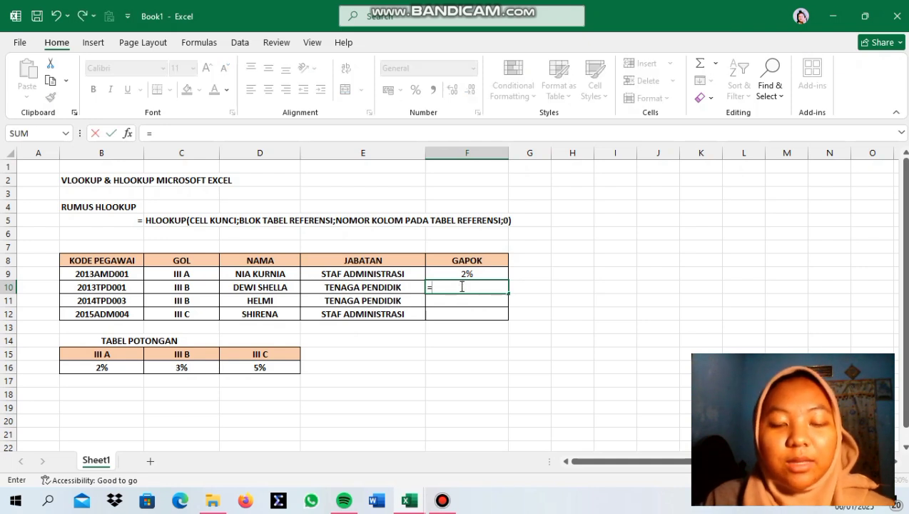
{"action": "type", "text": "HL"}
{"action": "double_click", "coordinate": [467, 302]}
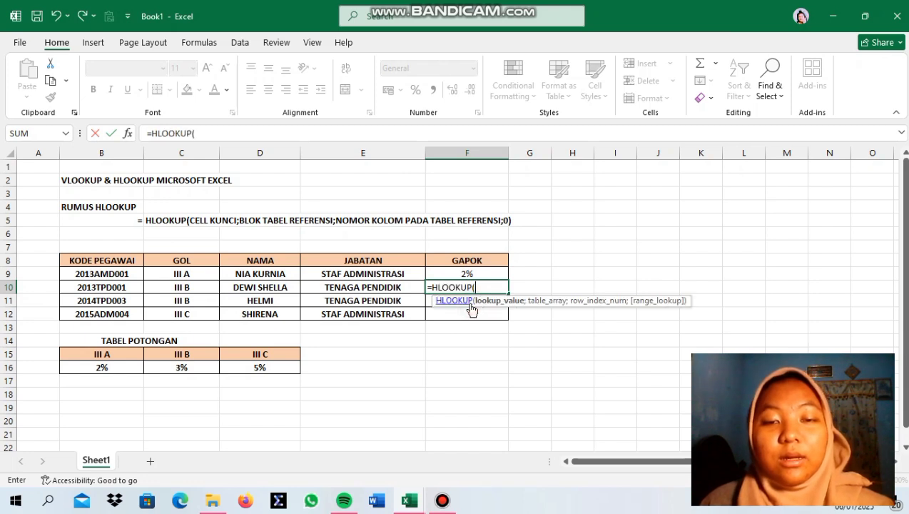
{"action": "left_click", "coordinate": [183, 288]}
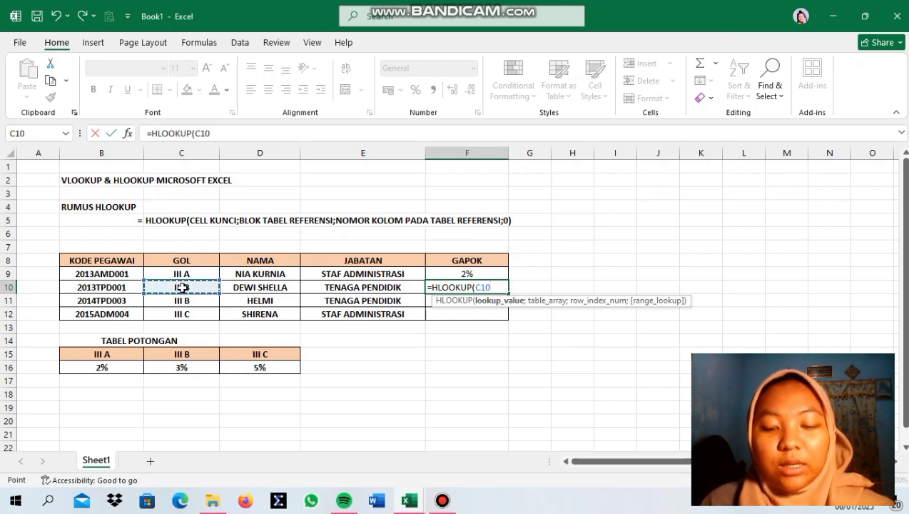
{"action": "type", "text": ";"}
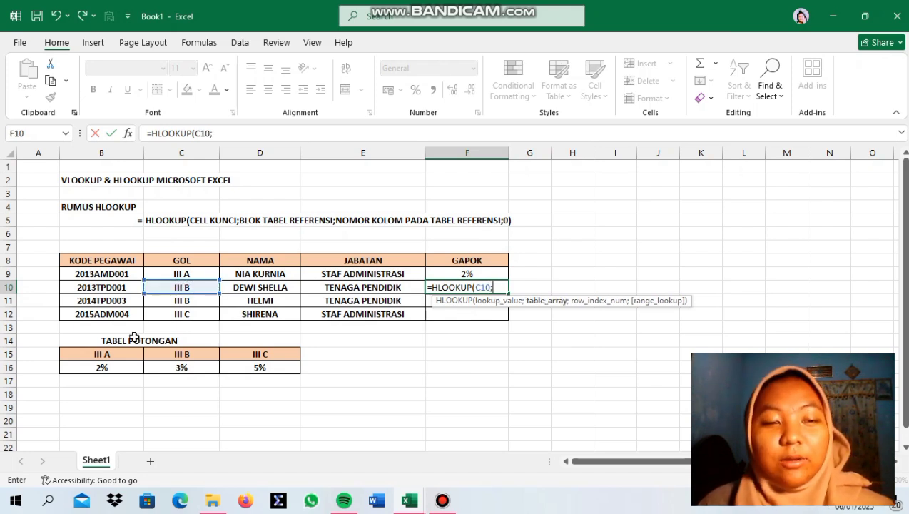
{"action": "left_click_drag", "start_coordinate": [87, 354], "coordinate": [240, 369]}
{"action": "key", "text": "F4"}
{"action": "type", "text": ";"}
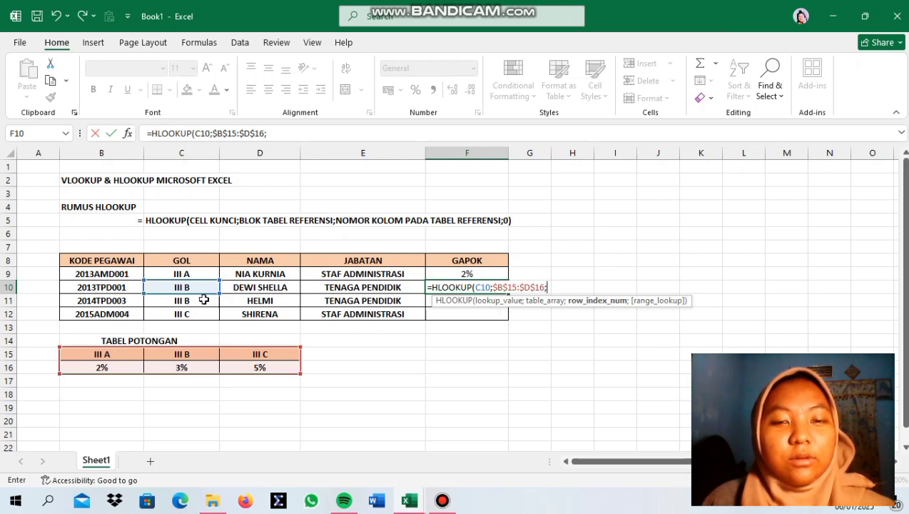
{"action": "type", "text": "2;"}
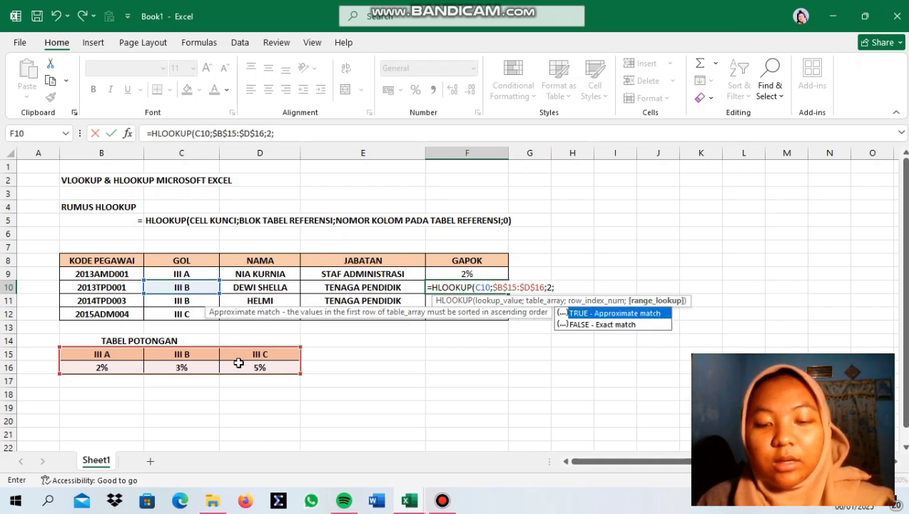
{"action": "type", "text": "0)"}
{"action": "key", "text": "Return"}
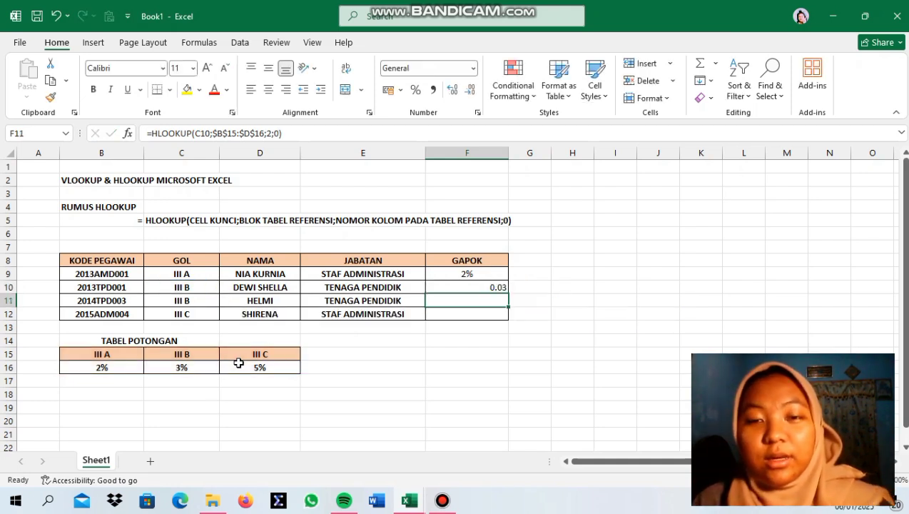
- Format F10 as a horizontally centred percentage and fill its formula down the remaining employee rows
{"action": "left_click", "coordinate": [464, 286]}
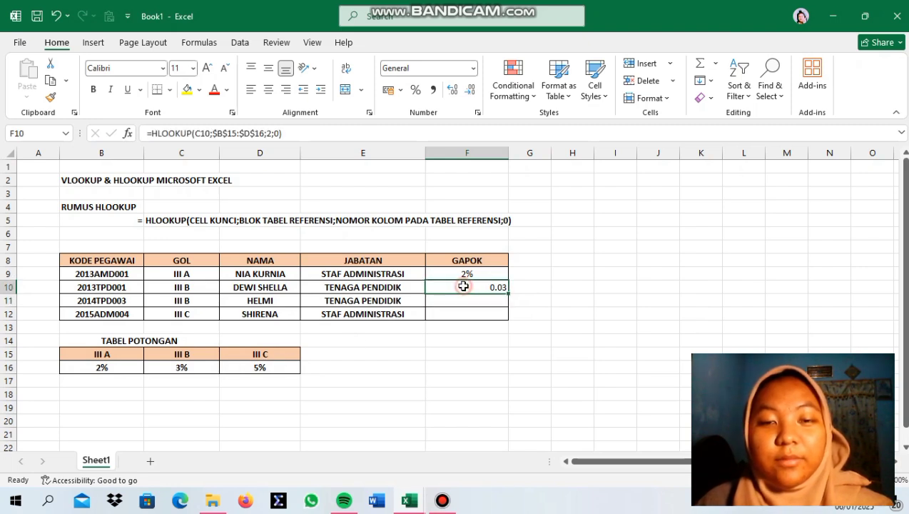
{"action": "left_click", "coordinate": [414, 89]}
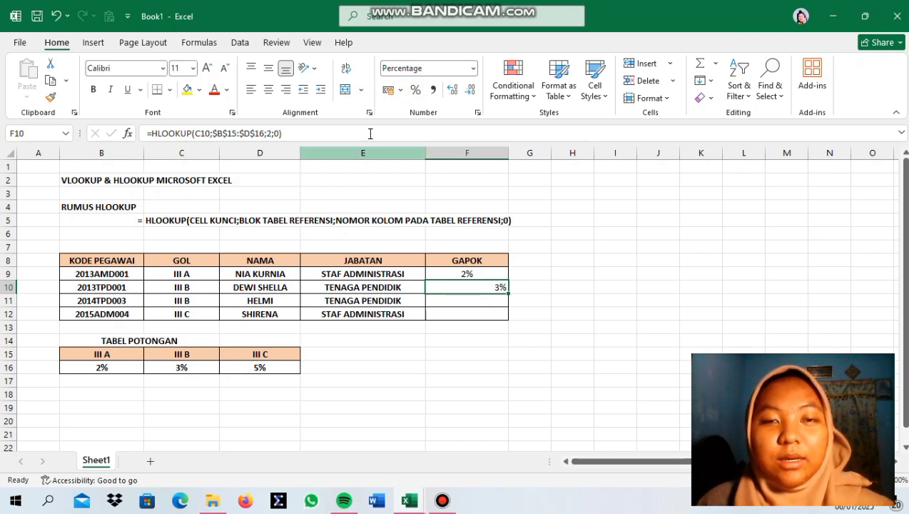
{"action": "left_click", "coordinate": [268, 89]}
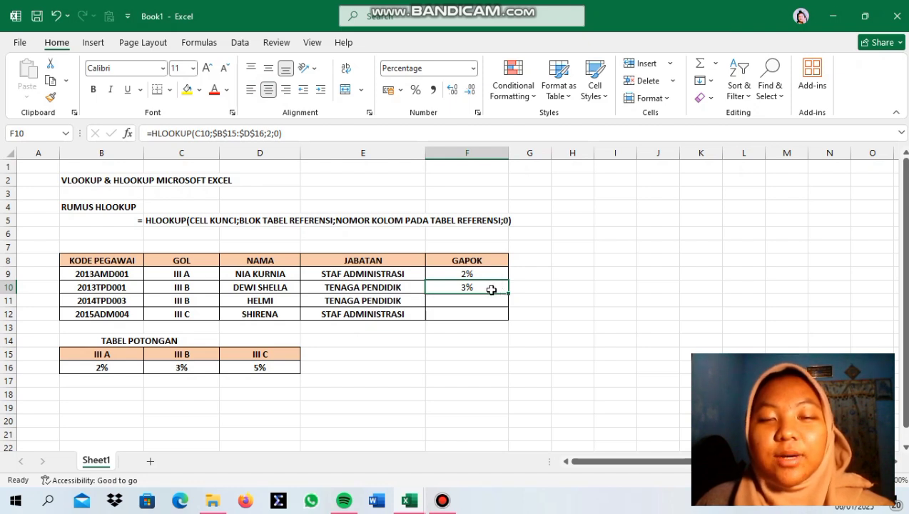
{"action": "left_click_drag", "start_coordinate": [510, 293], "coordinate": [507, 324]}
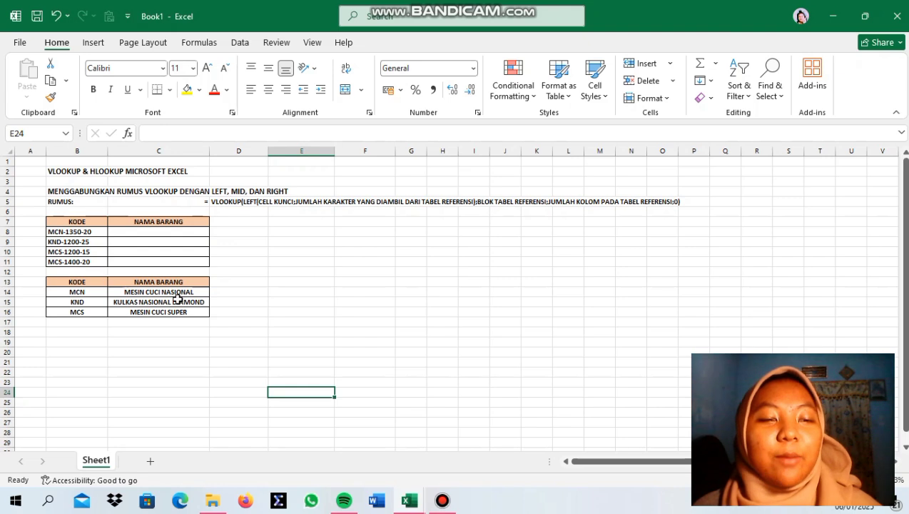
- Begin a VLOOKUP formula in C8 whose lookup value is LEFT(B8;3), the first three characters of the item code
{"action": "left_click", "coordinate": [162, 231]}
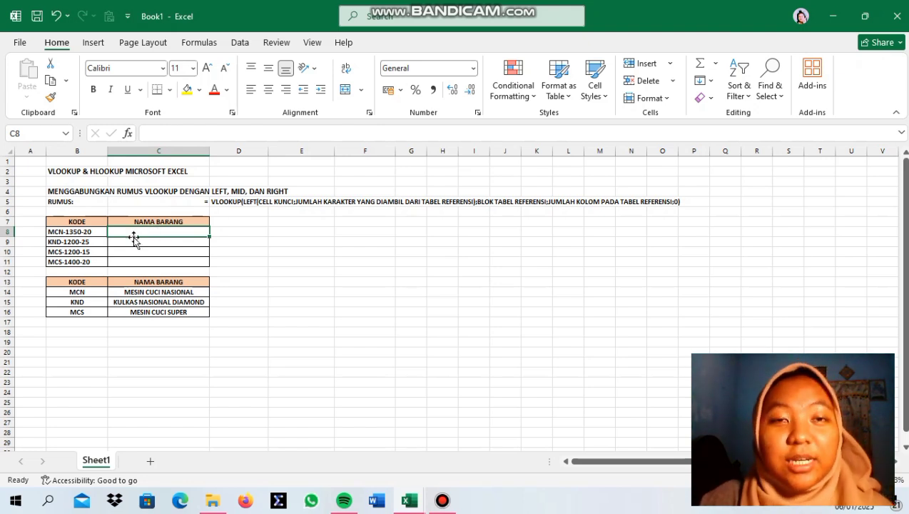
{"action": "type", "text": "=VL"}
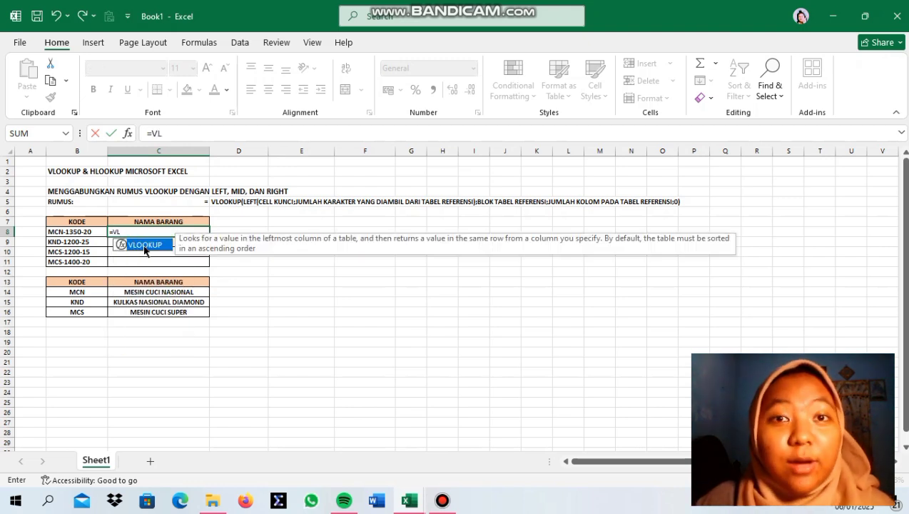
{"action": "double_click", "coordinate": [145, 245]}
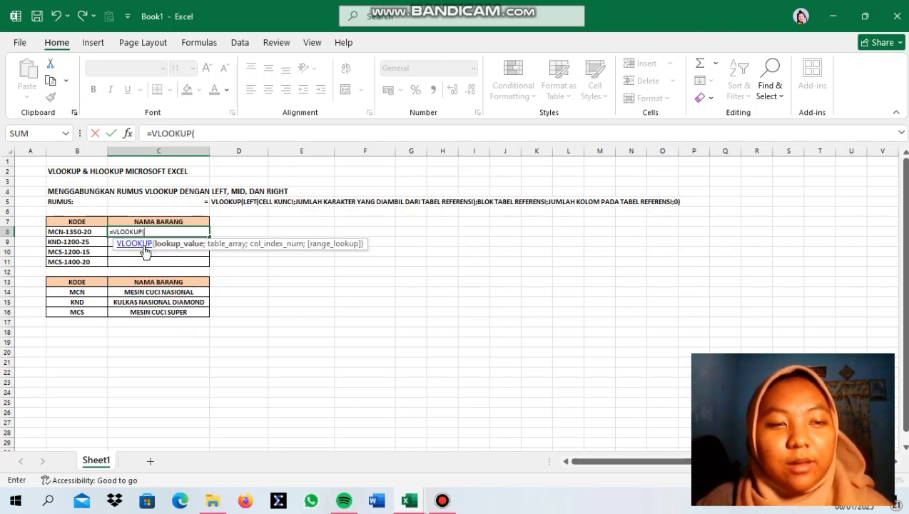
{"action": "type", "text": "LEF"}
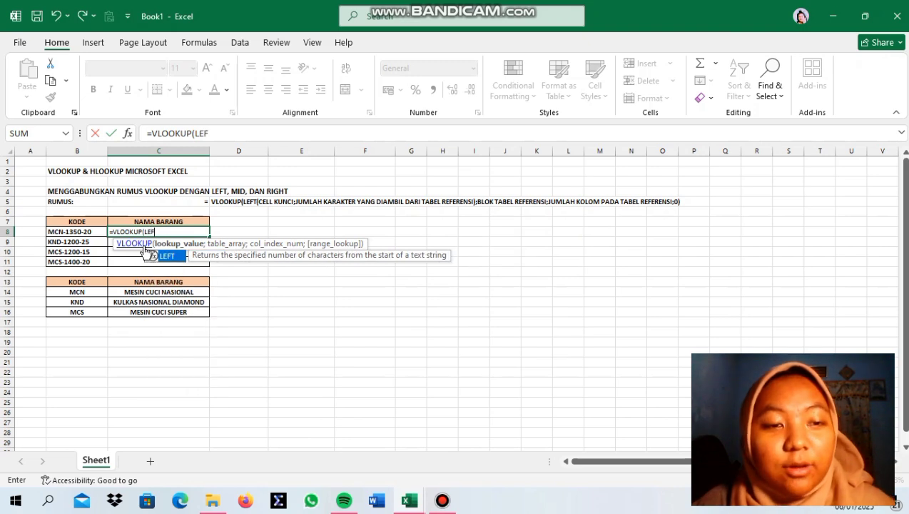
{"action": "double_click", "coordinate": [169, 258]}
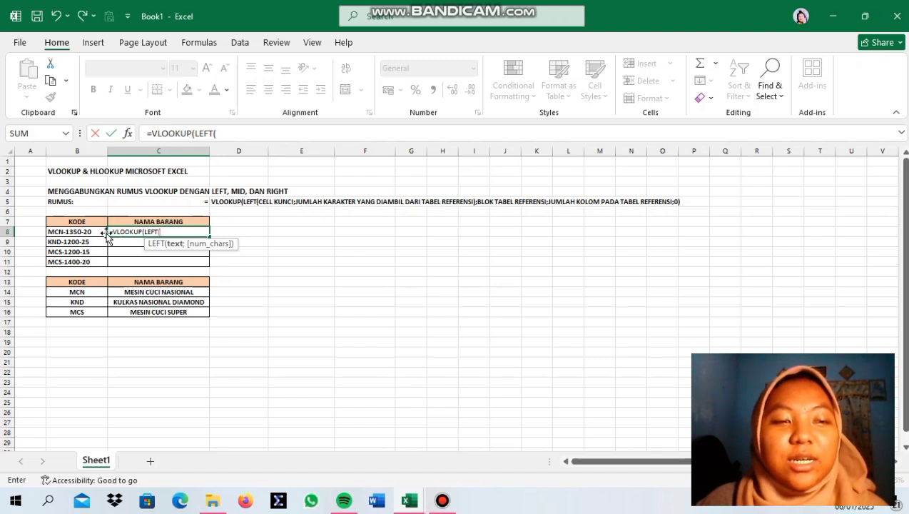
{"action": "left_click", "coordinate": [66, 231]}
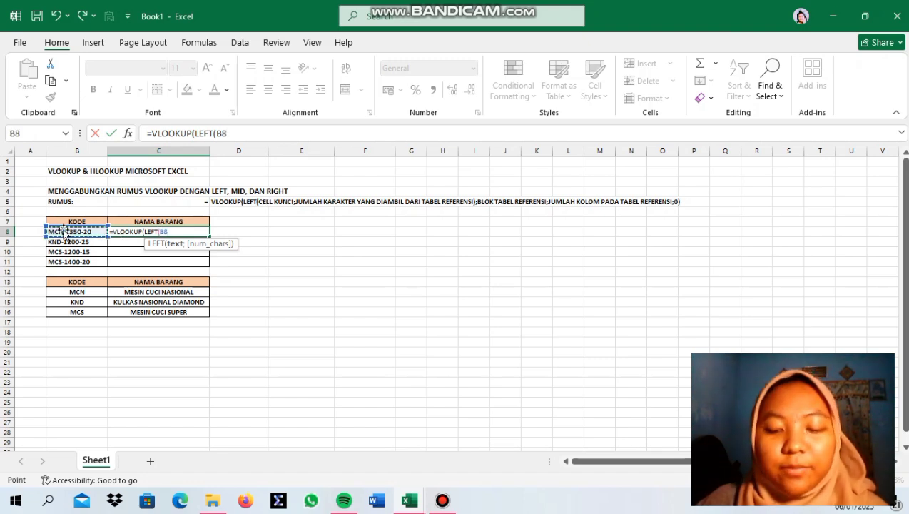
{"action": "type", "text": ";"}
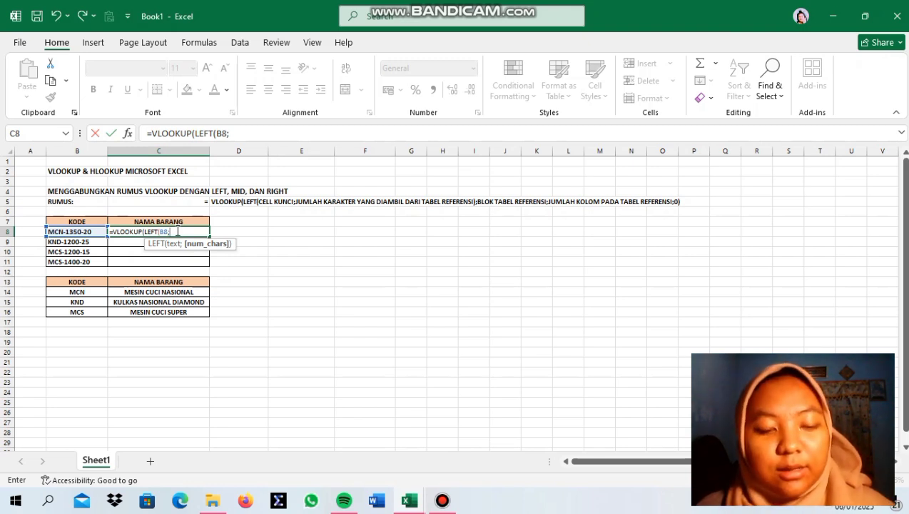
{"action": "type", "text": ");"}
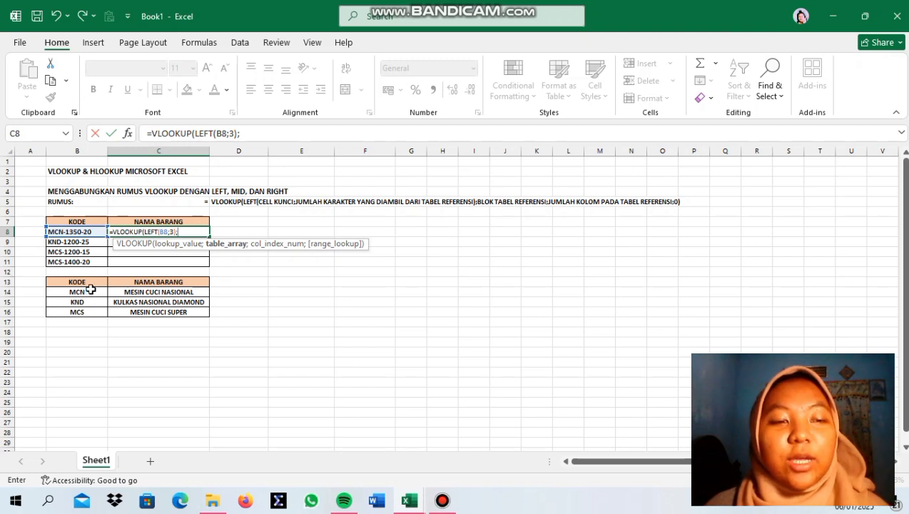
- Complete the C8 formula with the absolute reference range $B$14:$C$16, column number 2 and match argument 0
{"action": "left_click_drag", "start_coordinate": [85, 291], "coordinate": [165, 308]}
{"action": "key", "text": "F4"}
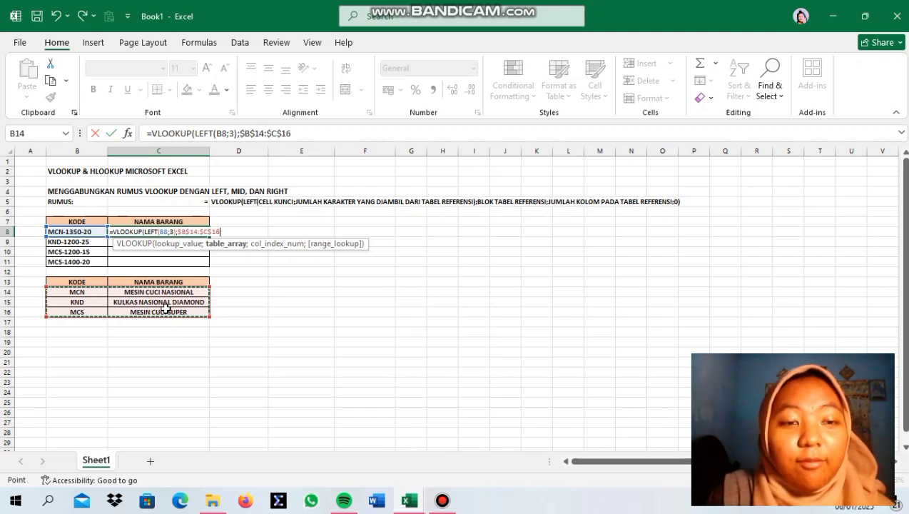
{"action": "type", "text": ";"}
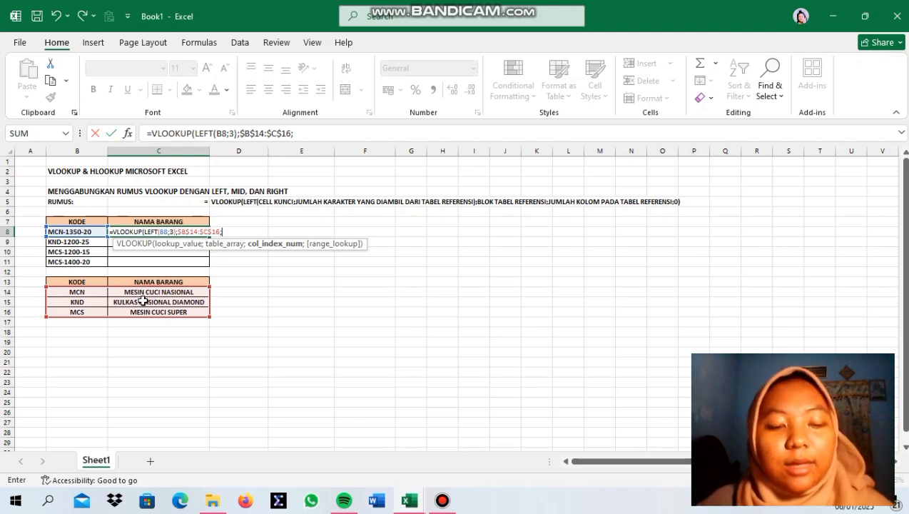
{"action": "type", "text": "2;"}
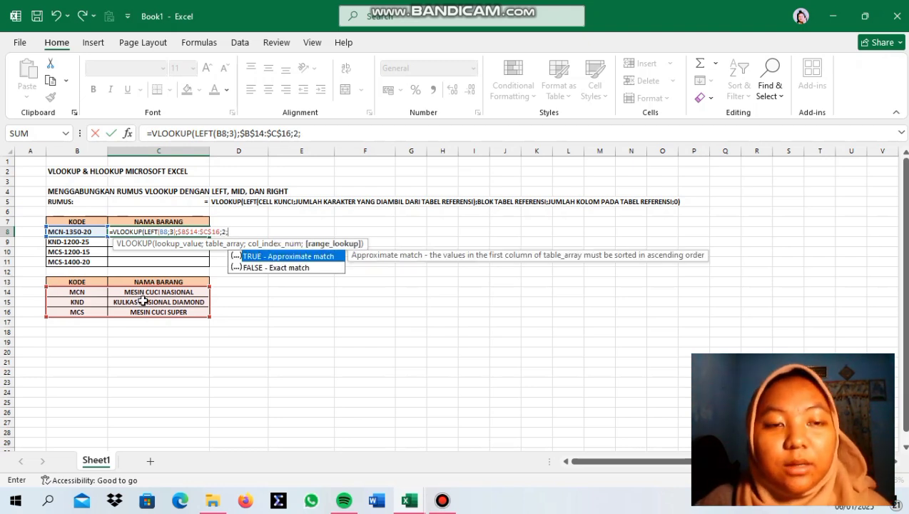
{"action": "type", "text": "0"}
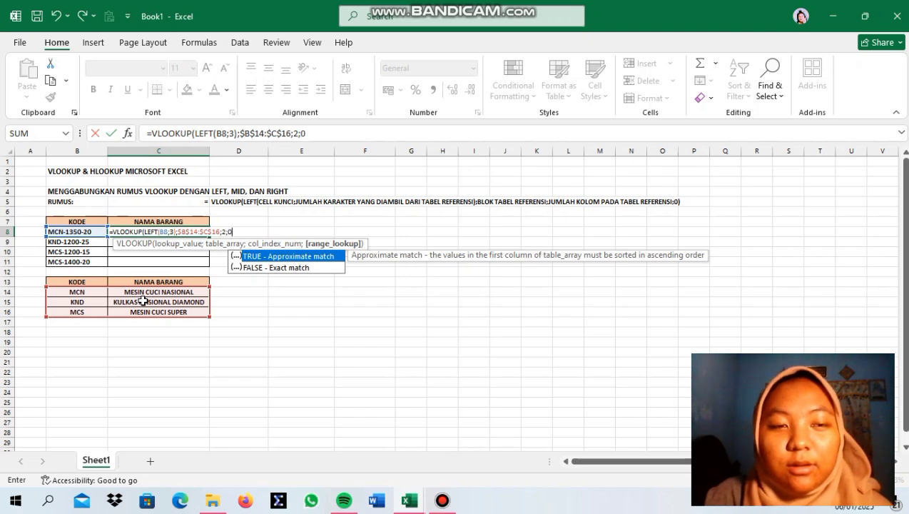
{"action": "type", "text": ")"}
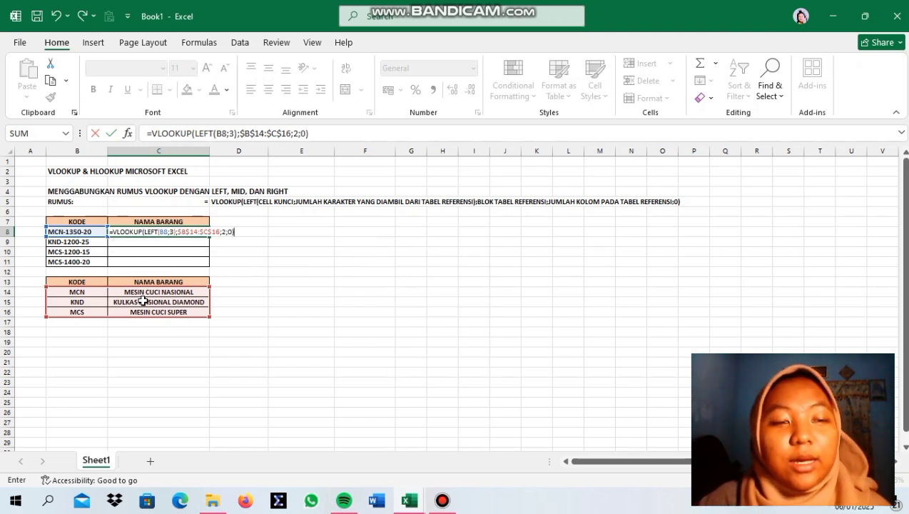
{"action": "key", "text": "Return"}
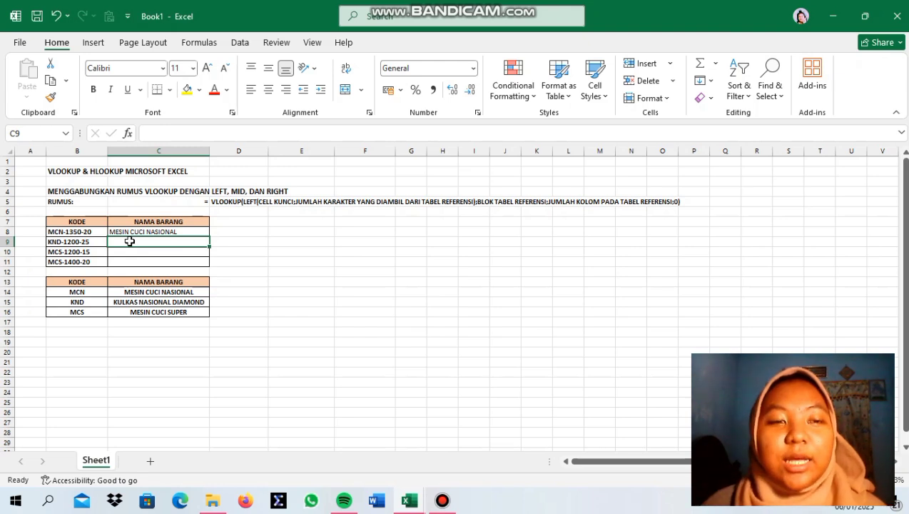
- Fill the NAMA BARANG formula from C8 down through C11
{"action": "left_click", "coordinate": [188, 232]}
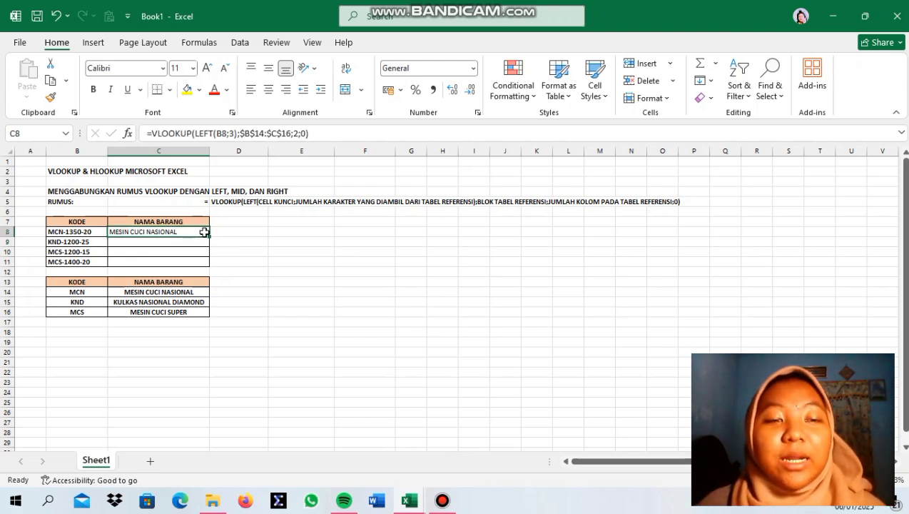
{"action": "left_click_drag", "start_coordinate": [205, 232], "coordinate": [207, 265]}
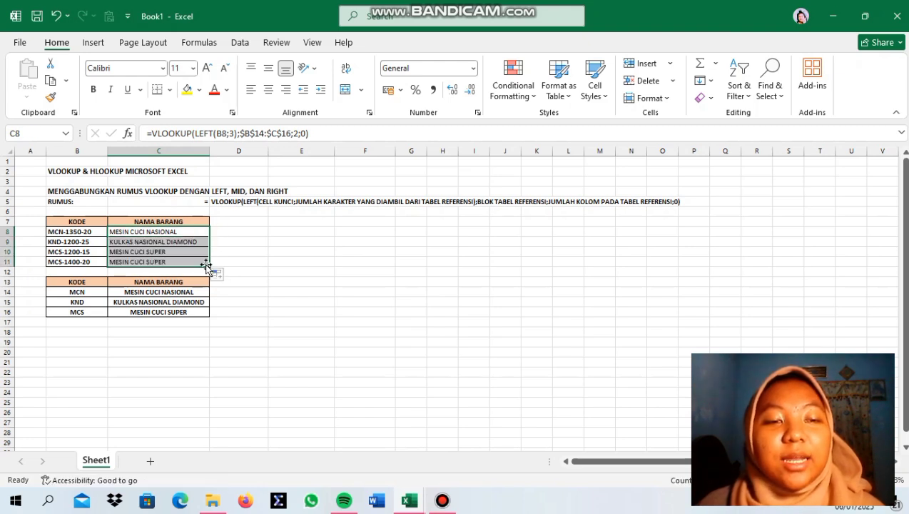
{"action": "left_click", "coordinate": [85, 243]}
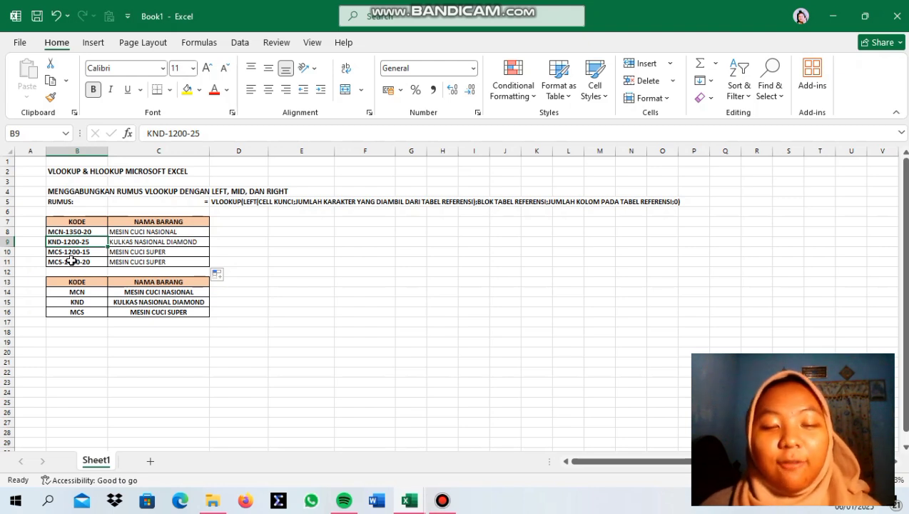
{"action": "left_click", "coordinate": [452, 499]}
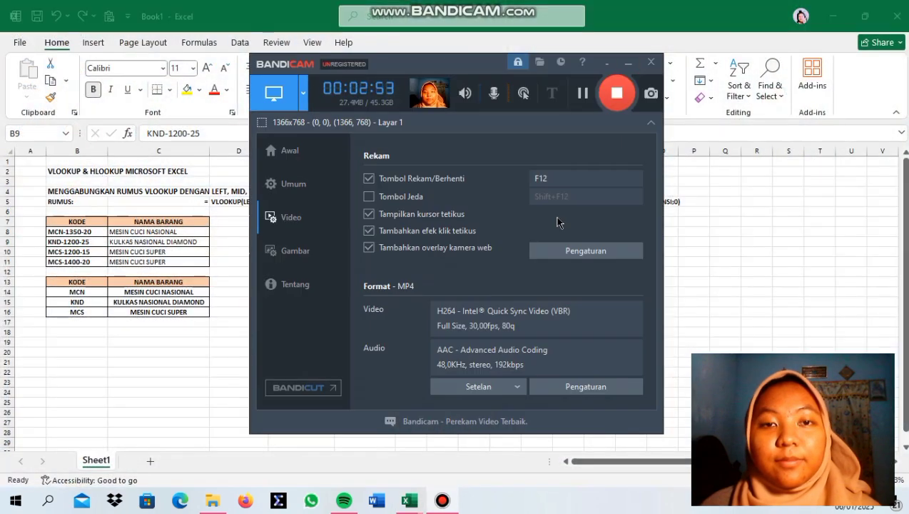
{"action": "left_click", "coordinate": [618, 93]}
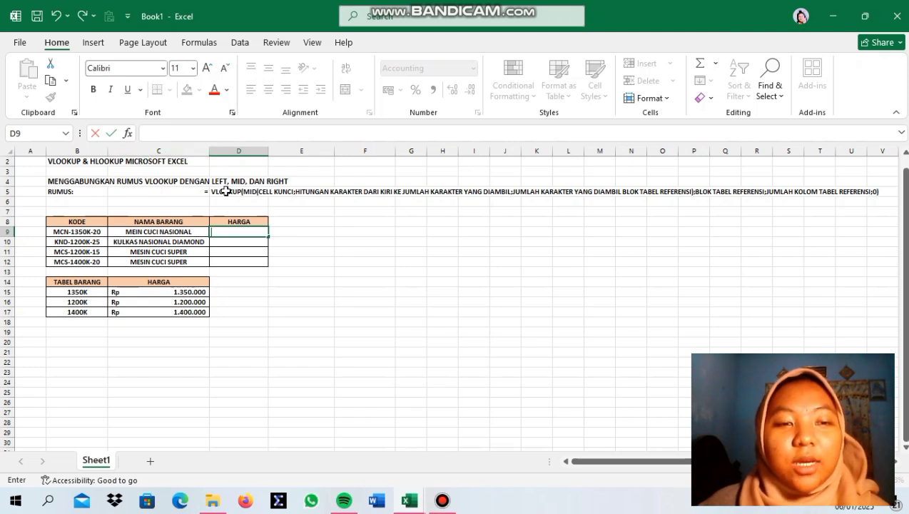
- Begin a VLOOKUP formula in D9 whose lookup value is MID(B9;5;5), extracting the price code from the item code
{"action": "scroll", "coordinate": [214, 190], "scroll_direction": "right", "scroll_amount": 1}
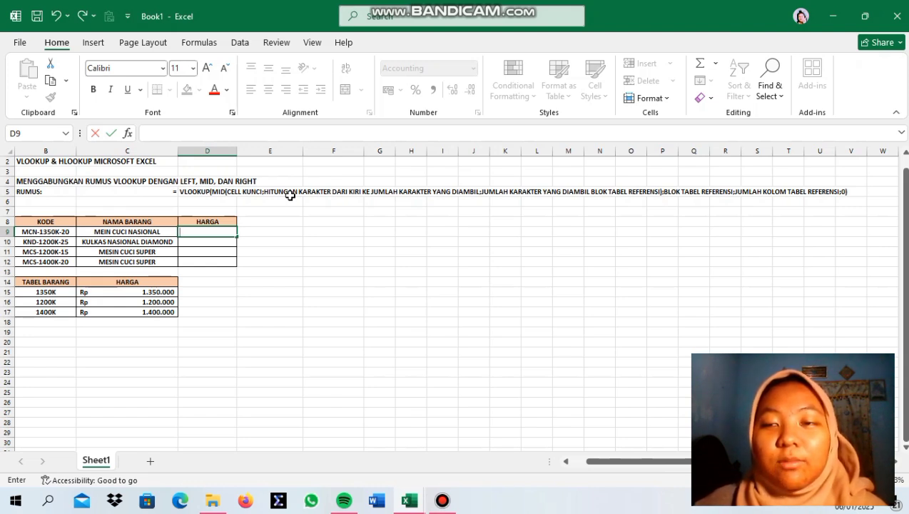
{"action": "scroll", "coordinate": [289, 195], "scroll_direction": "left", "scroll_amount": 1}
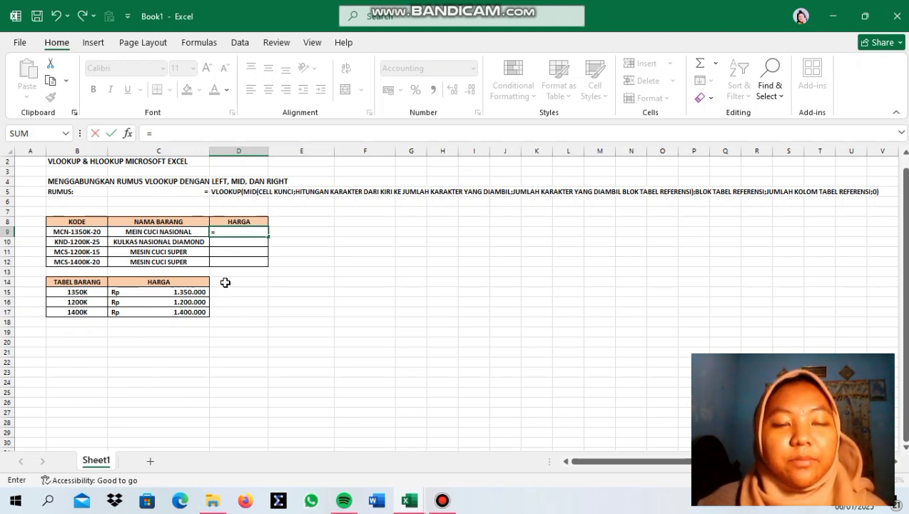
{"action": "type", "text": "VL"}
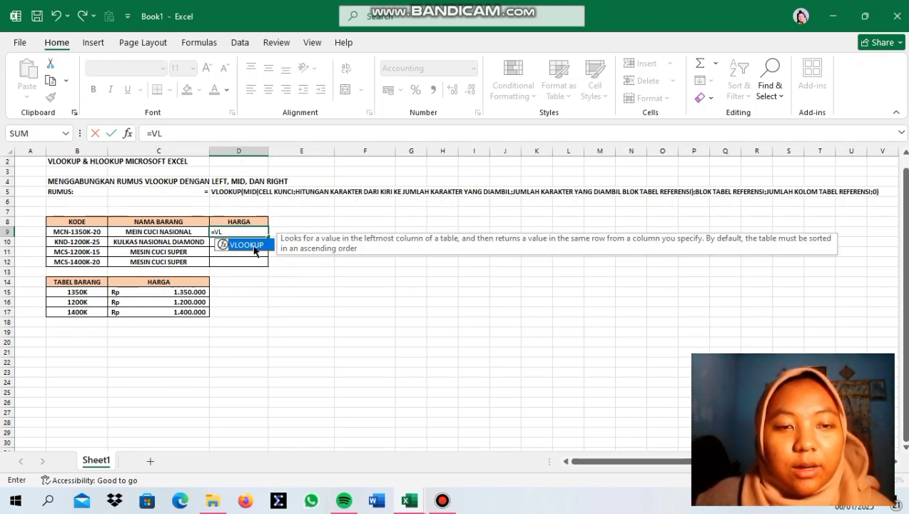
{"action": "double_click", "coordinate": [253, 246]}
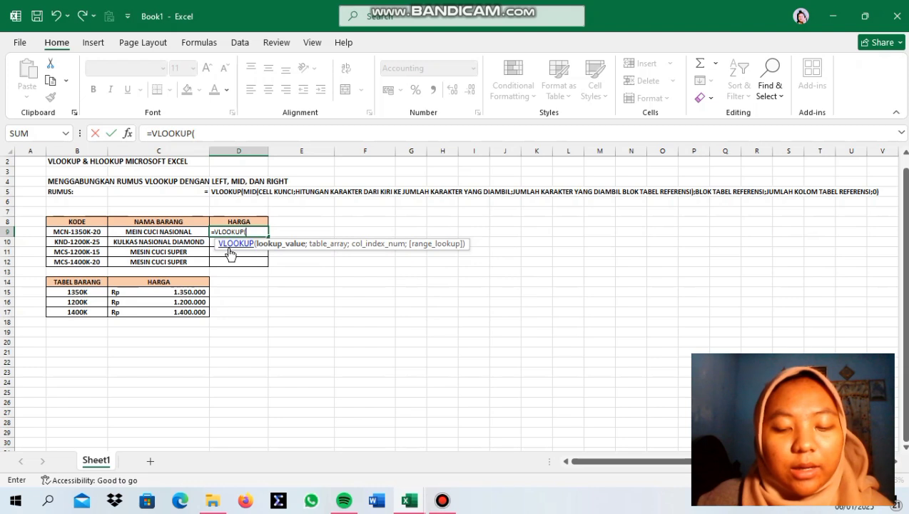
{"action": "type", "text": "MID"}
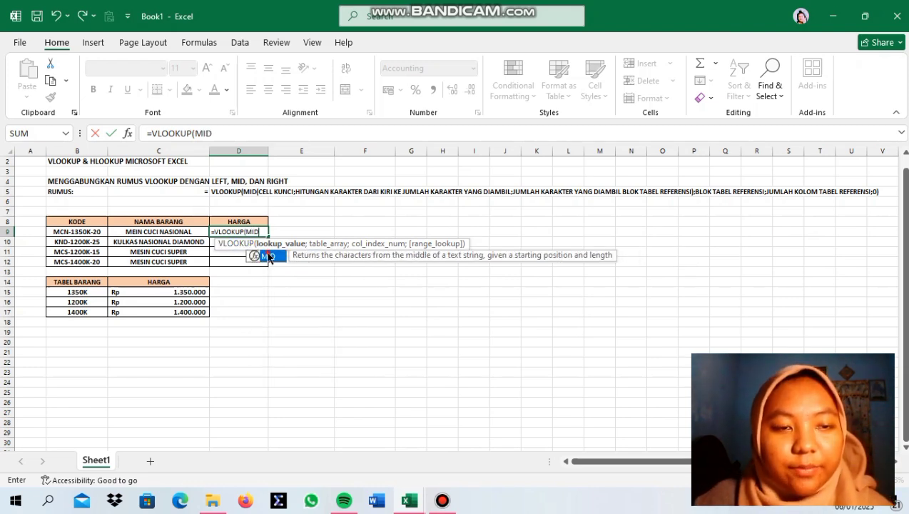
{"action": "double_click", "coordinate": [266, 255]}
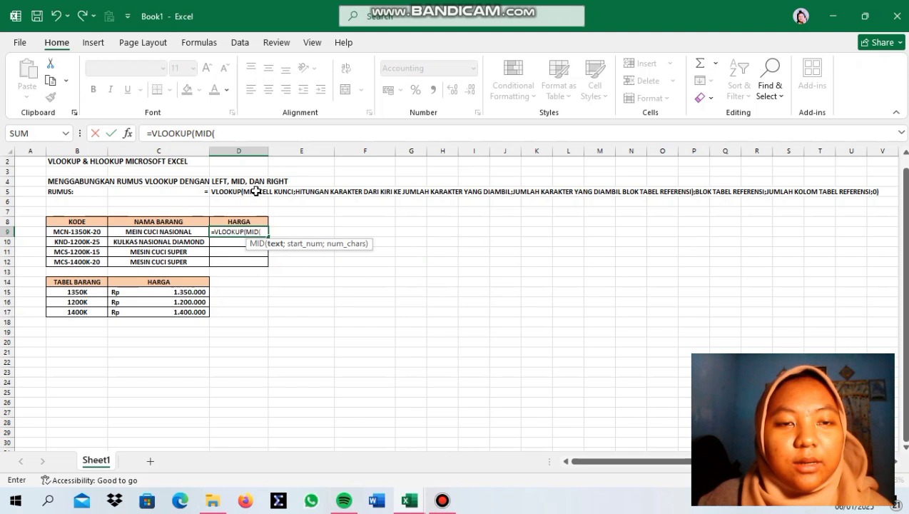
{"action": "left_click", "coordinate": [92, 232]}
{"action": "type", "text": ";5"}
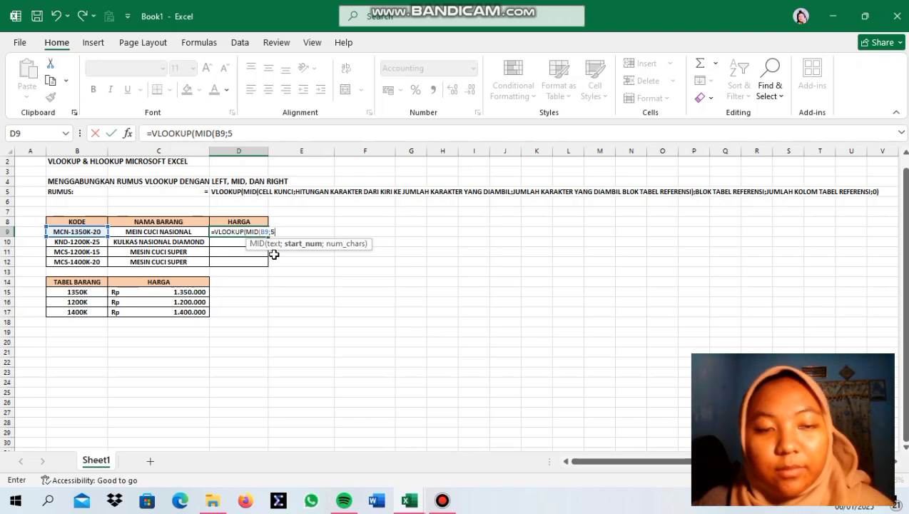
{"action": "type", "text": ";"}
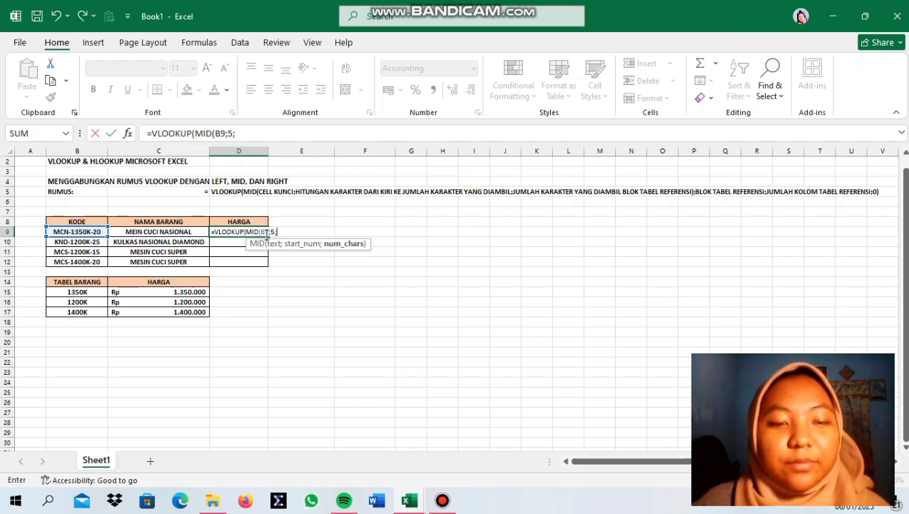
{"action": "type", "text": "5"}
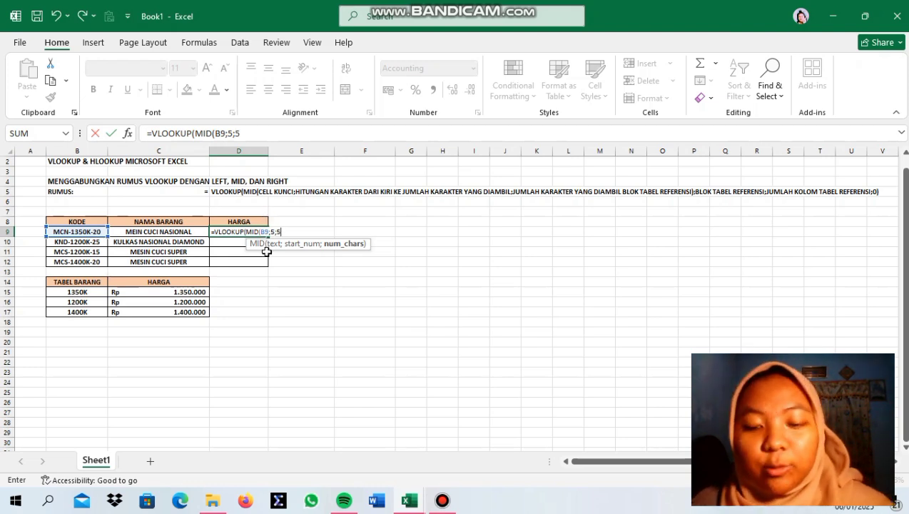
{"action": "type", "text": ");"}
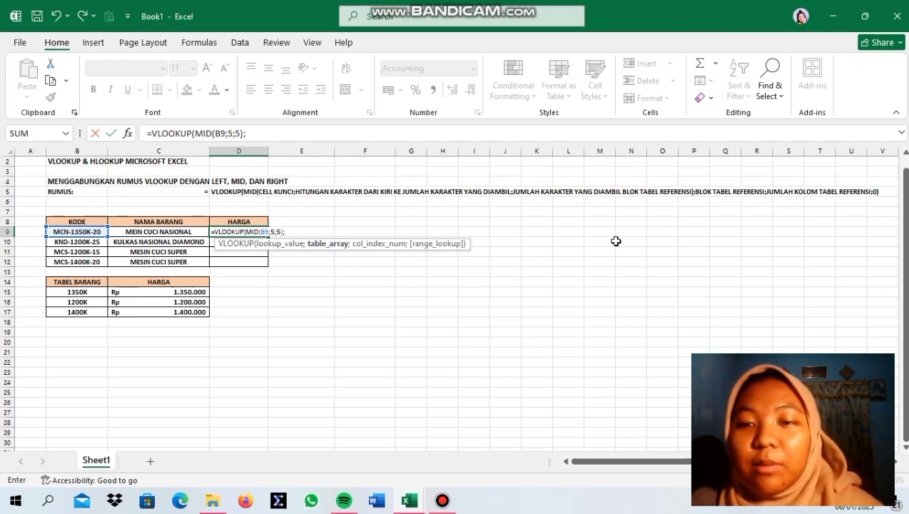
- Complete the D9 formula with the absolute TABEL BARANG range $B$15:$C$17, column number 2 and match argument 0
{"action": "left_click_drag", "start_coordinate": [80, 290], "coordinate": [163, 309]}
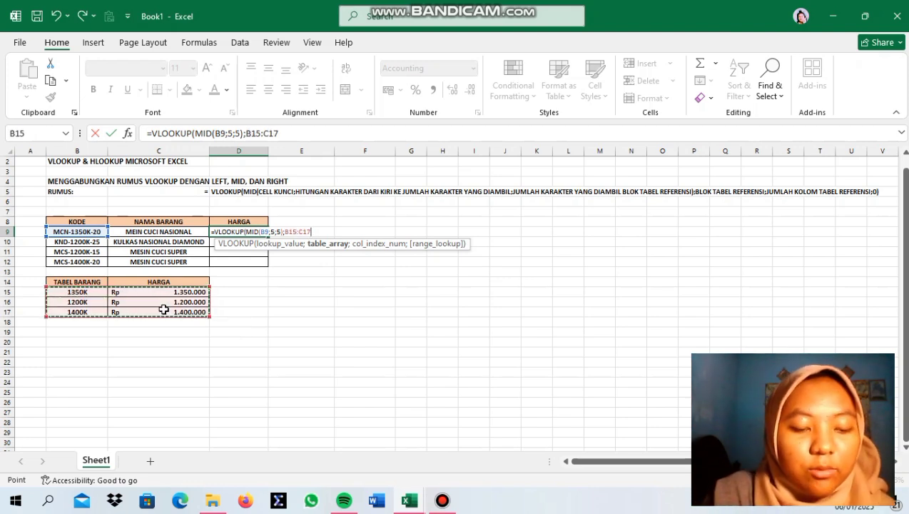
{"action": "key", "text": "F4"}
{"action": "type", "text": ";"}
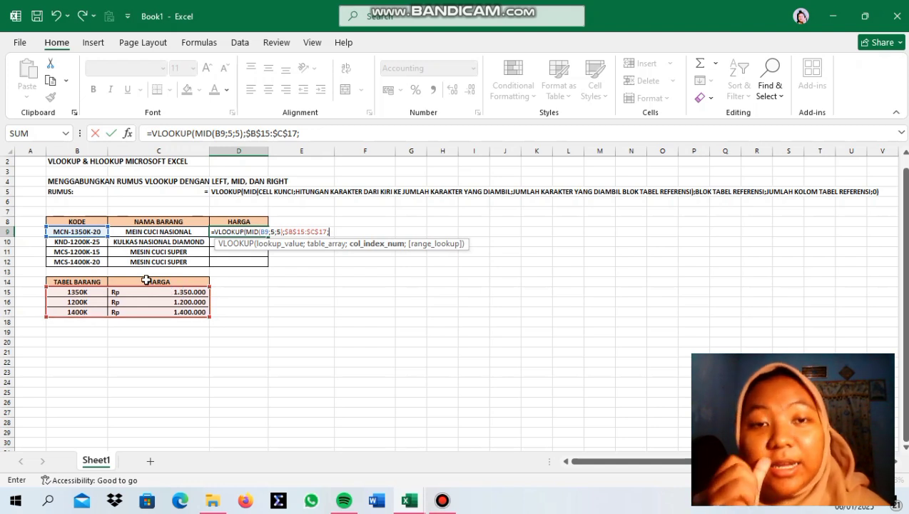
{"action": "type", "text": "2"}
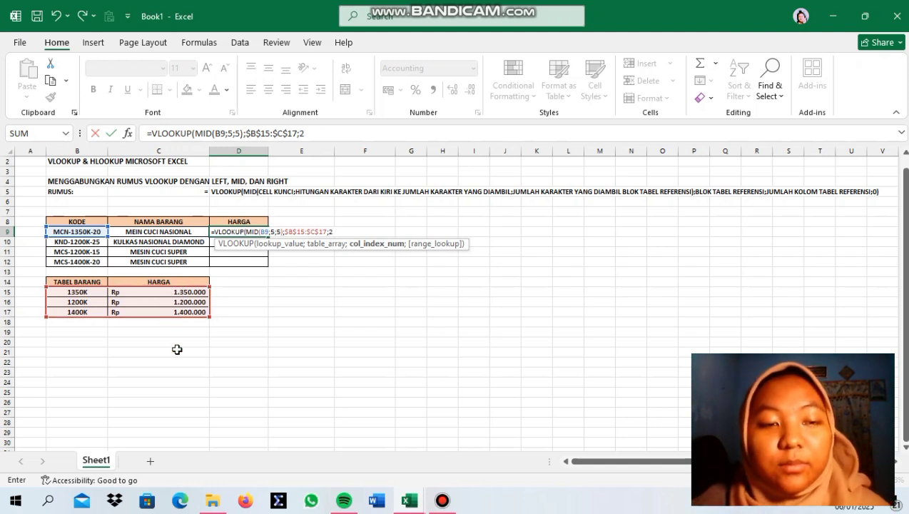
{"action": "type", "text": ";0)"}
{"action": "key", "text": "Return"}
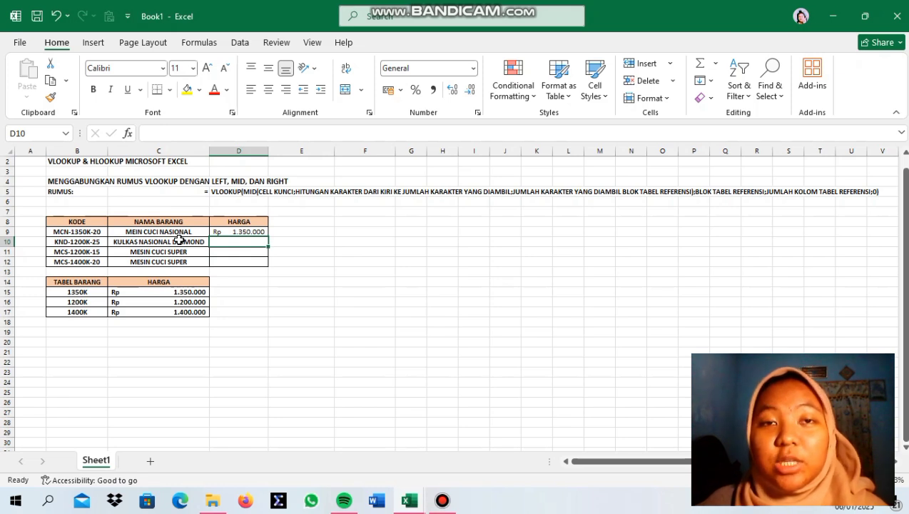
- Fill the HARGA formula from D9 down through D12 and deselect the range
{"action": "left_click", "coordinate": [238, 231]}
{"action": "left_click_drag", "start_coordinate": [268, 237], "coordinate": [269, 265]}
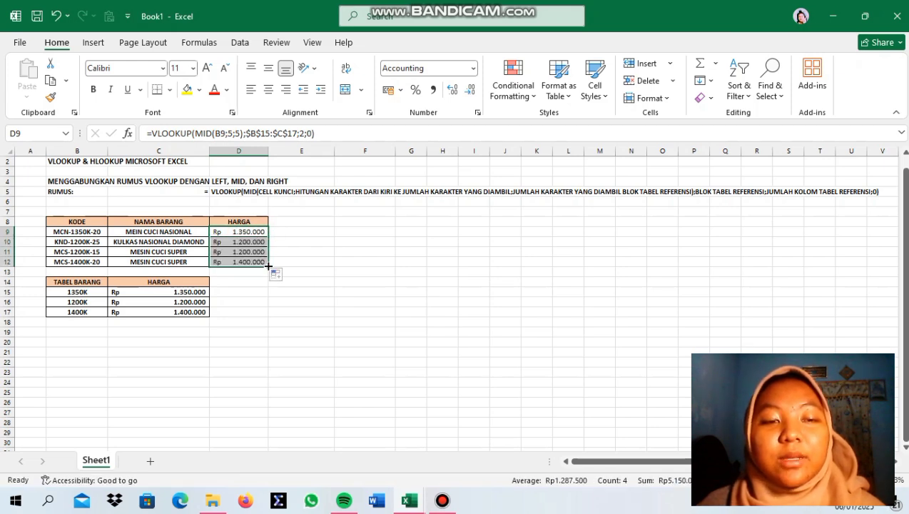
{"action": "left_click", "coordinate": [298, 221]}
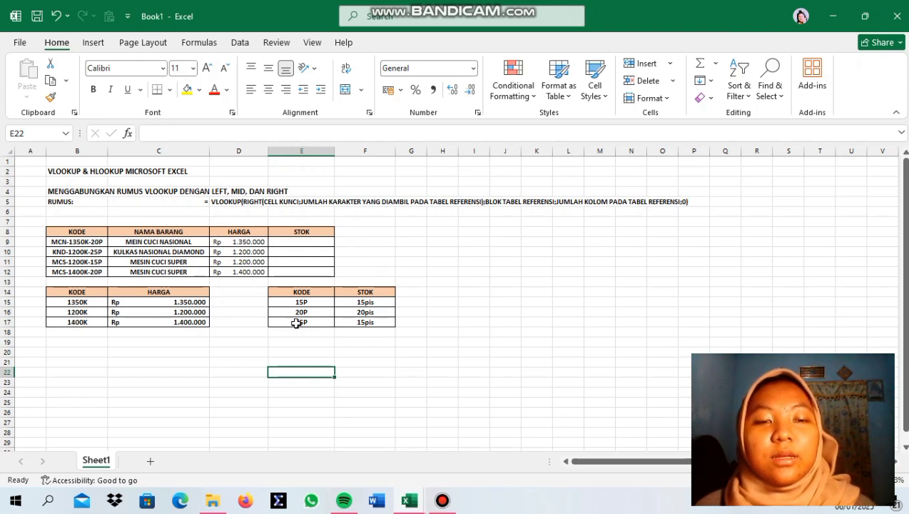
- Begin a VLOOKUP formula in STOK cell E9 whose lookup value is RIGHT(B9;3), extracting the stock code from the item code
{"action": "left_click_drag", "start_coordinate": [307, 294], "coordinate": [365, 322]}
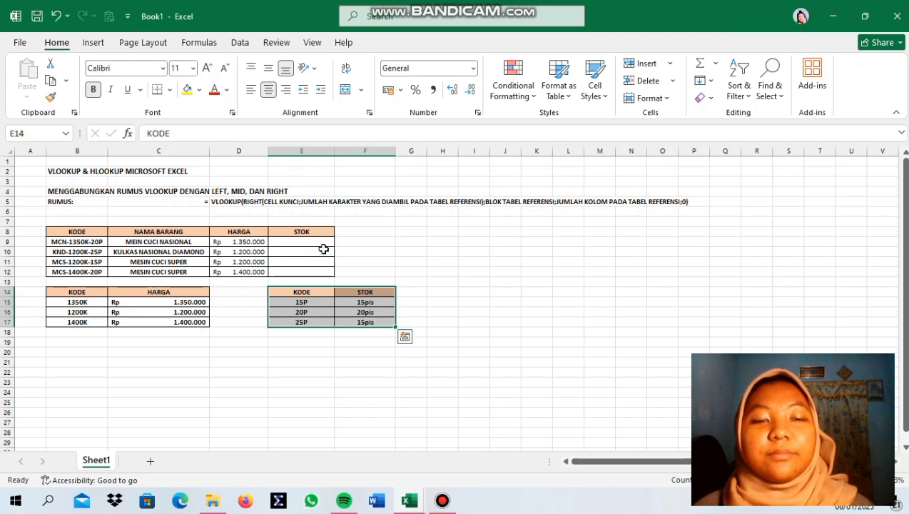
{"action": "left_click", "coordinate": [302, 241]}
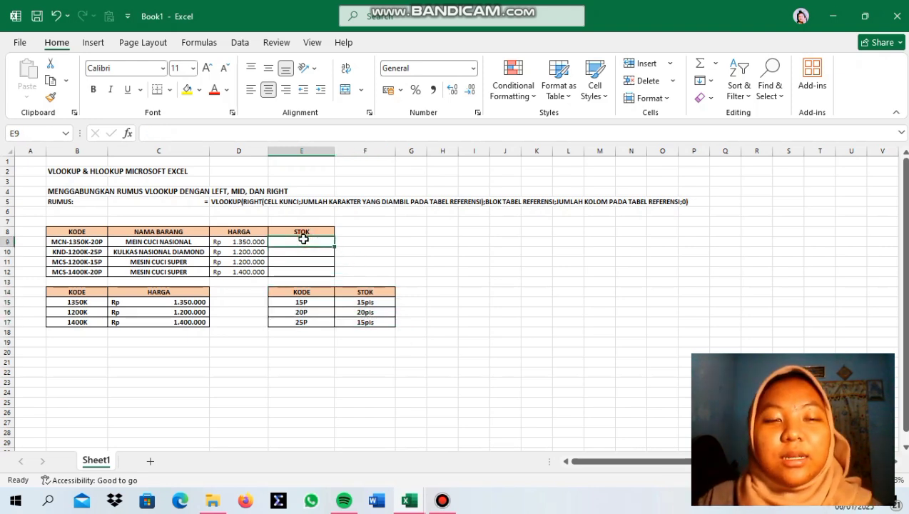
{"action": "double_click", "coordinate": [303, 239]}
{"action": "type", "text": "="}
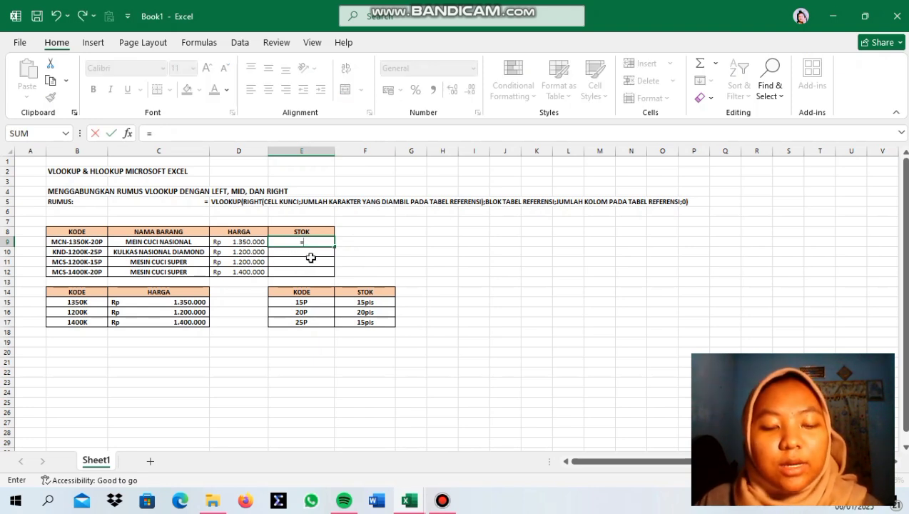
{"action": "type", "text": "VL"}
{"action": "double_click", "coordinate": [327, 255]}
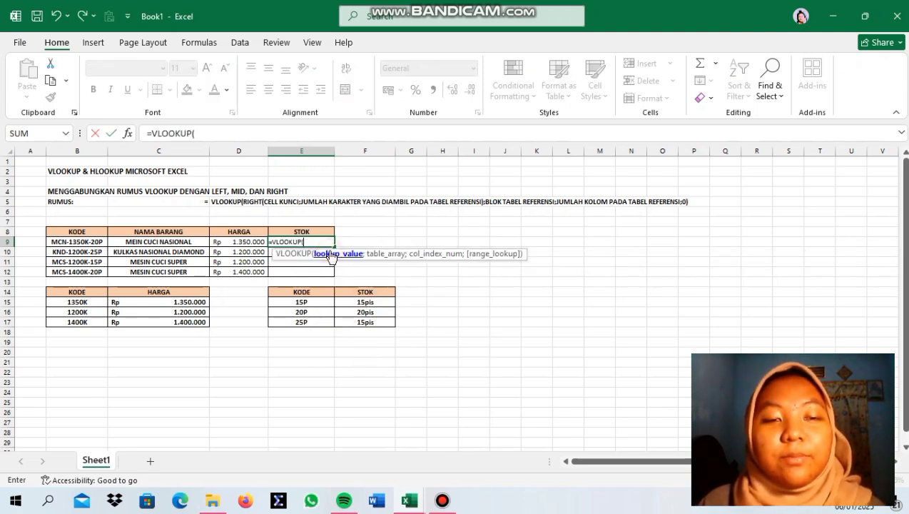
{"action": "type", "text": "RI"}
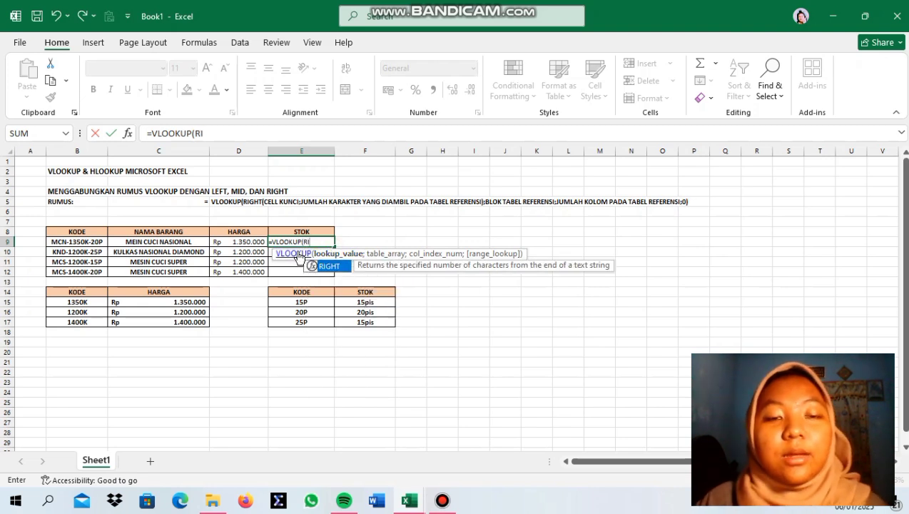
{"action": "double_click", "coordinate": [340, 268]}
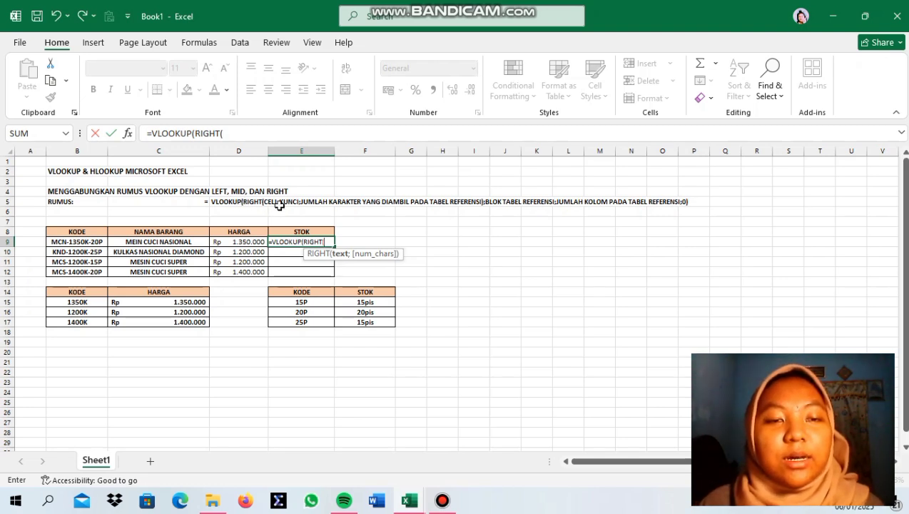
{"action": "left_click", "coordinate": [73, 242]}
{"action": "type", "text": ";"}
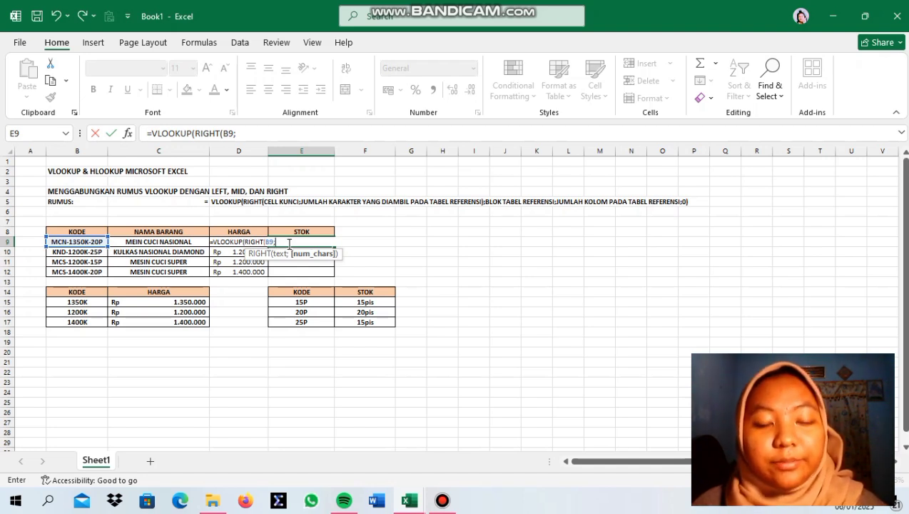
{"action": "type", "text": "3)"}
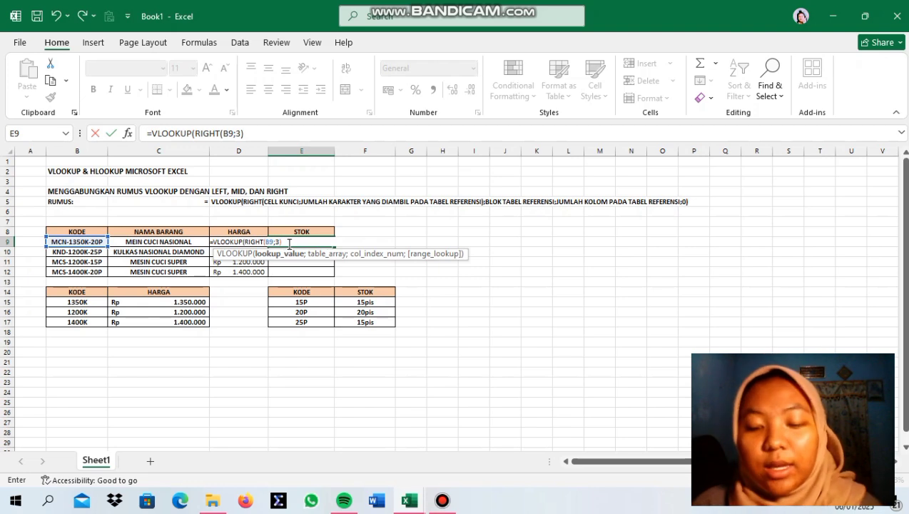
{"action": "type", "text": ";"}
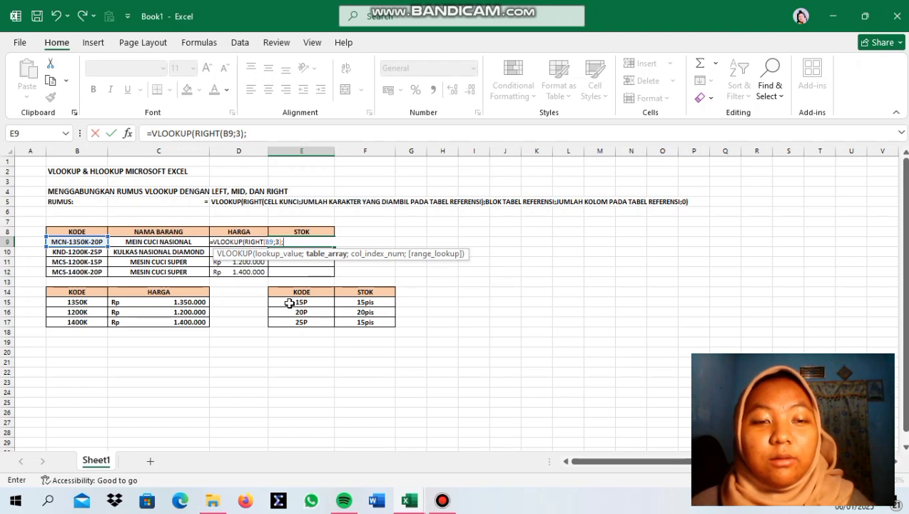
- Complete the E9 formula with the absolute KODE and STOK range $E$15:$F$17, column number 2 and match argument 0
{"action": "left_click_drag", "start_coordinate": [289, 303], "coordinate": [373, 322]}
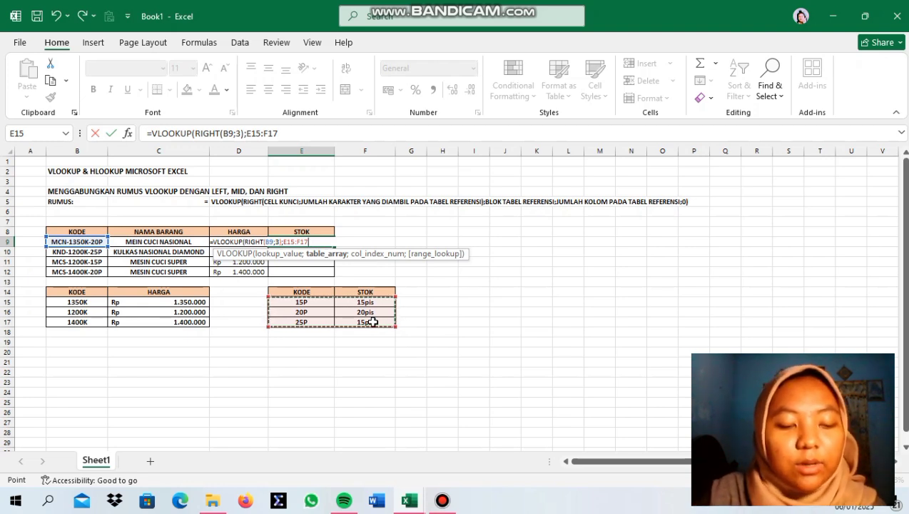
{"action": "key", "text": "F4"}
{"action": "type", "text": ";"}
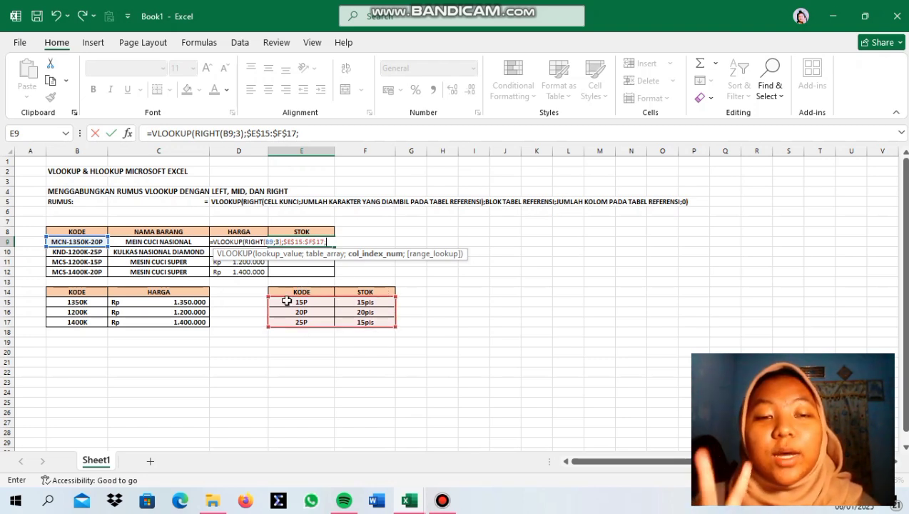
{"action": "type", "text": "2"}
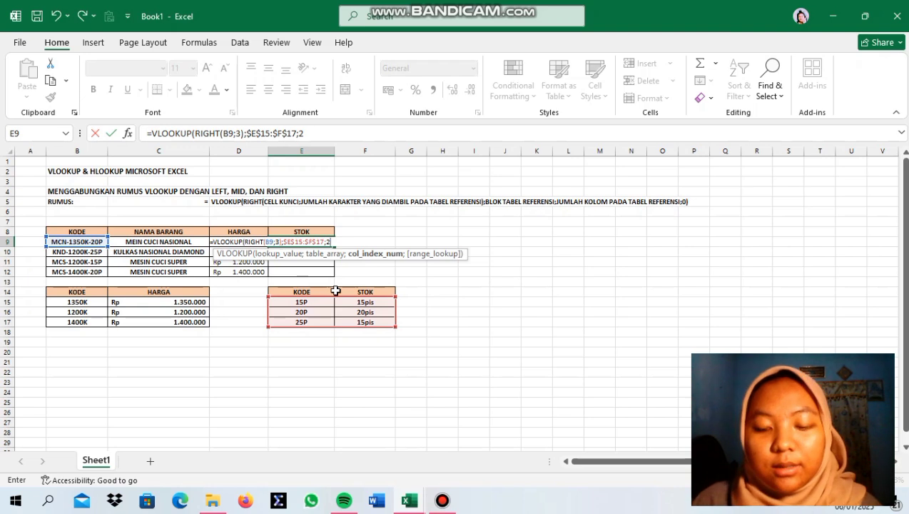
{"action": "type", "text": ";0)"}
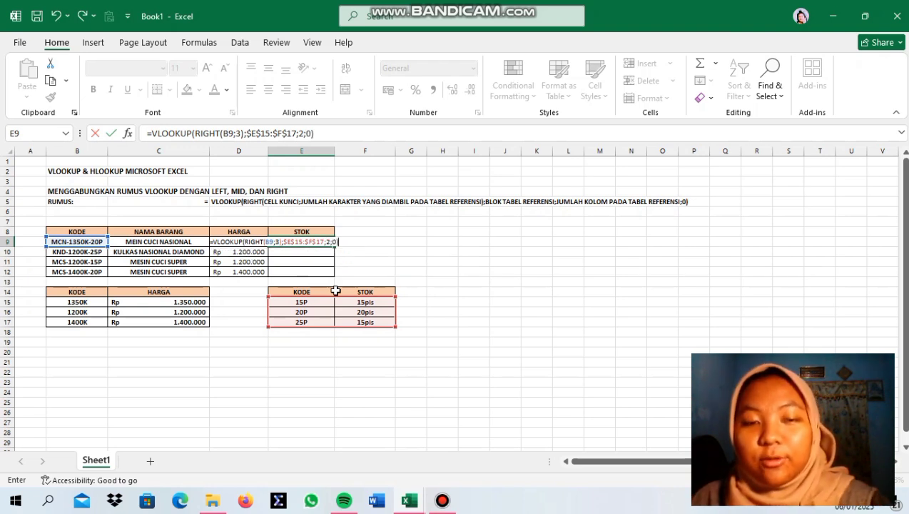
{"action": "key", "text": "Return"}
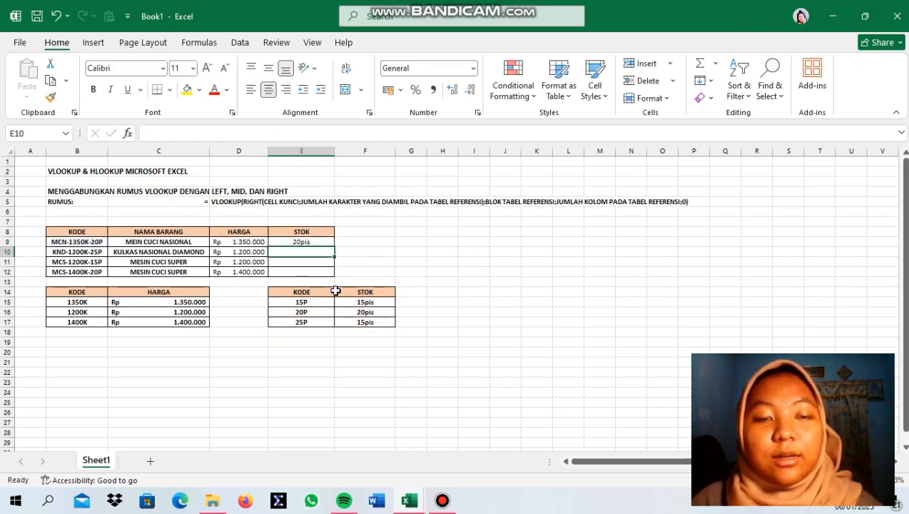
- Fill the STOK formula from E9 down through E12 and check the formulas in the filled cells
{"action": "left_click", "coordinate": [318, 243]}
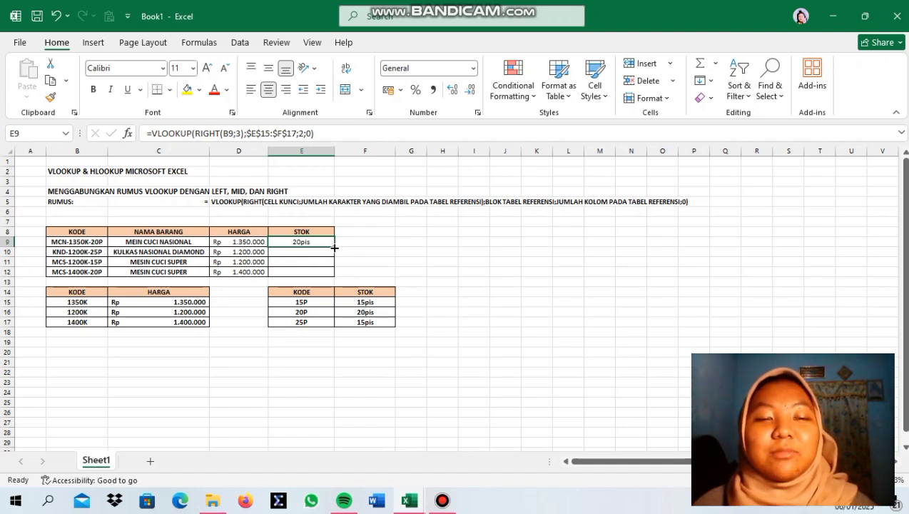
{"action": "left_click_drag", "start_coordinate": [335, 248], "coordinate": [335, 278]}
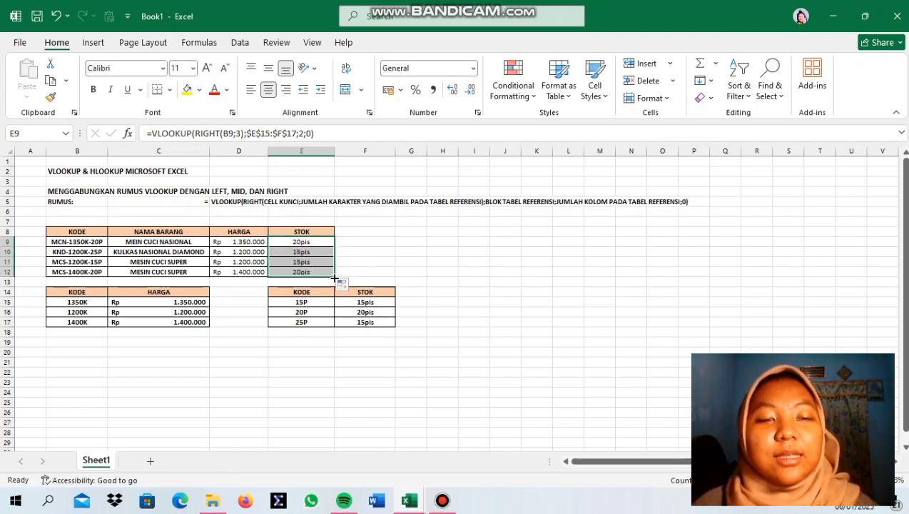
{"action": "left_click", "coordinate": [294, 252]}
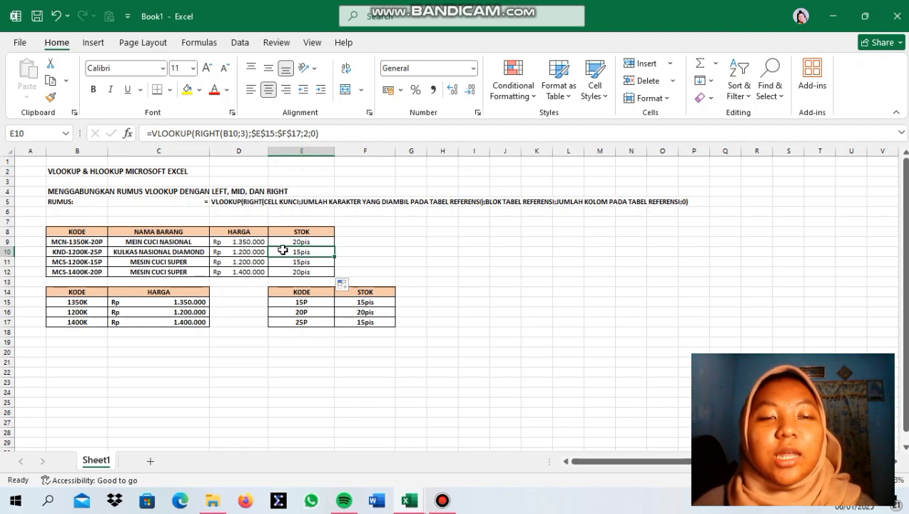
{"action": "left_click", "coordinate": [299, 262]}
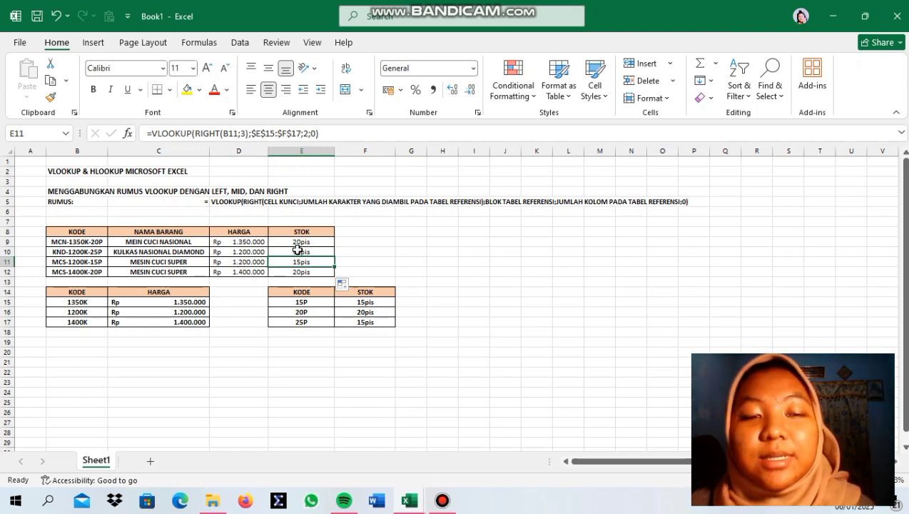
{"action": "left_click", "coordinate": [296, 271]}
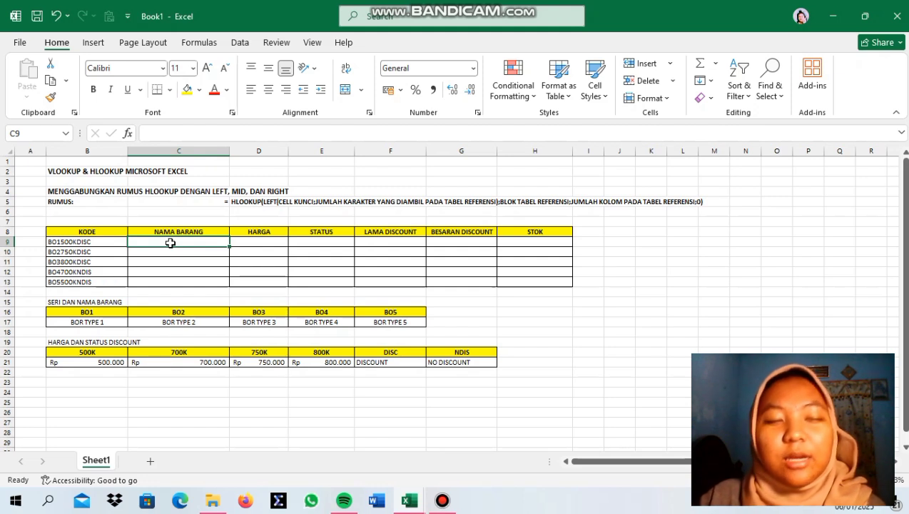
- Begin an HLOOKUP formula in NAMA BARANG cell C9 whose lookup value is LEFT(B9;3), extracting the series code from the item code
{"action": "type", "text": "="}
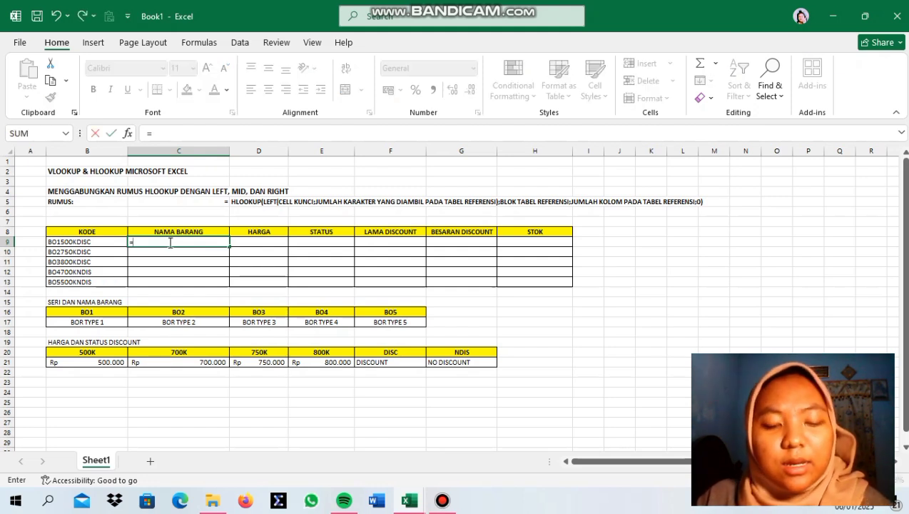
{"action": "type", "text": "H"}
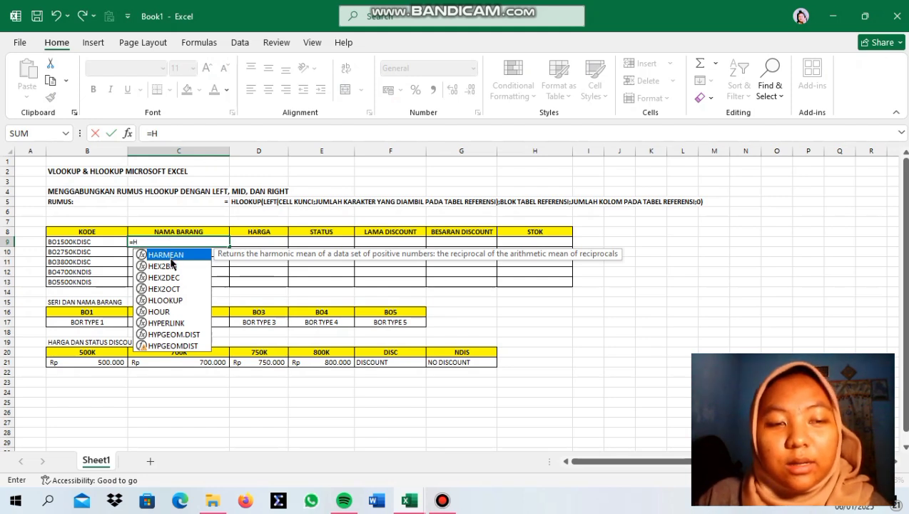
{"action": "double_click", "coordinate": [171, 299]}
{"action": "type", "text": "LEF"}
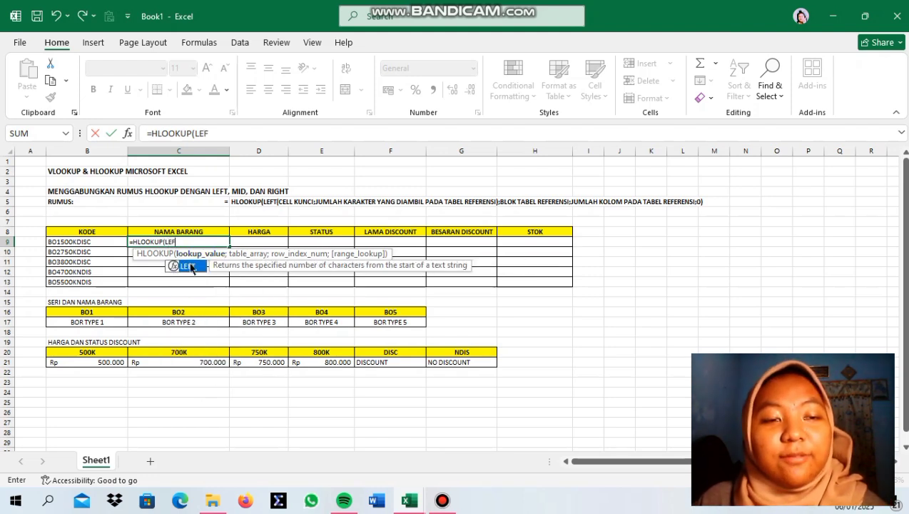
{"action": "double_click", "coordinate": [190, 266]}
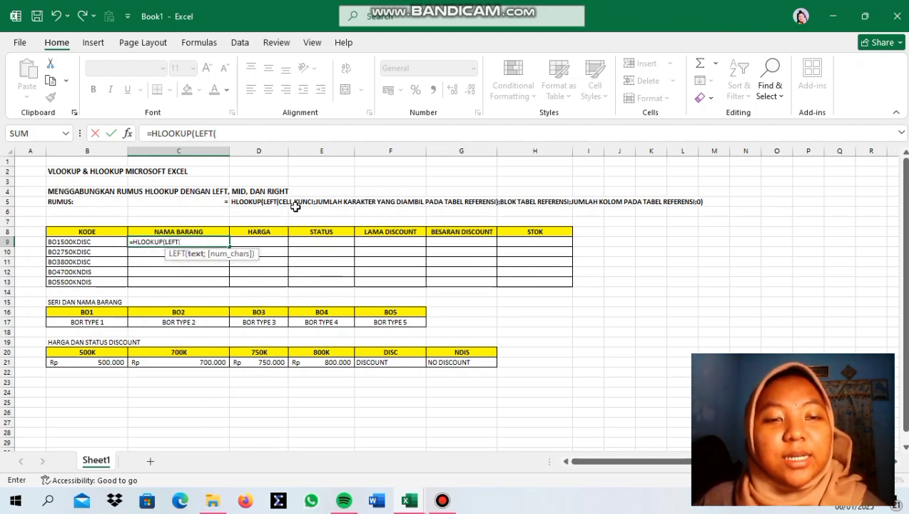
{"action": "left_click", "coordinate": [74, 243]}
{"action": "type", "text": ";"}
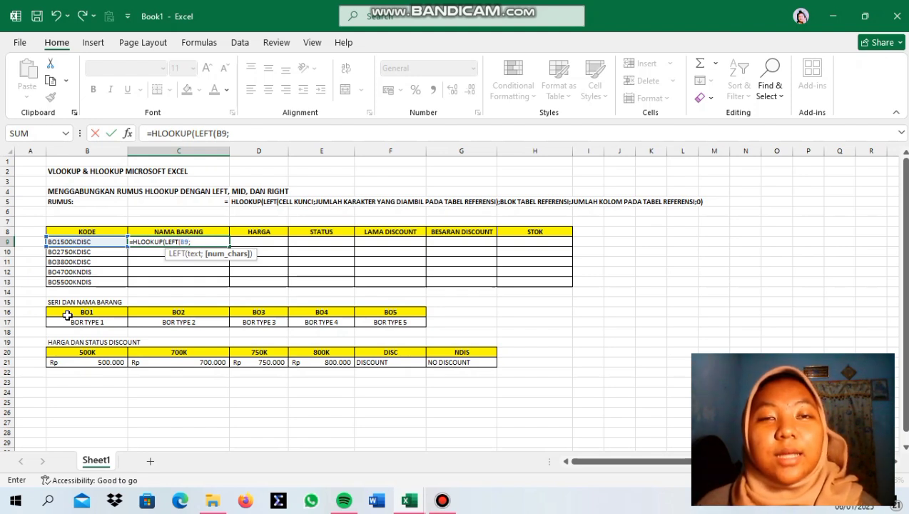
{"action": "type", "text": "3);"}
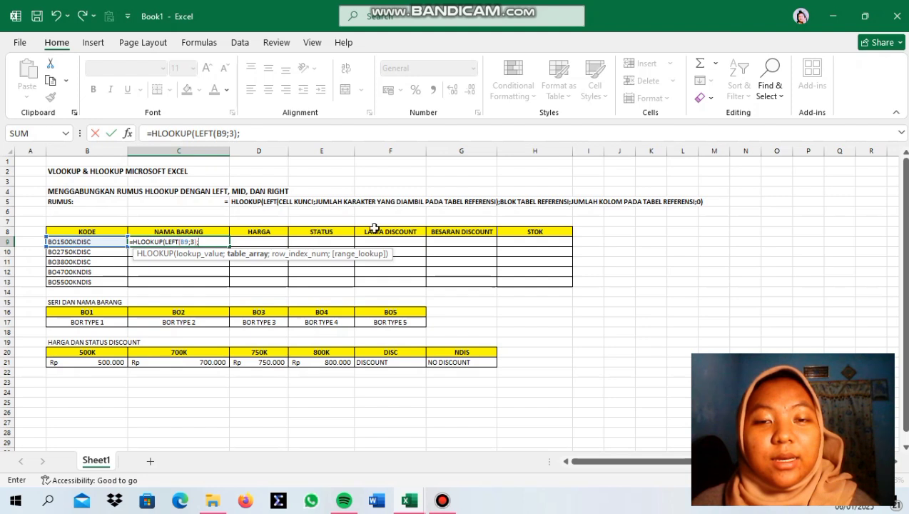
- Complete the C9 formula with the absolute SERI DAN NAMA BARANG range $B$16:$F$17, row number 2 and match argument 0
{"action": "left_click_drag", "start_coordinate": [74, 313], "coordinate": [386, 321]}
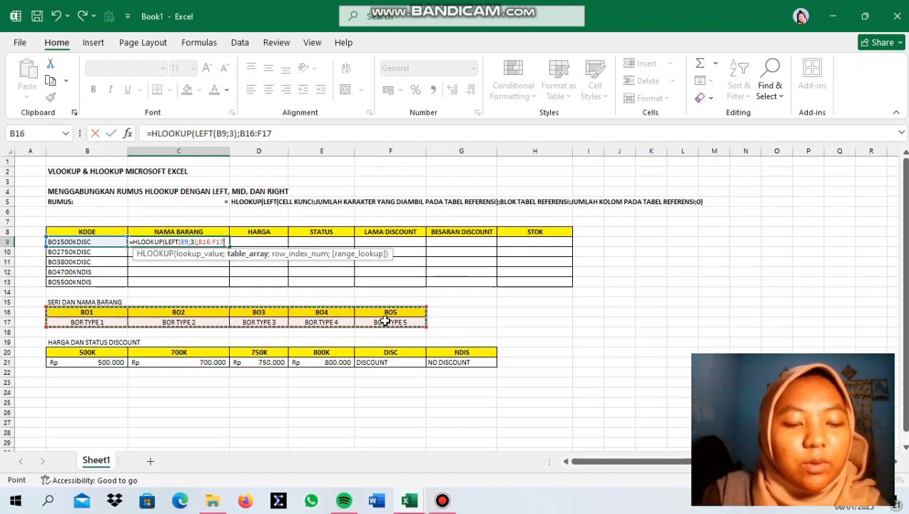
{"action": "key", "text": "F4"}
{"action": "type", "text": ";"}
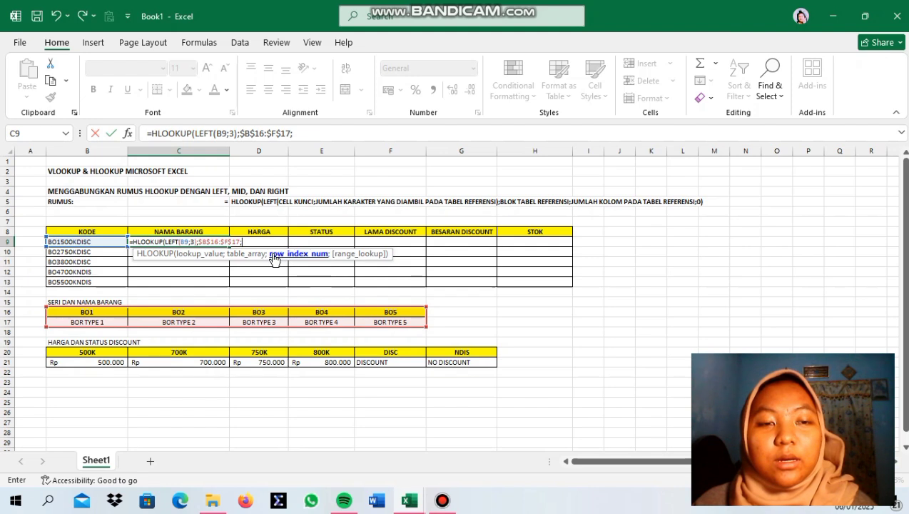
{"action": "type", "text": "2"}
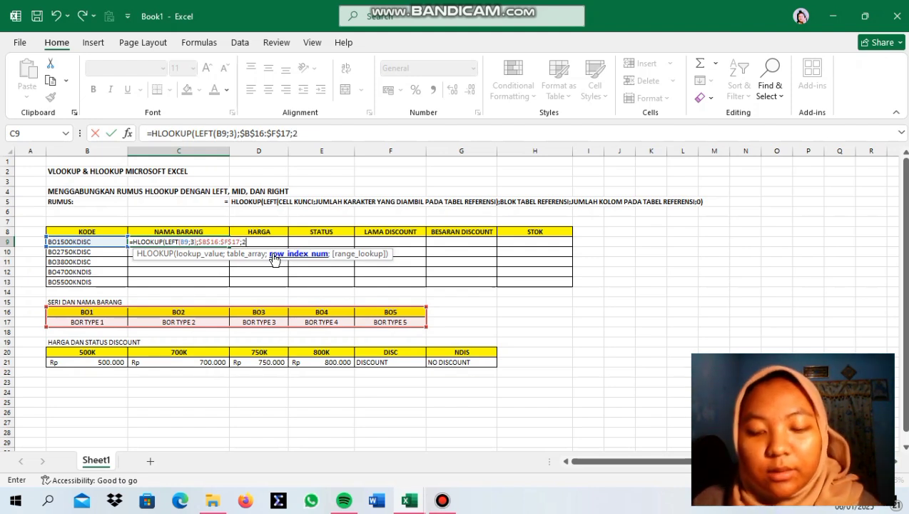
{"action": "type", "text": ";0)"}
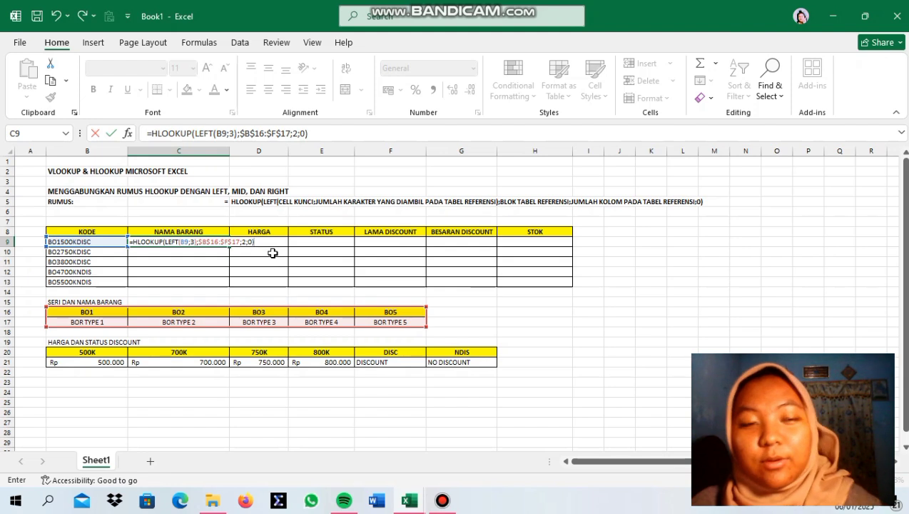
{"action": "key", "text": "Return"}
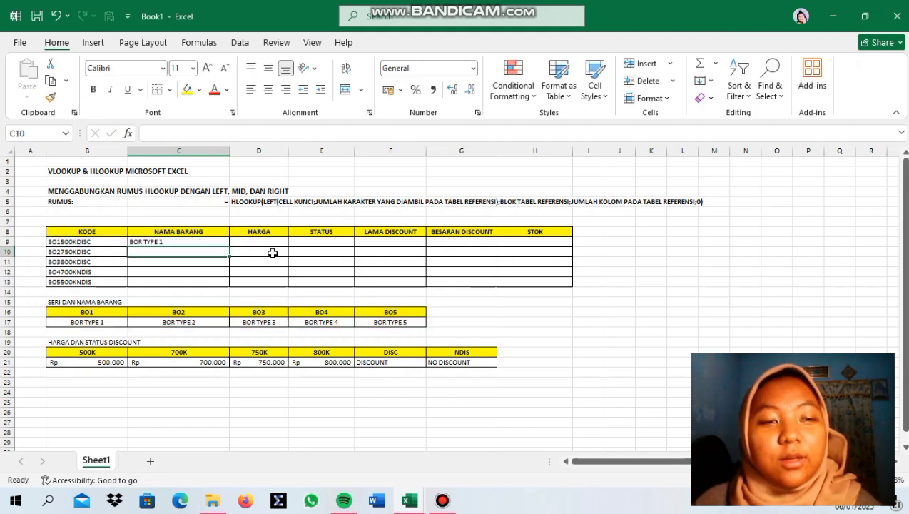
- Fill the NAMA BARANG formula from C9 down through C13 and center the filled cells horizontally
{"action": "left_click", "coordinate": [185, 241]}
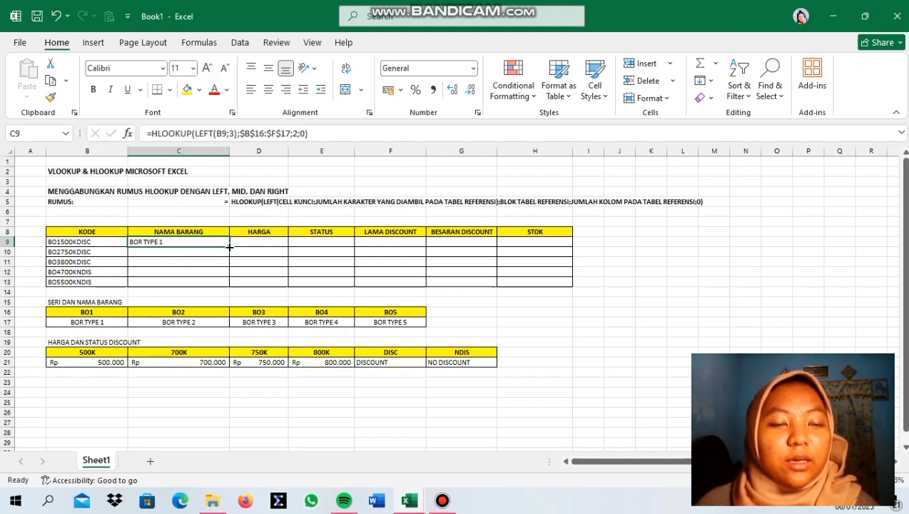
{"action": "left_click_drag", "start_coordinate": [229, 246], "coordinate": [229, 285]}
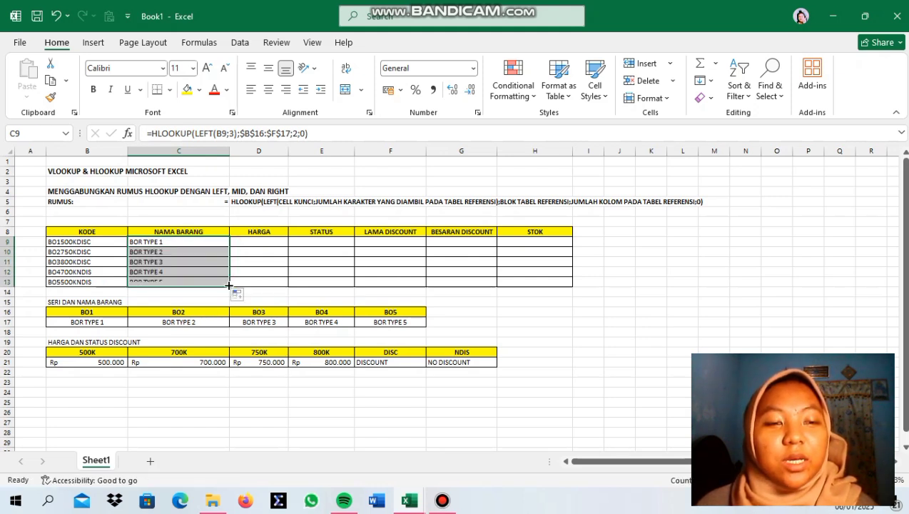
{"action": "left_click", "coordinate": [268, 89]}
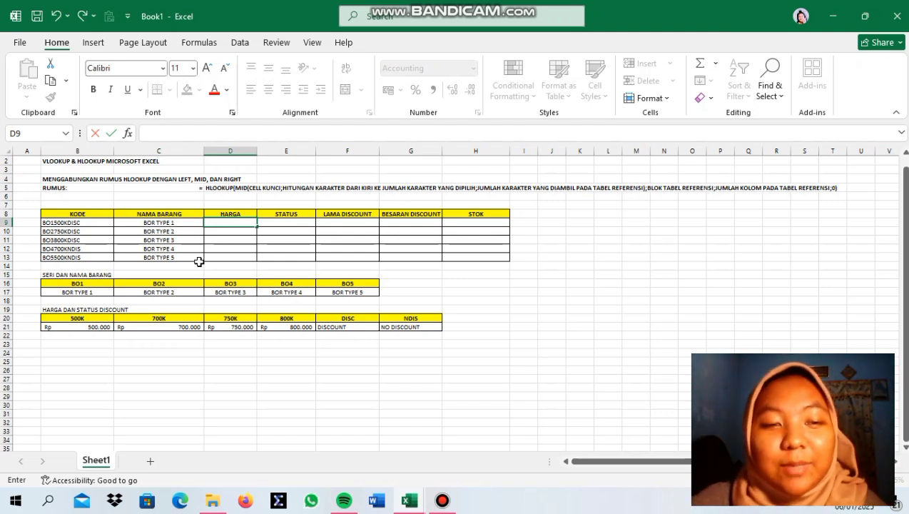
- Begin an HLOOKUP formula in HARGA cell D9 whose lookup value is MID(B9;4;4), extracting the price code from the item code
{"action": "type", "text": "="}
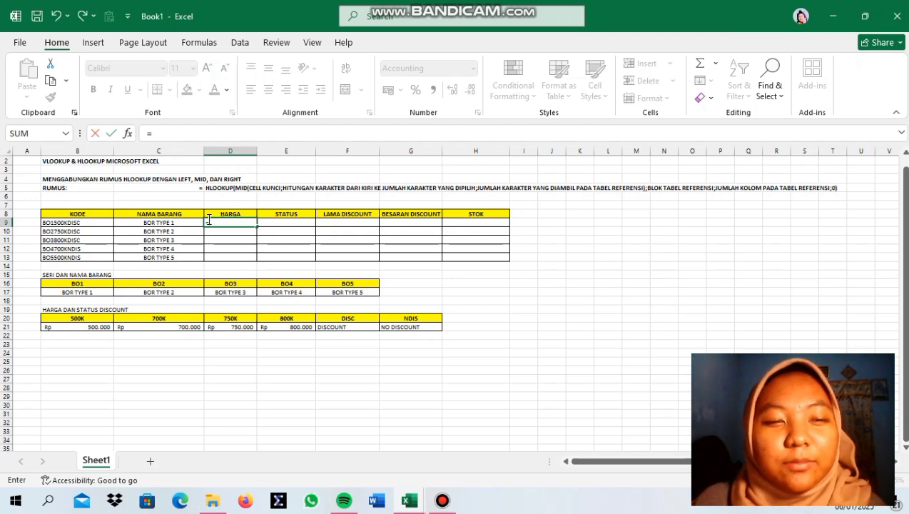
{"action": "type", "text": "HL"}
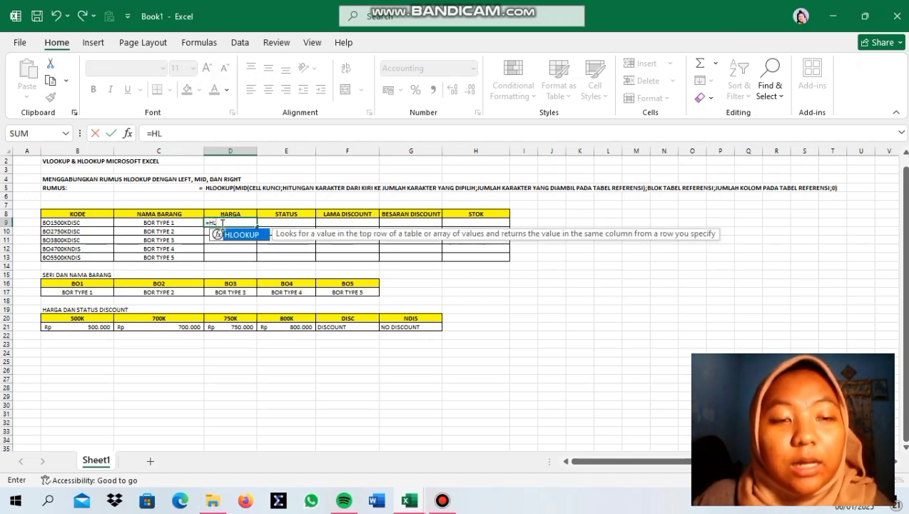
{"action": "double_click", "coordinate": [238, 235]}
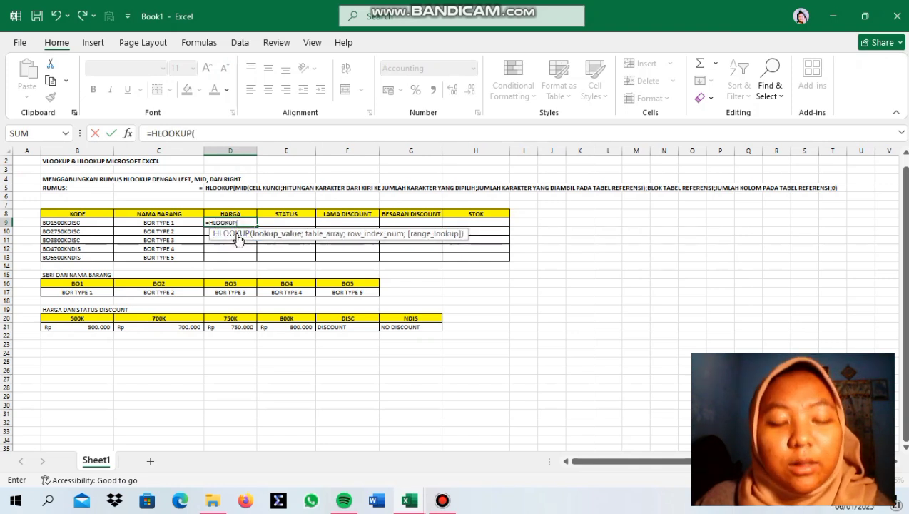
{"action": "type", "text": "MID"}
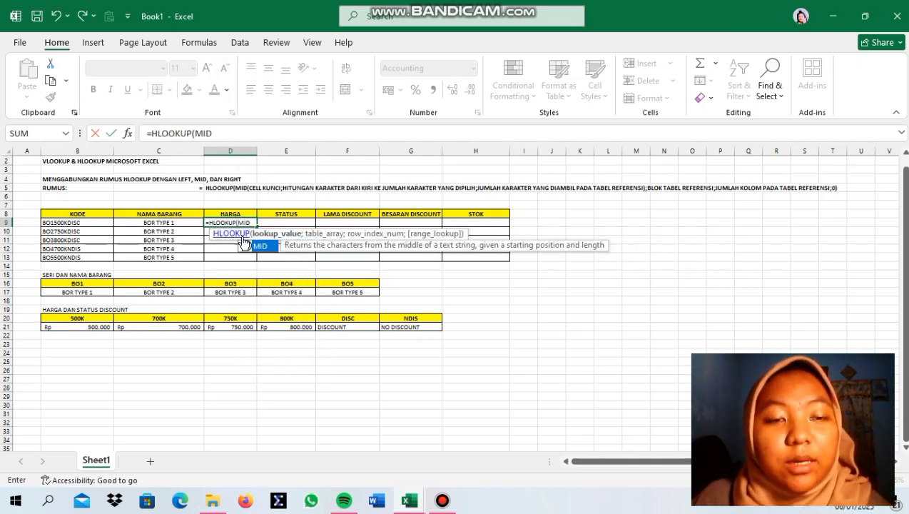
{"action": "double_click", "coordinate": [258, 245]}
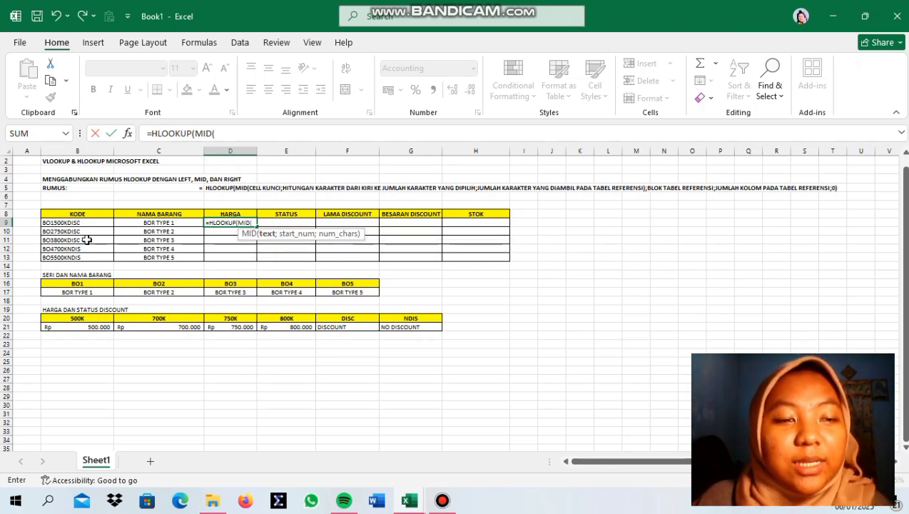
{"action": "left_click", "coordinate": [55, 221]}
{"action": "type", "text": ";"}
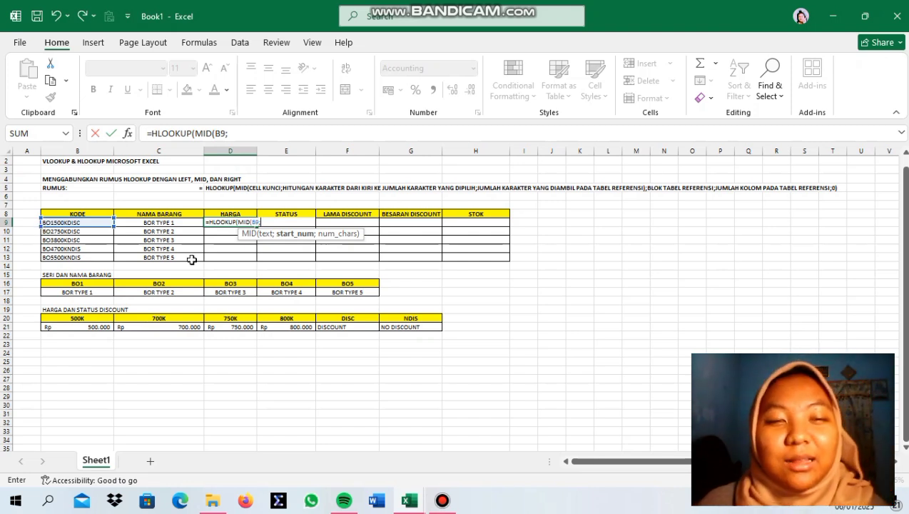
{"action": "type", "text": "4"}
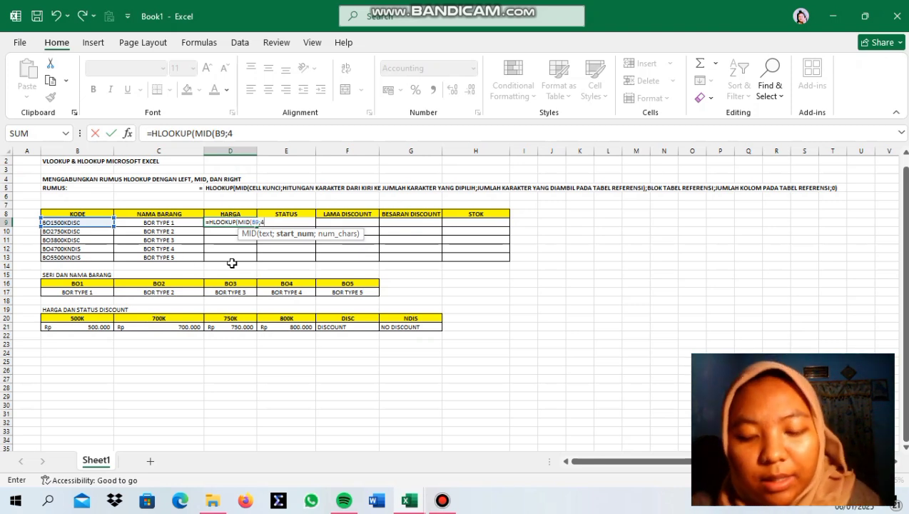
{"action": "type", "text": ";"}
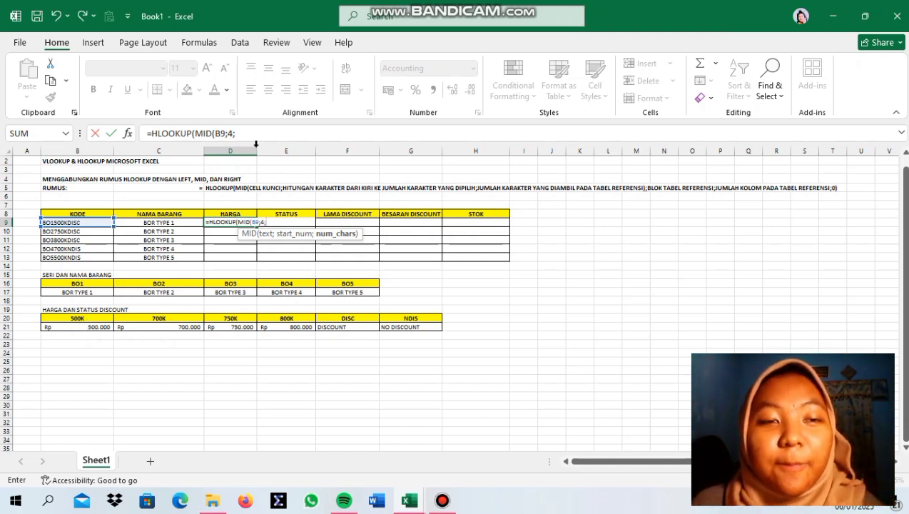
{"action": "type", "text": "4"}
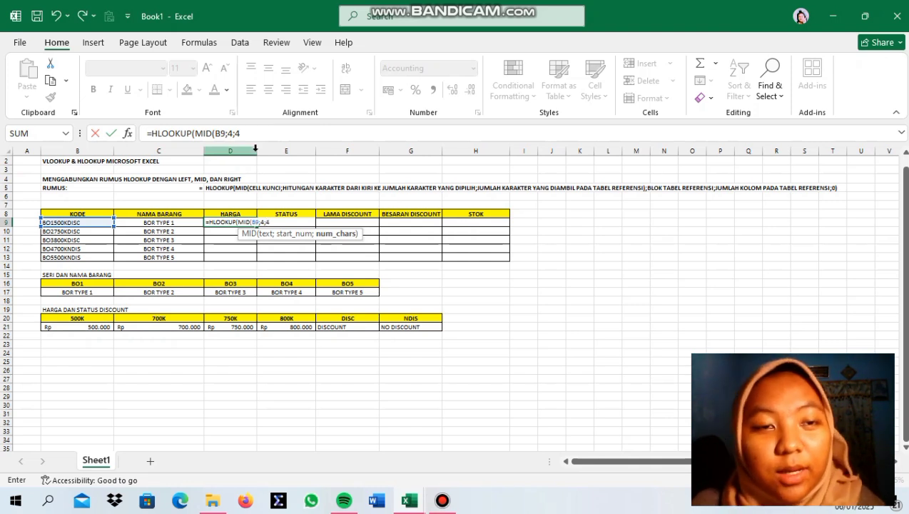
{"action": "type", "text": ")"}
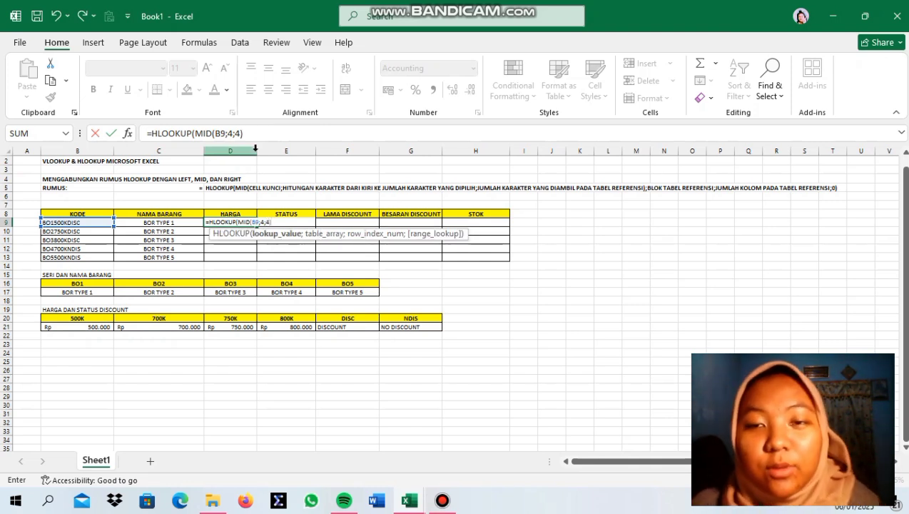
{"action": "type", "text": ";"}
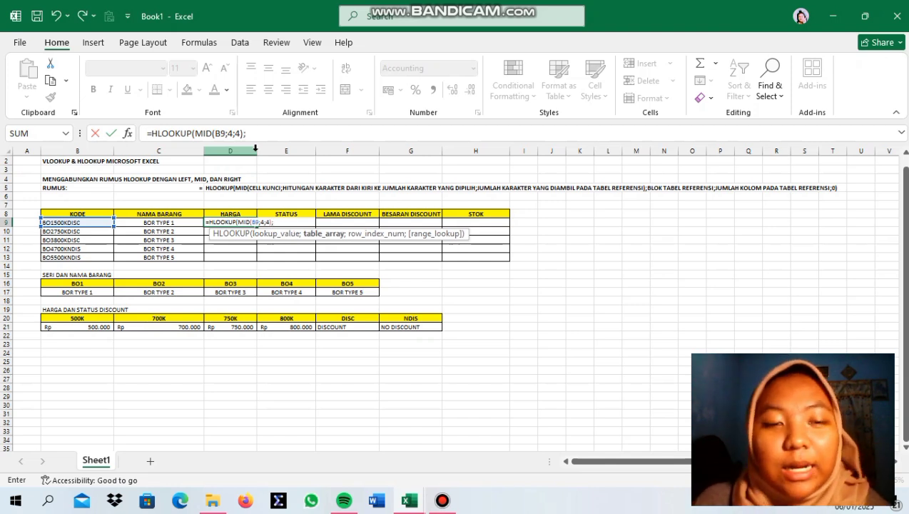
- Complete the D9 formula with the absolute HARGA DAN STATUS DISCOUNT range $B$20:$G$21, row number 2 and match argument 0
{"action": "left_click", "coordinate": [58, 317]}
{"action": "left_click_drag", "start_coordinate": [58, 317], "coordinate": [432, 325]}
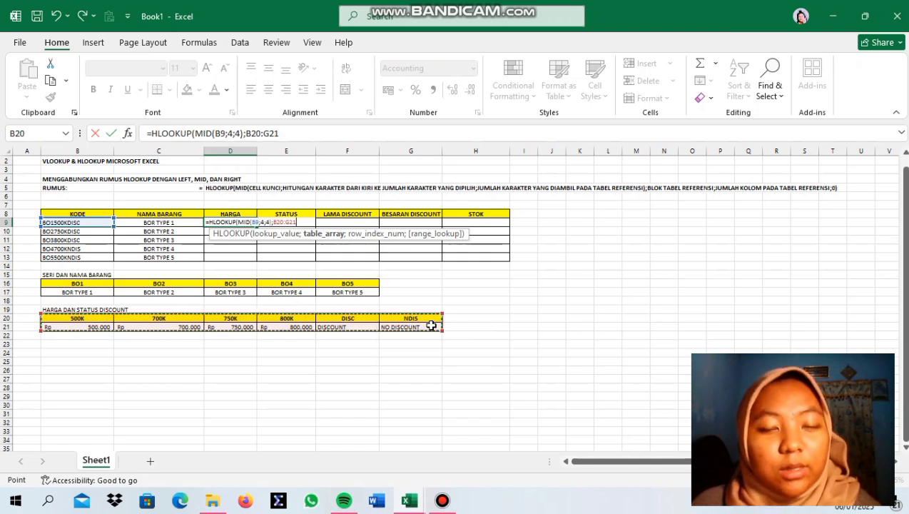
{"action": "key", "text": "F4"}
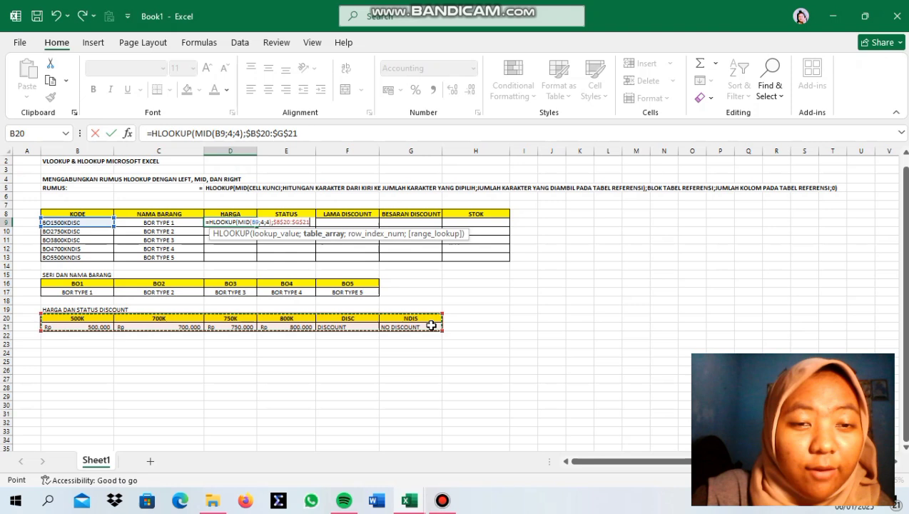
{"action": "type", "text": ";"}
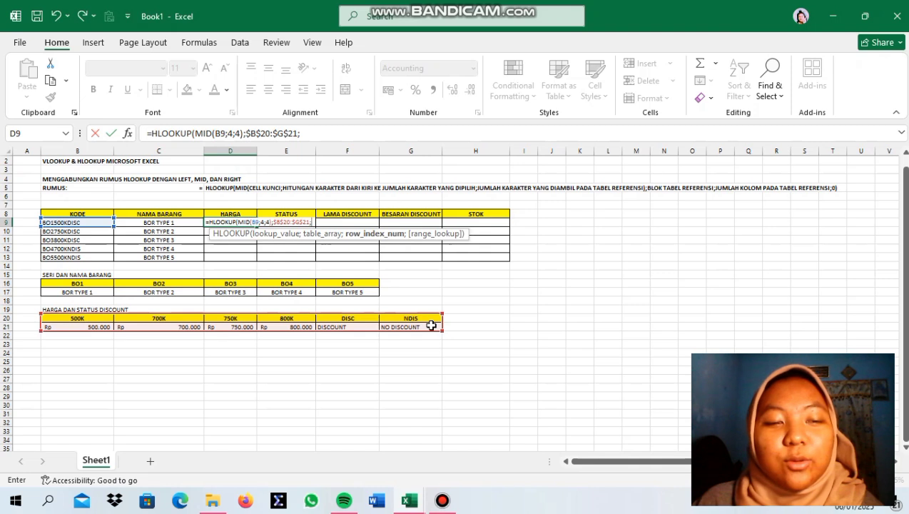
{"action": "type", "text": "2"}
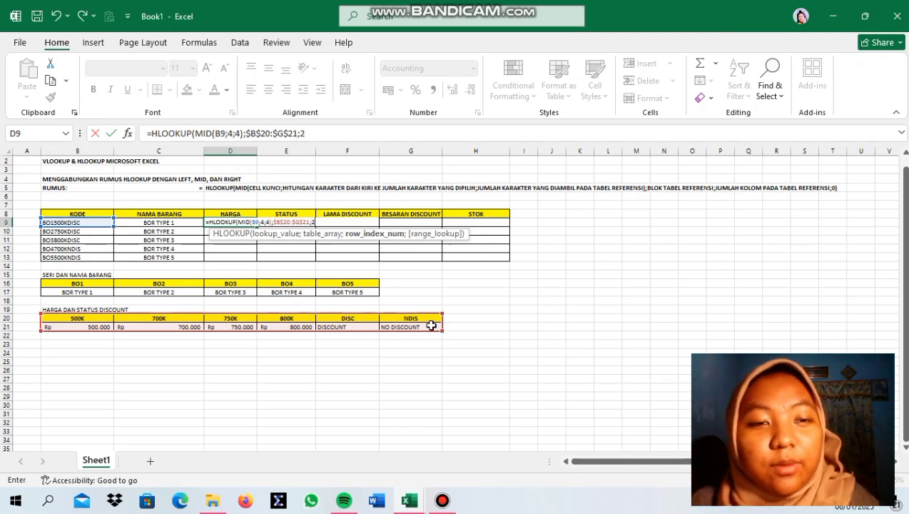
{"action": "type", "text": ";0"}
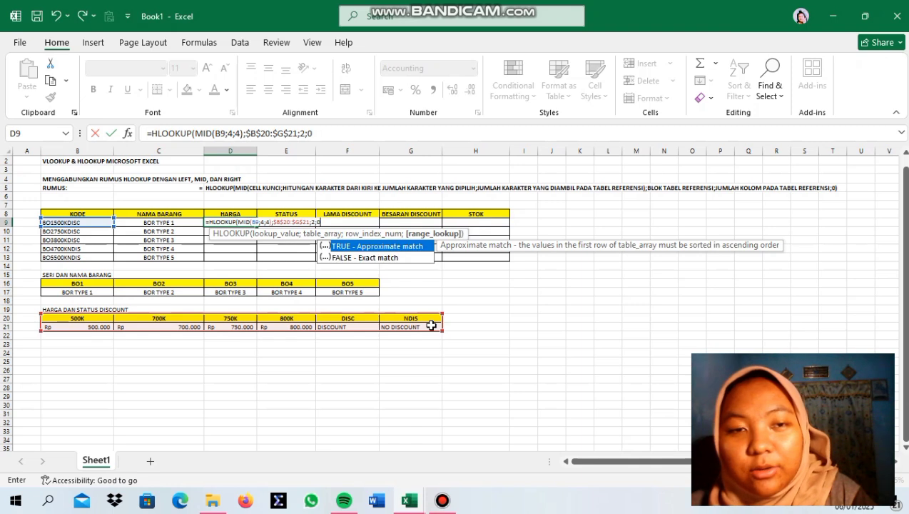
{"action": "type", "text": ")"}
{"action": "key", "text": "Return"}
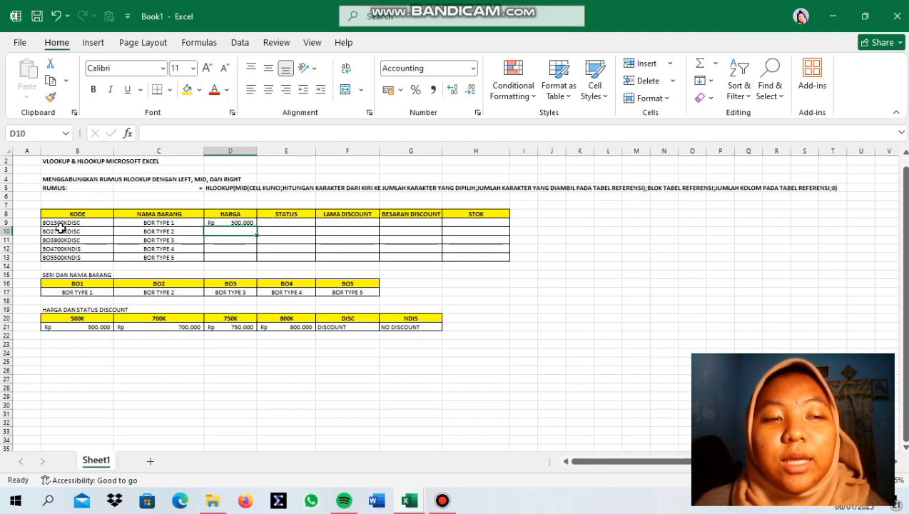
- Fill the HARGA formula from D9 down through D13
{"action": "left_click", "coordinate": [223, 223]}
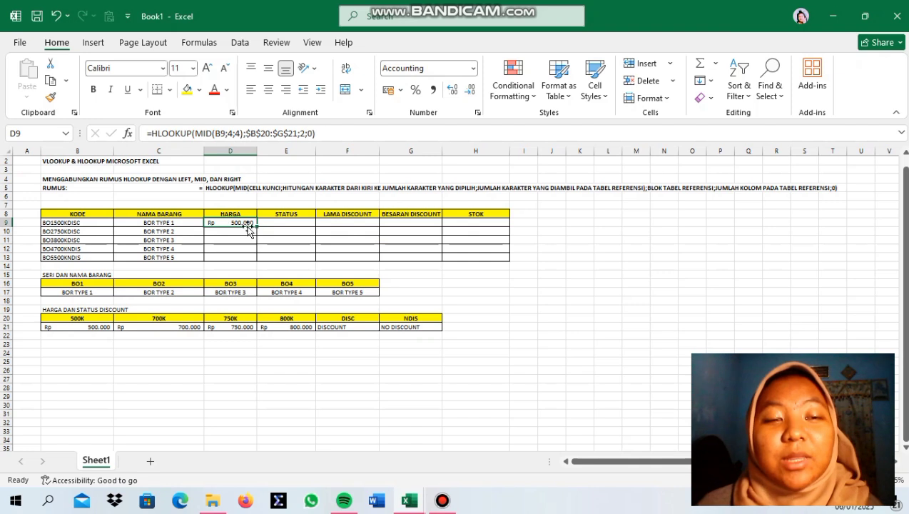
{"action": "left_click_drag", "start_coordinate": [256, 224], "coordinate": [257, 266]}
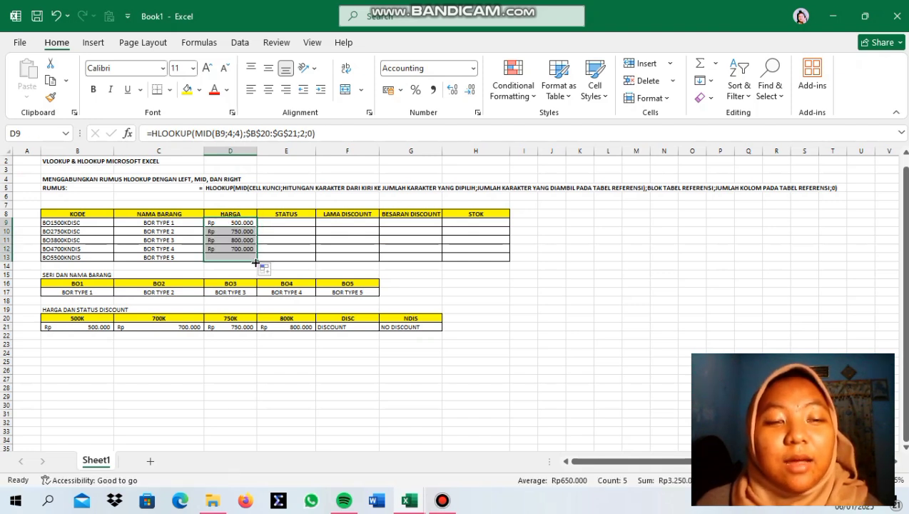
{"action": "left_click", "coordinate": [364, 273]}
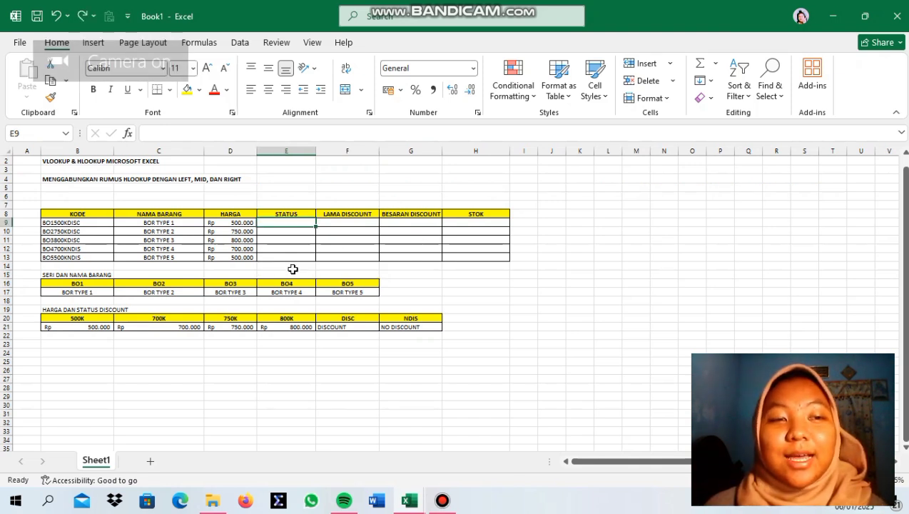
- Begin an HLOOKUP formula in STATUS cell E9 whose lookup value is RIGHT(B9;4), extracting the discount code from the item code
{"action": "scroll", "coordinate": [292, 269], "scroll_direction": "up", "scroll_amount": 1}
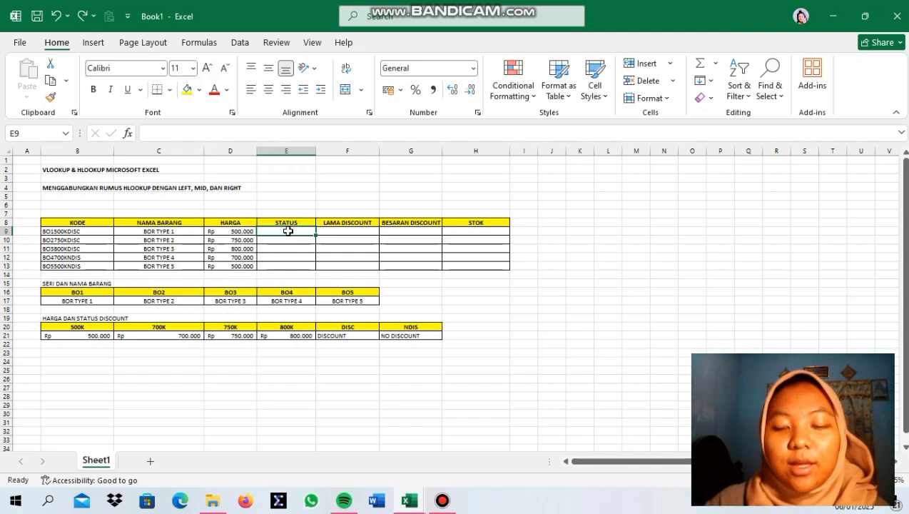
{"action": "type", "text": "="}
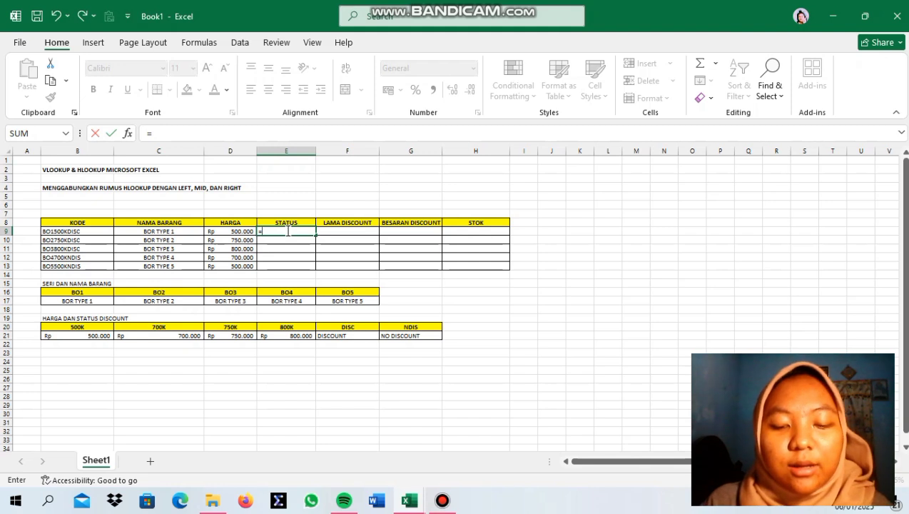
{"action": "type", "text": "HLO"}
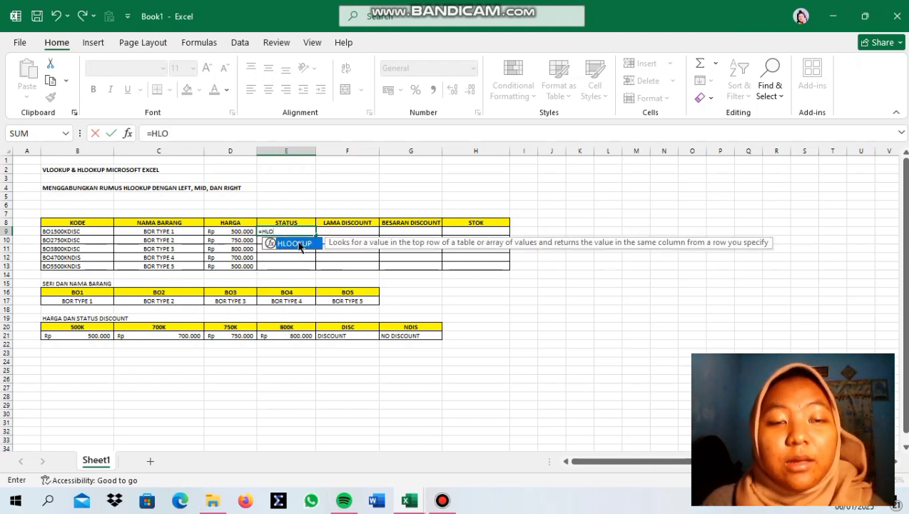
{"action": "double_click", "coordinate": [299, 245]}
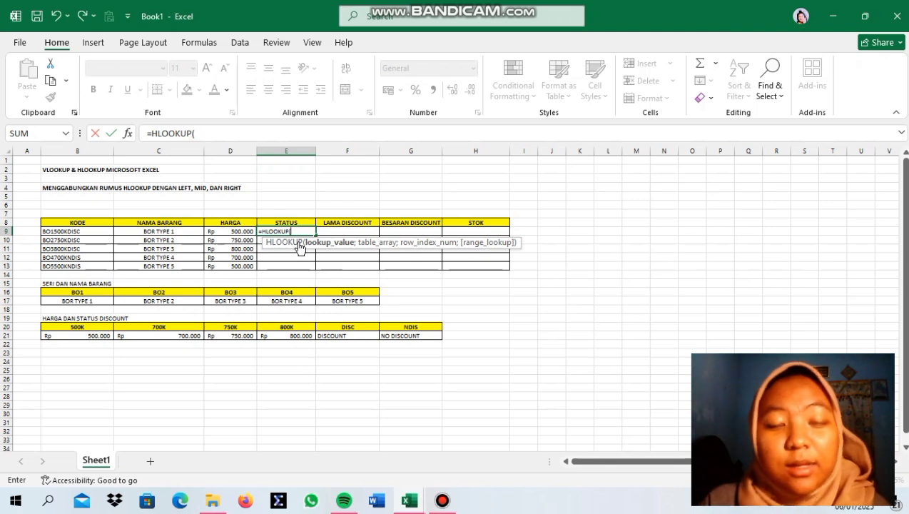
{"action": "type", "text": "RIGH"}
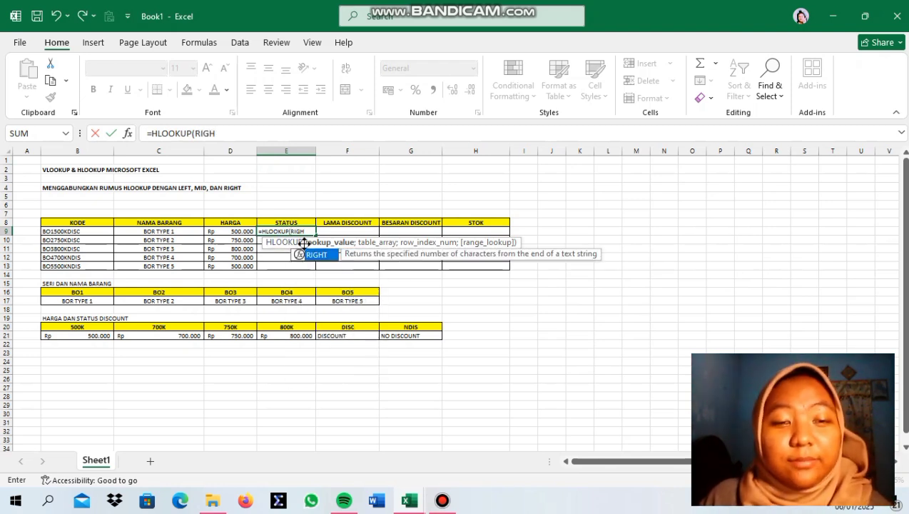
{"action": "double_click", "coordinate": [314, 256]}
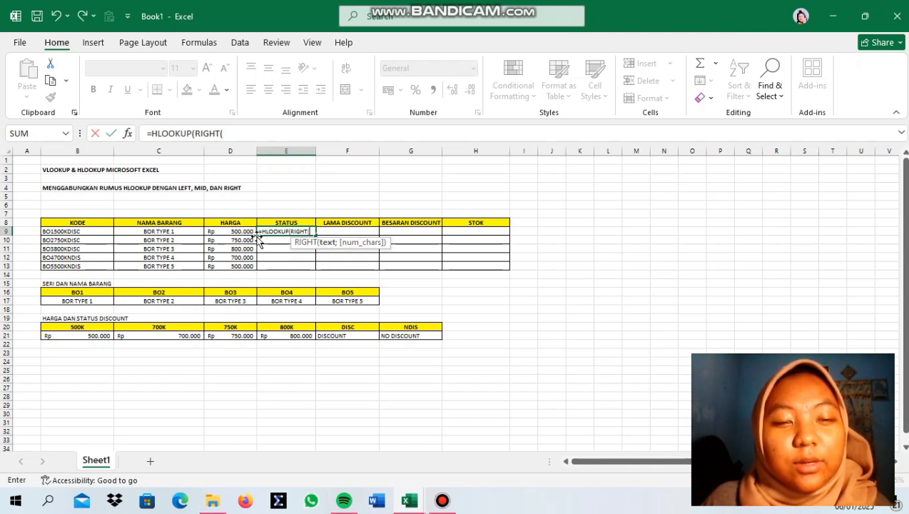
{"action": "left_click", "coordinate": [81, 230]}
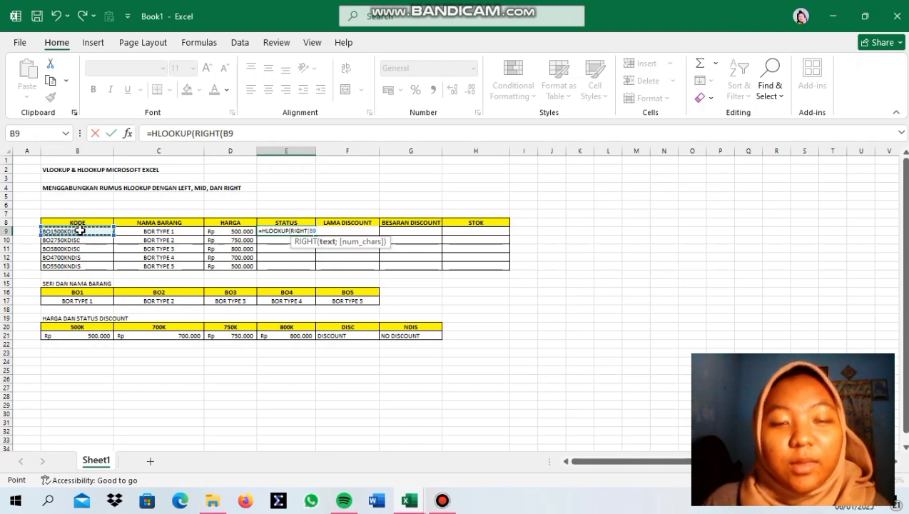
{"action": "type", "text": ";"}
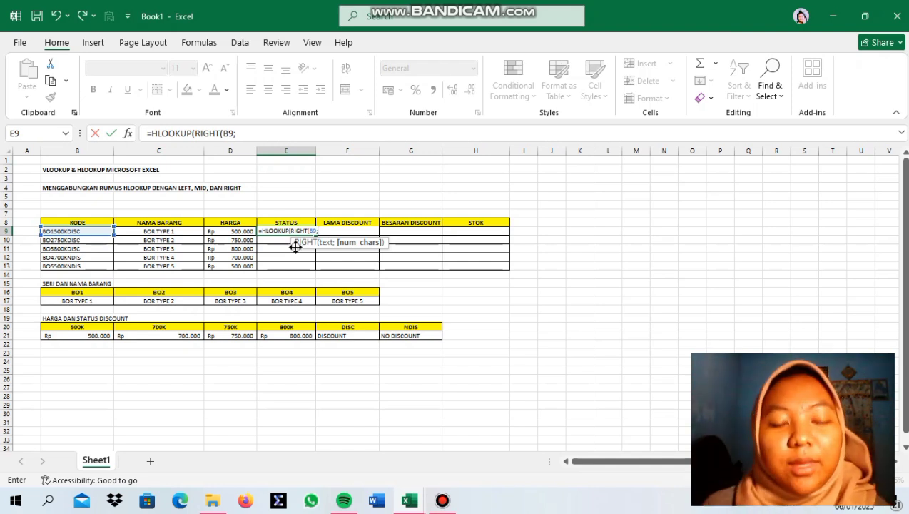
{"action": "type", "text": "4)"}
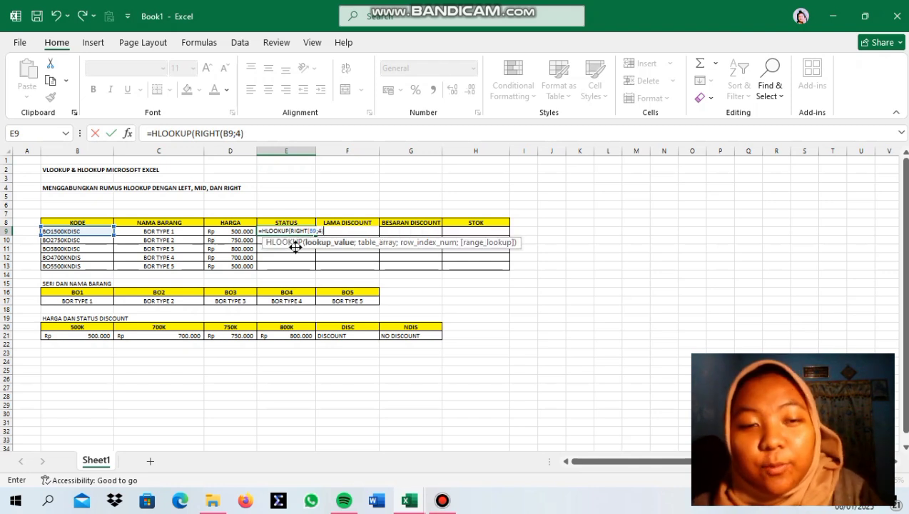
{"action": "type", "text": ";"}
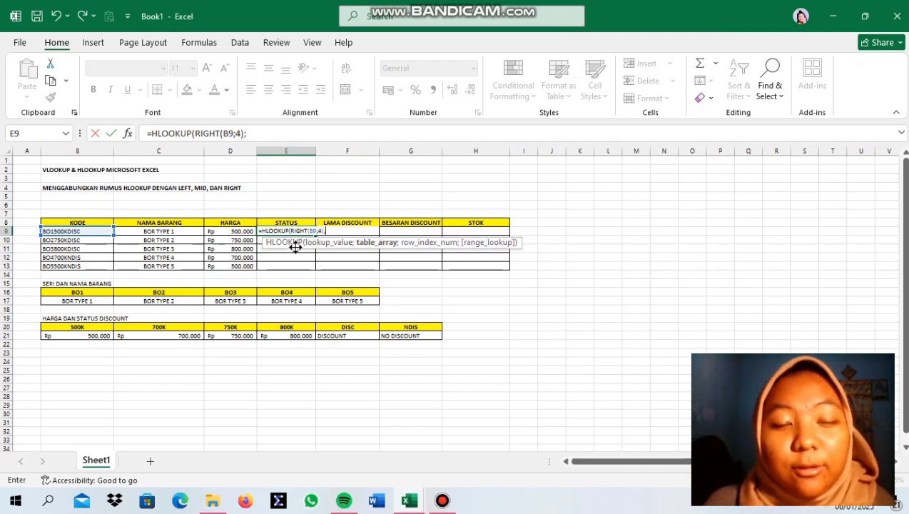
- Complete the E9 formula with the absolute HARGA DAN STATUS DISCOUNT range $B$20:$G$21, row number 2 and match argument 0
{"action": "left_click", "coordinate": [68, 327]}
{"action": "left_click_drag", "start_coordinate": [142, 330], "coordinate": [404, 337]}
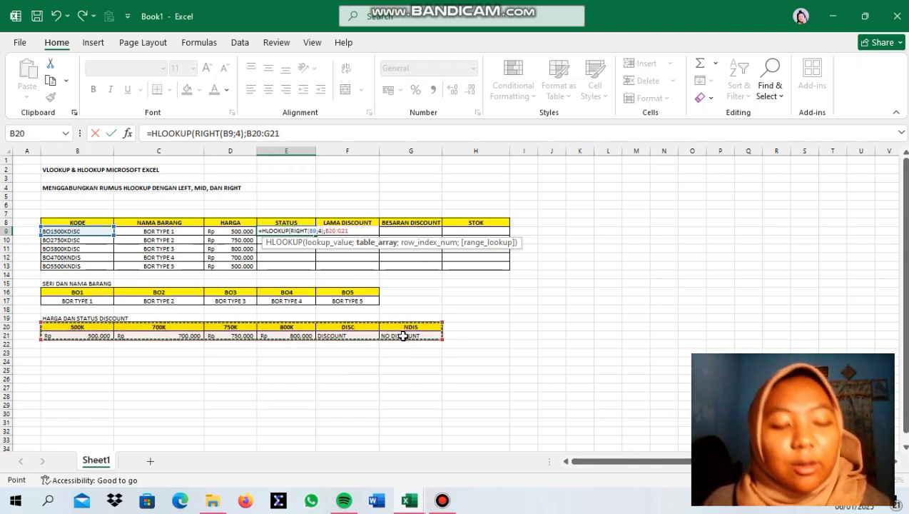
{"action": "key", "text": "F4"}
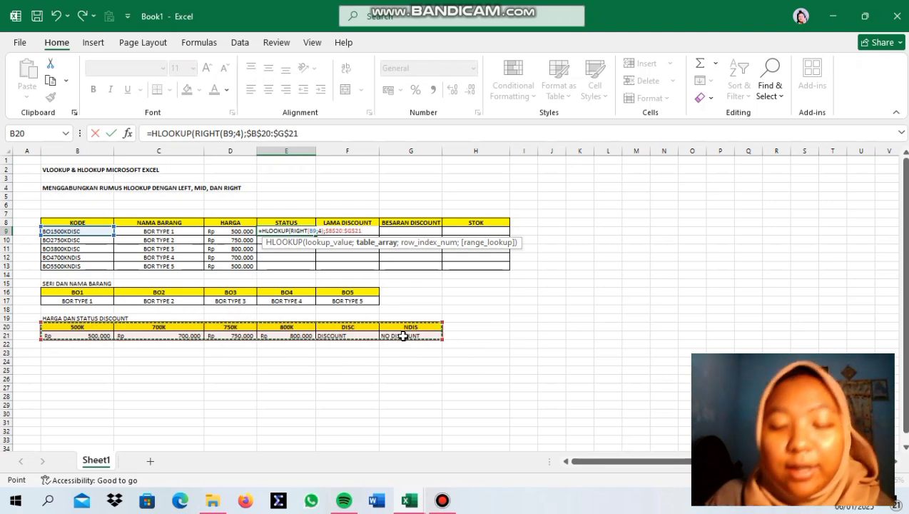
{"action": "type", "text": ";"}
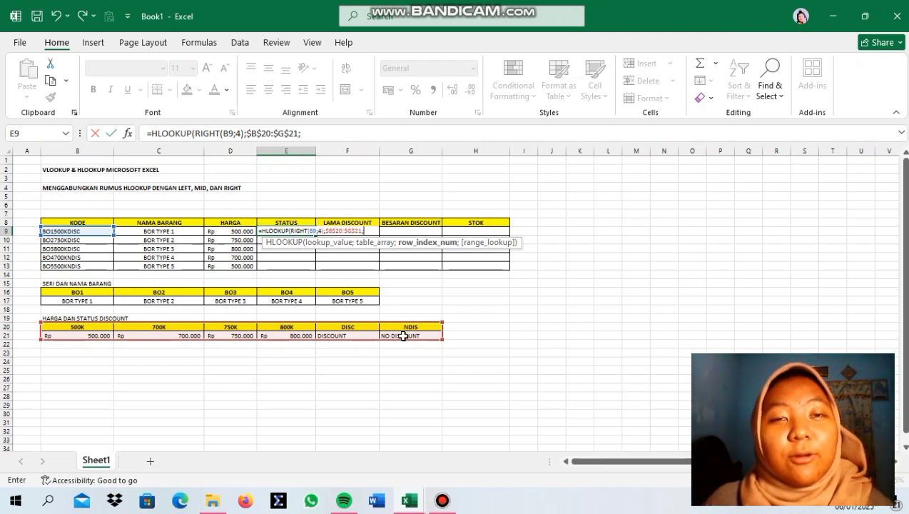
{"action": "type", "text": "2"}
{"action": "type", "text": ";0"}
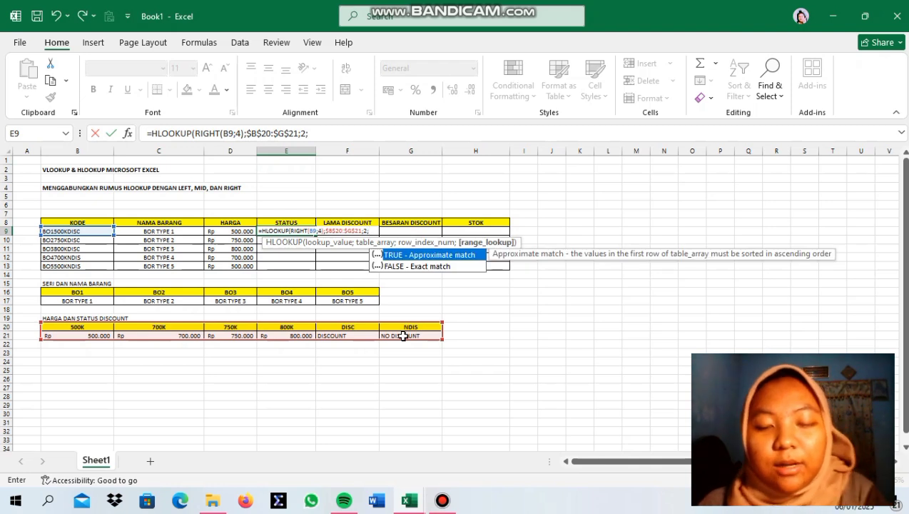
{"action": "type", "text": ")"}
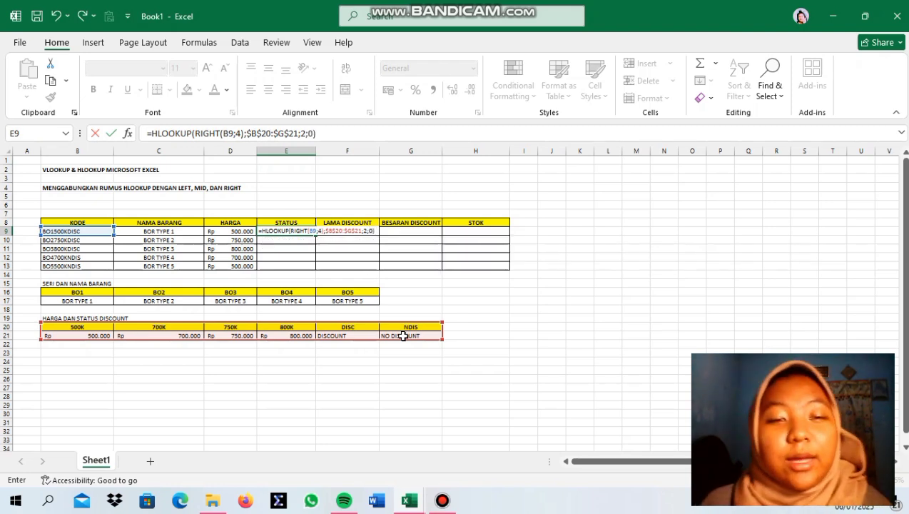
{"action": "key", "text": "Return"}
- Fill the STATUS formula from E9 down through E13 and center the filled cells horizontally
{"action": "left_click", "coordinate": [295, 231]}
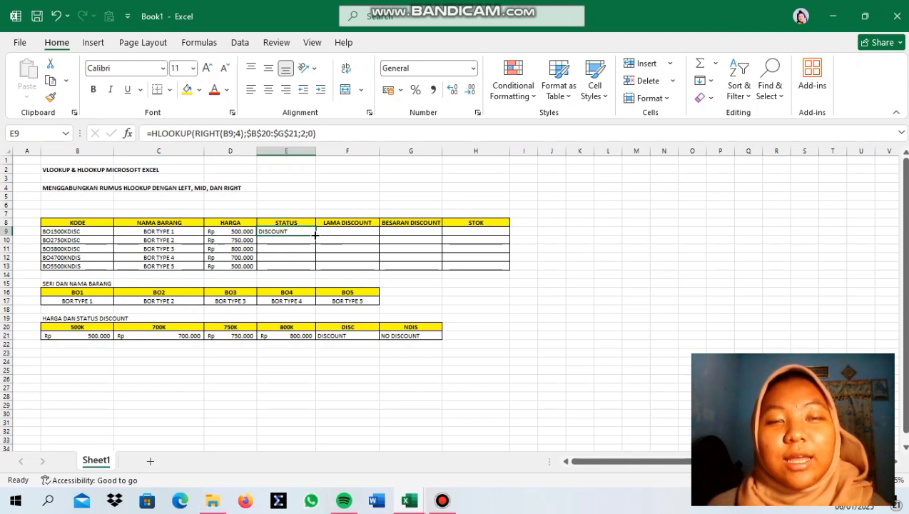
{"action": "left_click_drag", "start_coordinate": [314, 234], "coordinate": [314, 270]}
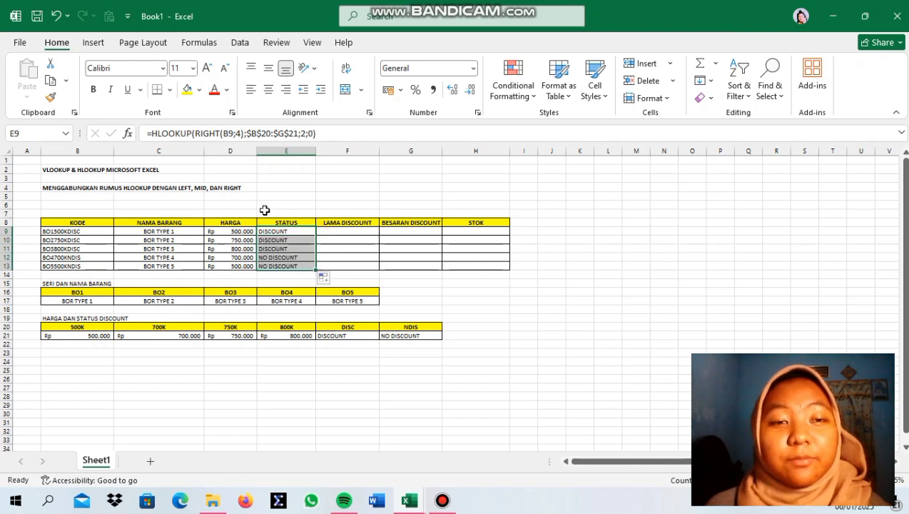
{"action": "left_click", "coordinate": [269, 91]}
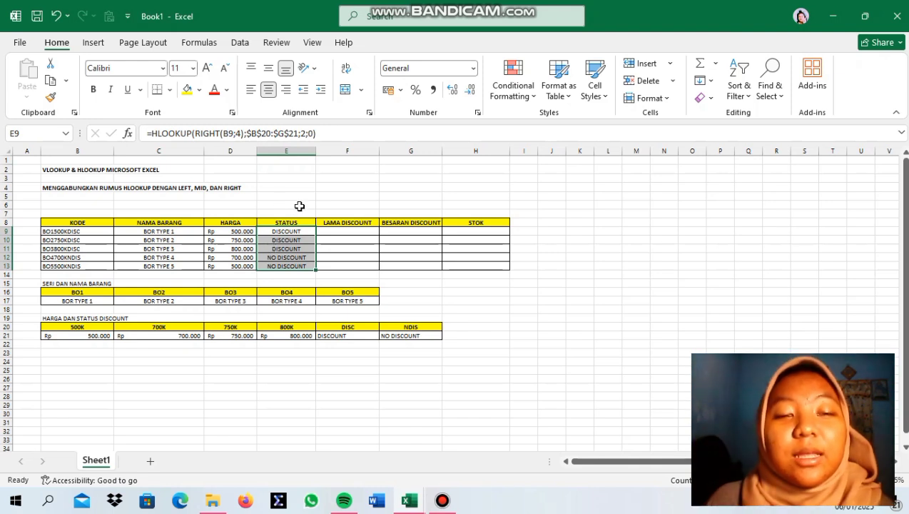
{"action": "left_click", "coordinate": [299, 206]}
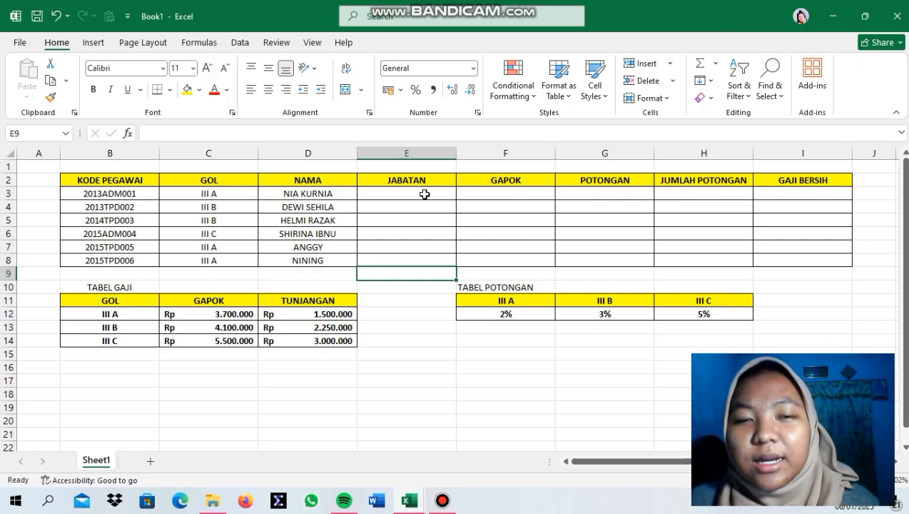
- Begin an IF formula in JABATAN cell E3 with the logical test MID(B3;5;3)="ADM", checking the position code inside the employee code
{"action": "left_click", "coordinate": [403, 194]}
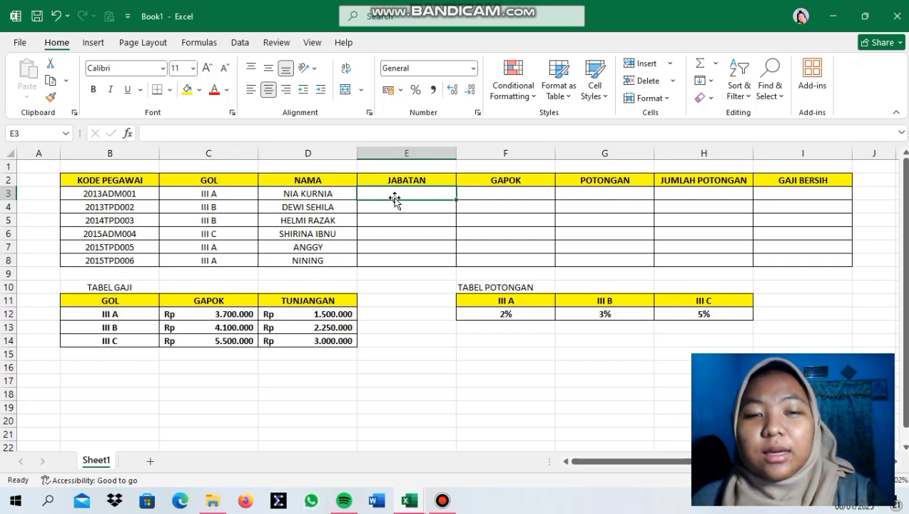
{"action": "type", "text": "=IF"}
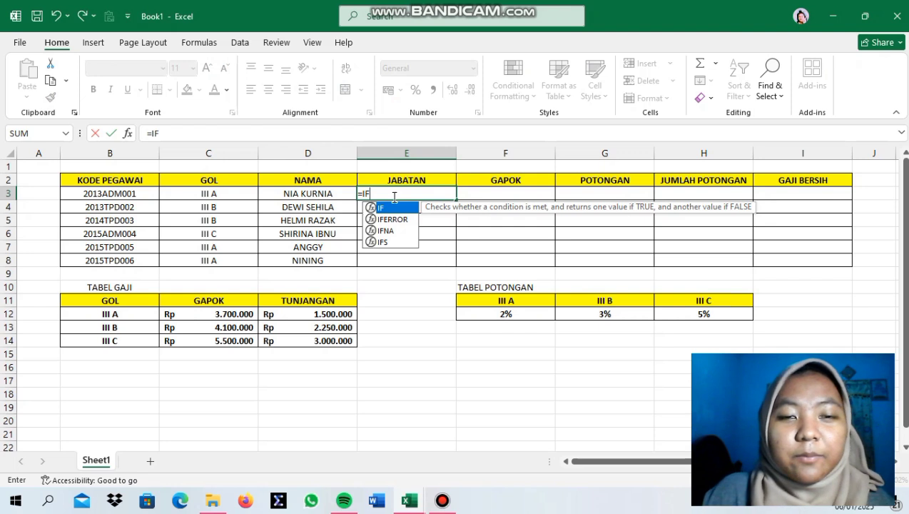
{"action": "double_click", "coordinate": [382, 208]}
{"action": "type", "text": "MID("}
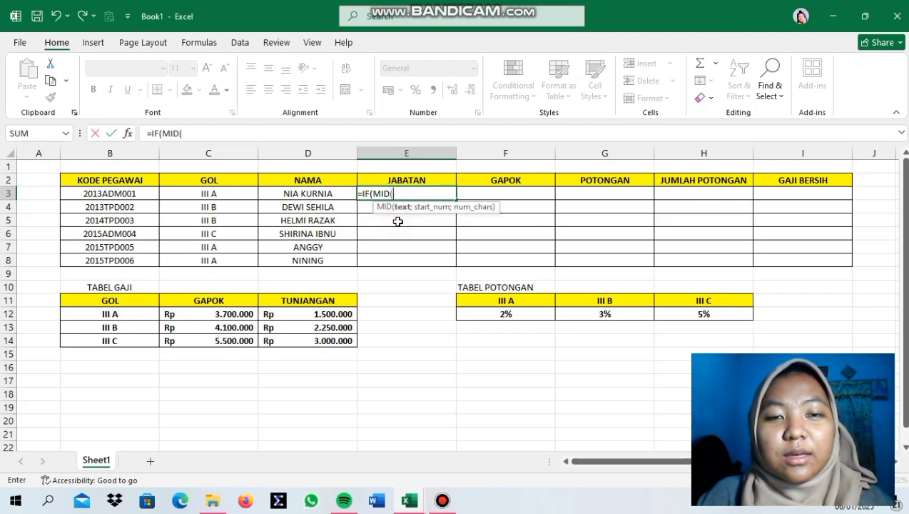
{"action": "double_click", "coordinate": [397, 219]}
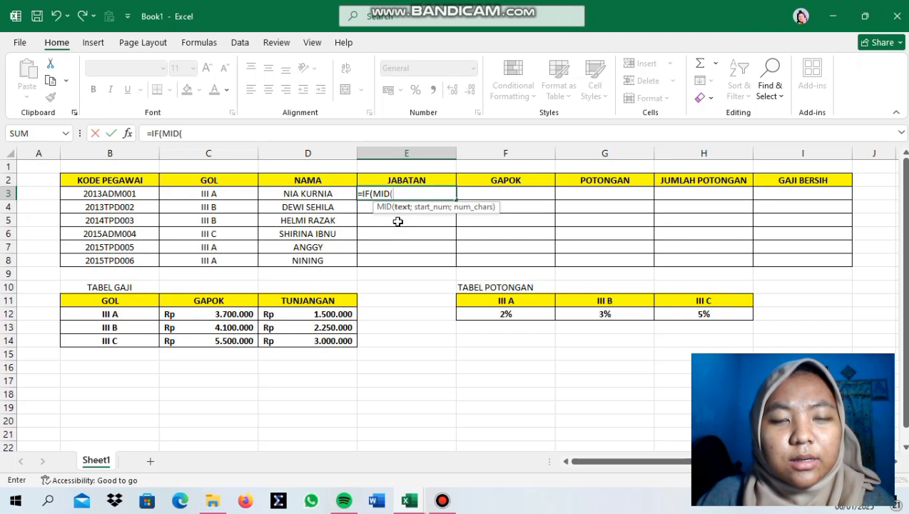
{"action": "left_click", "coordinate": [138, 196]}
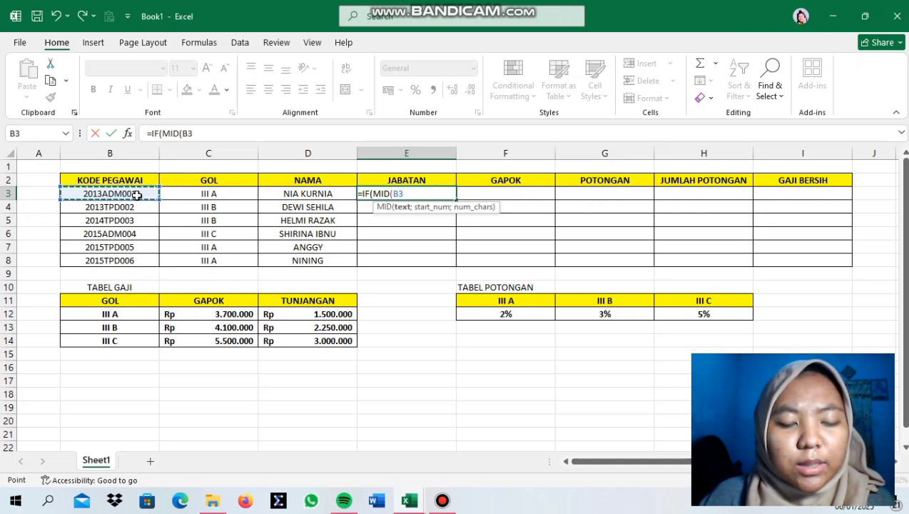
{"action": "type", "text": ";"}
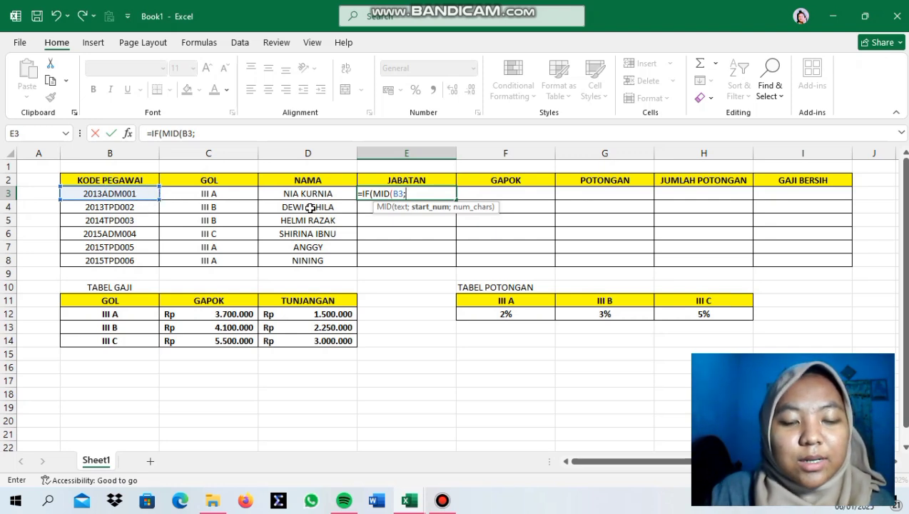
{"action": "type", "text": "5"}
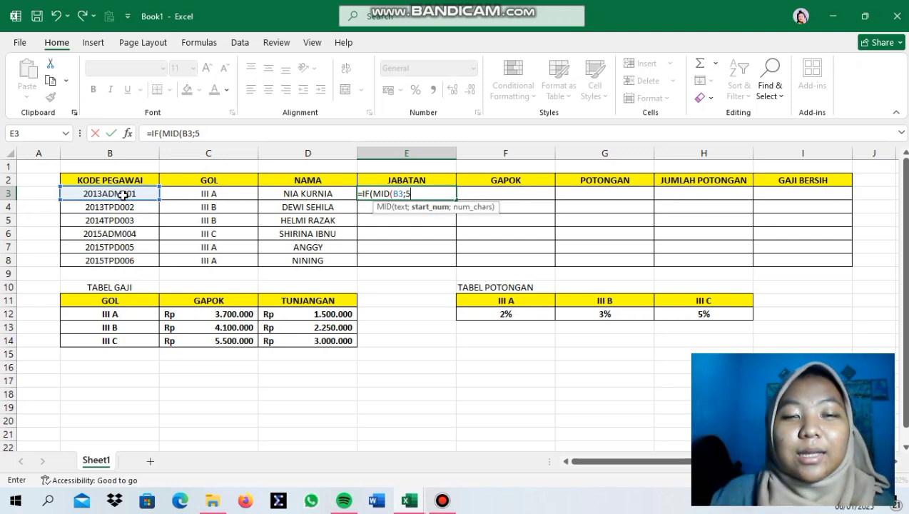
{"action": "type", "text": ";"}
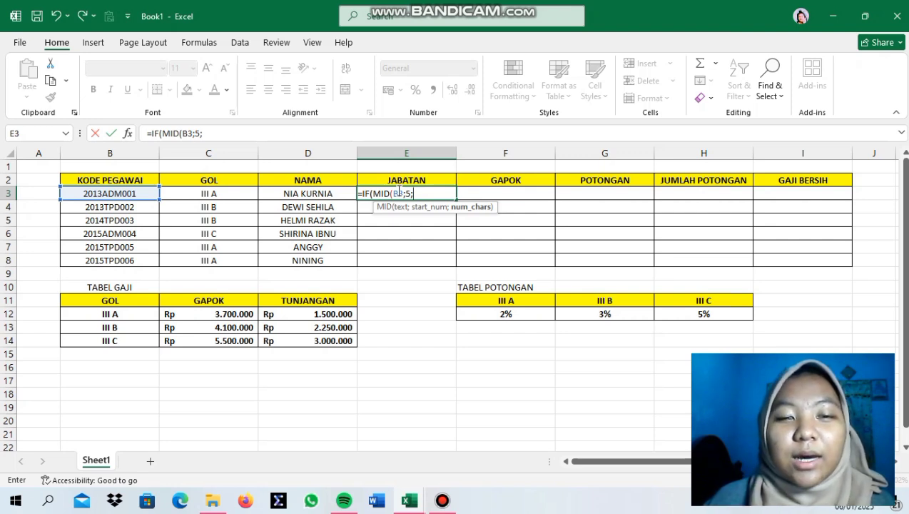
{"action": "type", "text": "32"}
{"action": "key", "text": "BackSpace"}
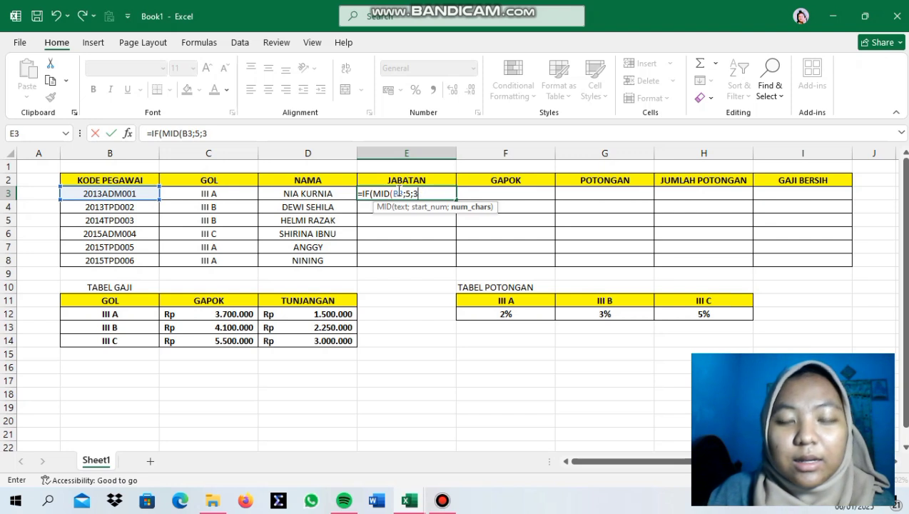
{"action": "type", "text": ")="}
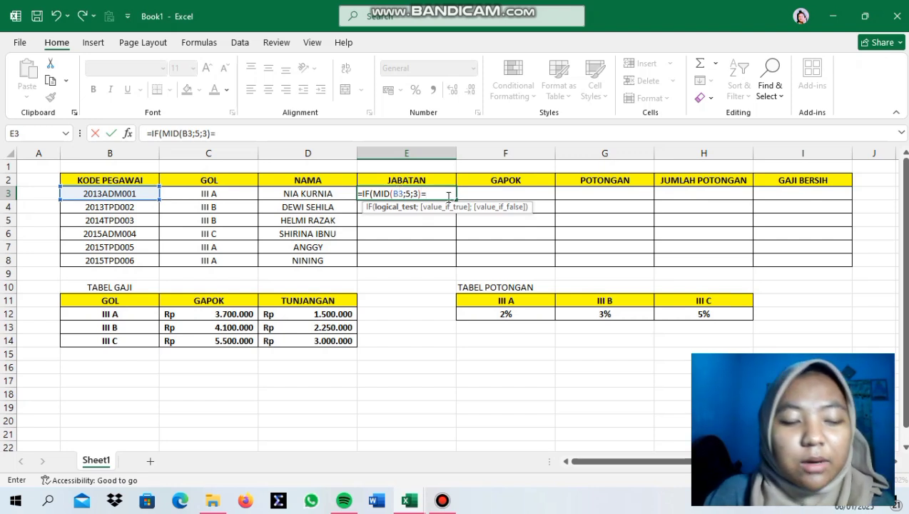
{"action": "type", "text": "\"AD"}
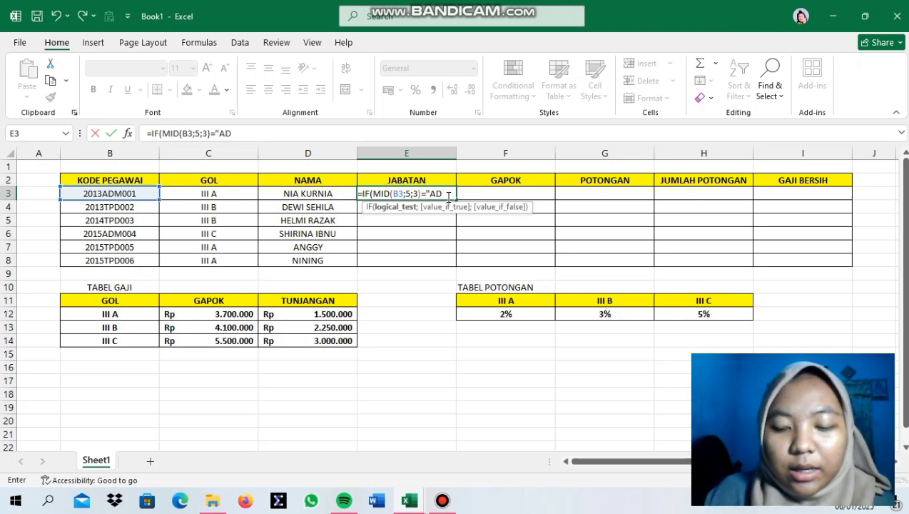
{"action": "type", "text": "M\""}
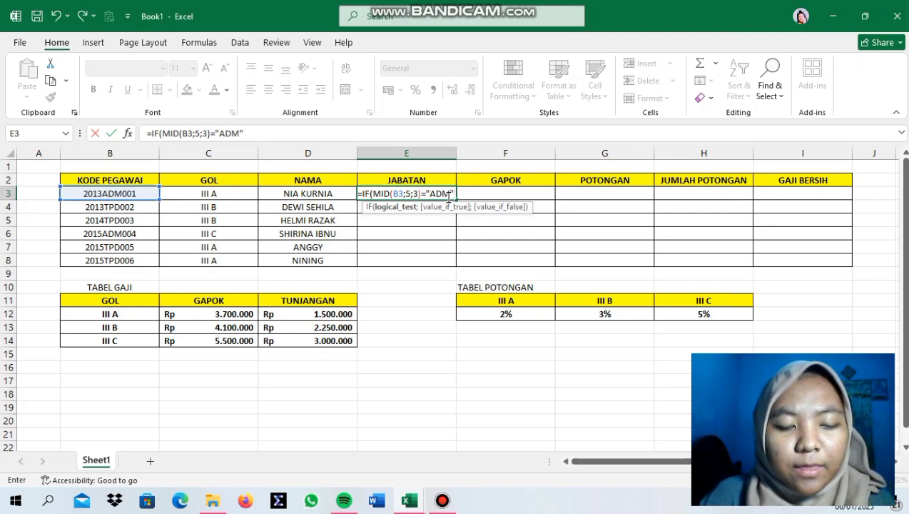
- Complete the E3 formula with "STAF ADMINISTRASI" as the true result and "TENAGA PENDIDIK" as the false result
{"action": "type", "text": ";\""}
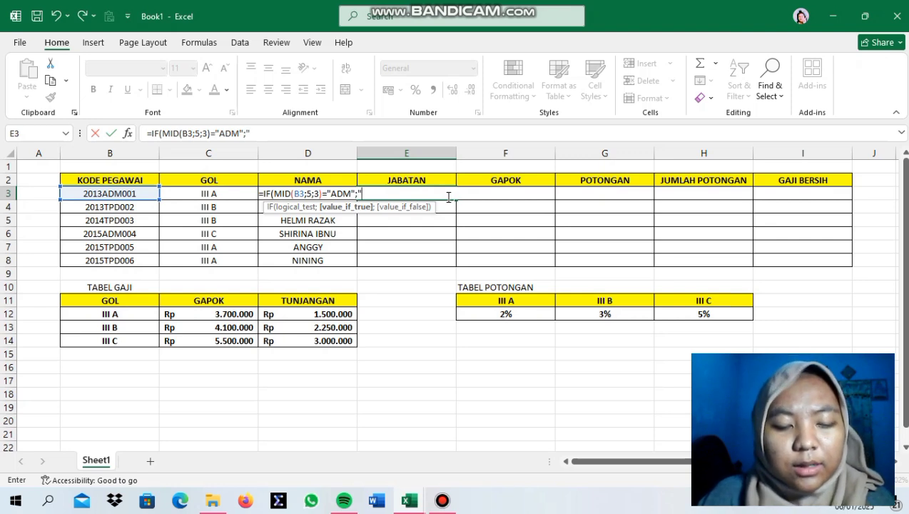
{"action": "type", "text": "S"}
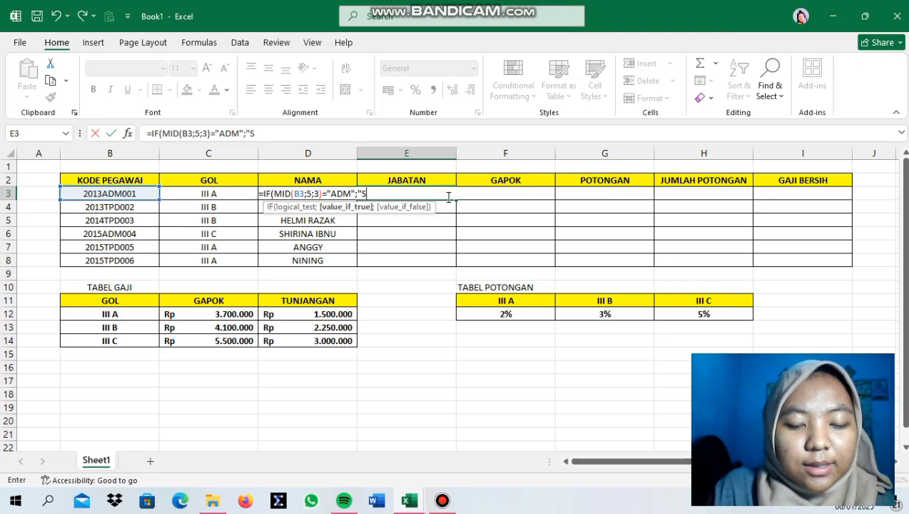
{"action": "type", "text": "TAF ADM"}
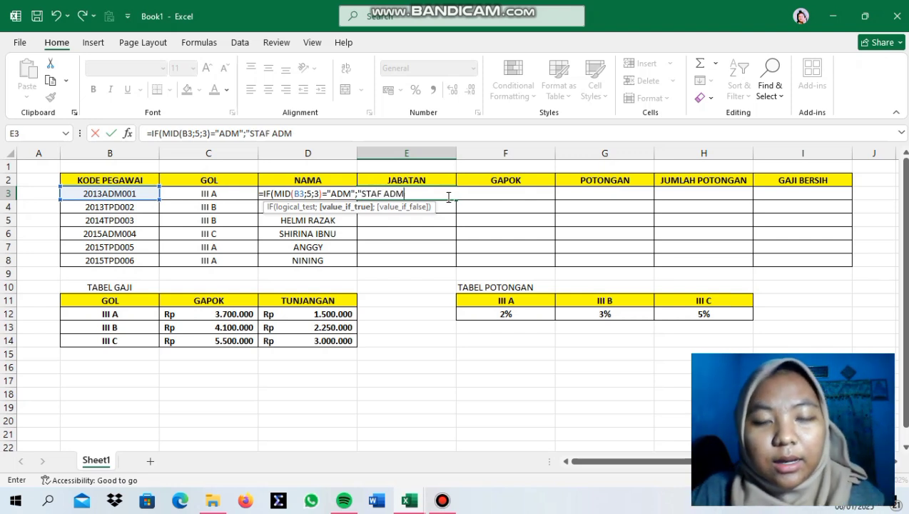
{"action": "type", "text": "INISTRAS"}
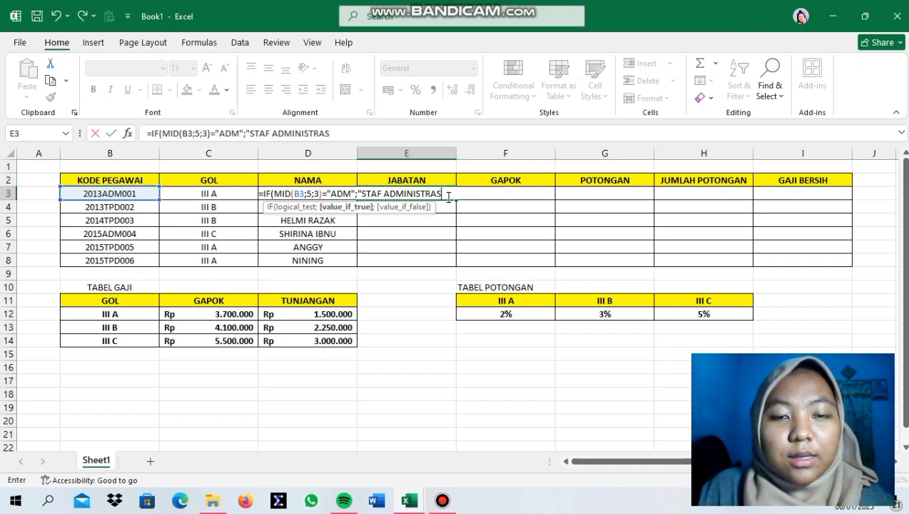
{"action": "type", "text": "I'"}
{"action": "key", "text": "BackSpace"}
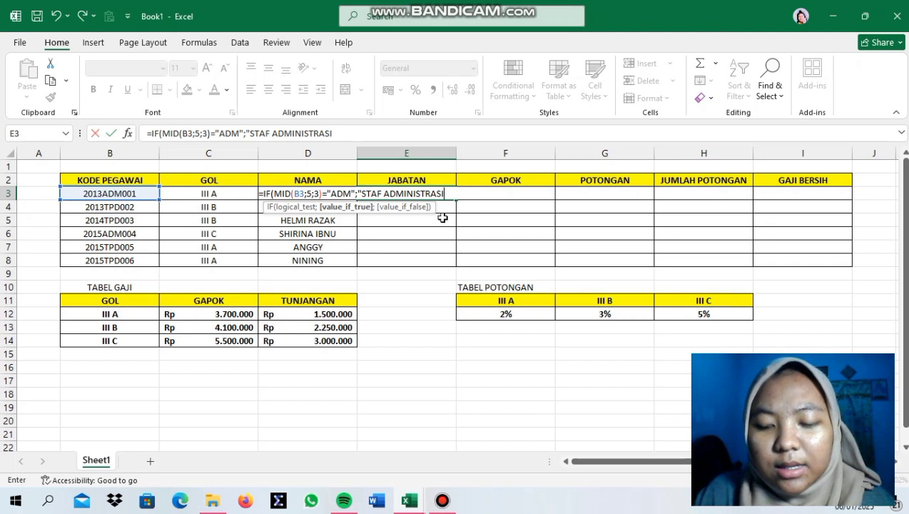
{"action": "type", "text": "\";"}
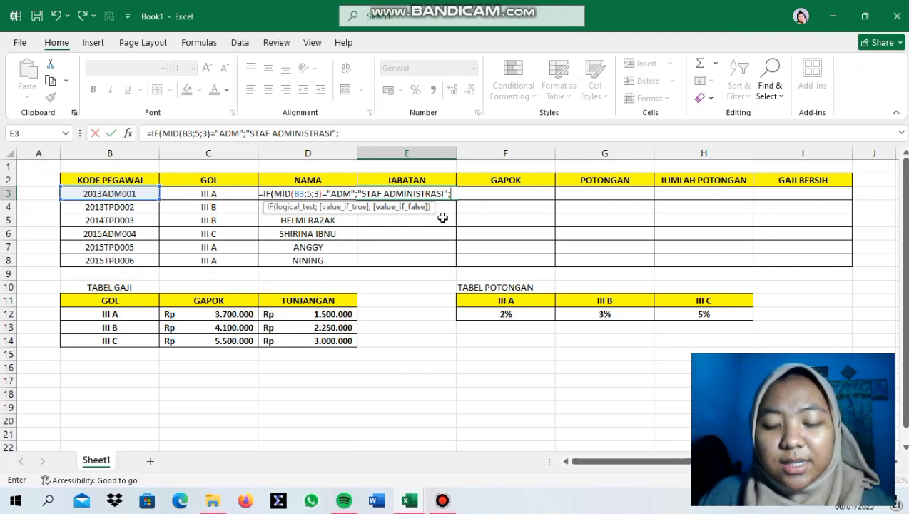
{"action": "type", "text": "\""}
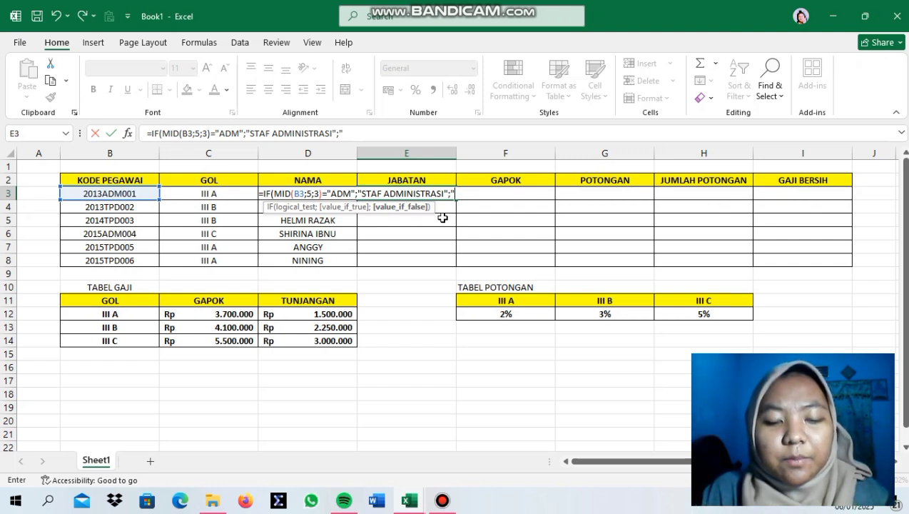
{"action": "type", "text": "TENAGA P"}
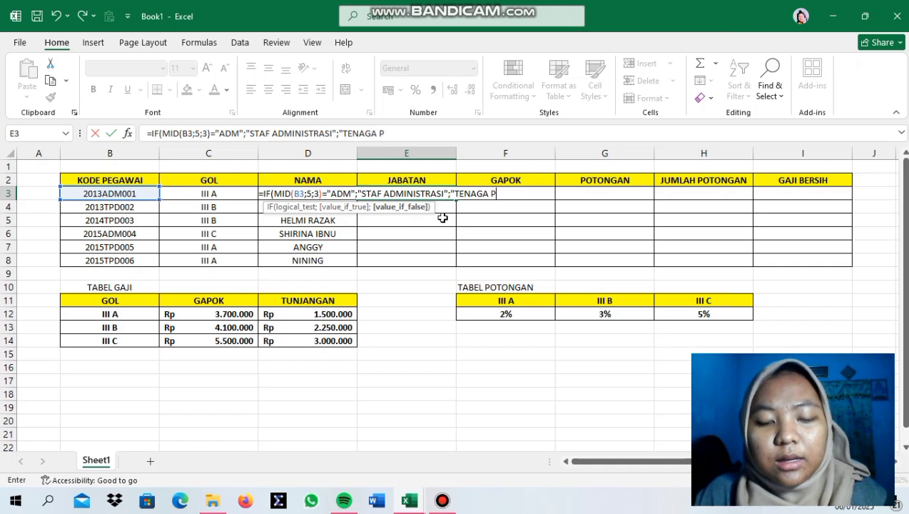
{"action": "type", "text": "ENDIDIK\")"}
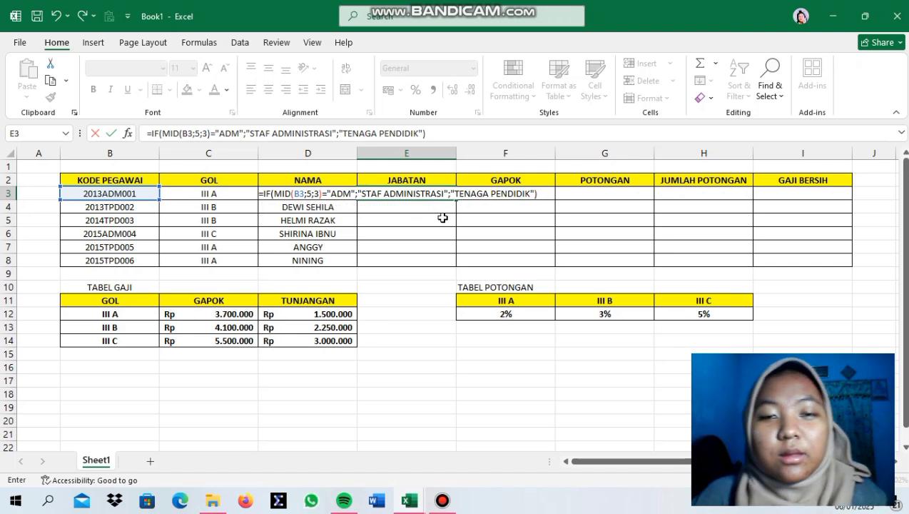
{"action": "key", "text": "Return"}
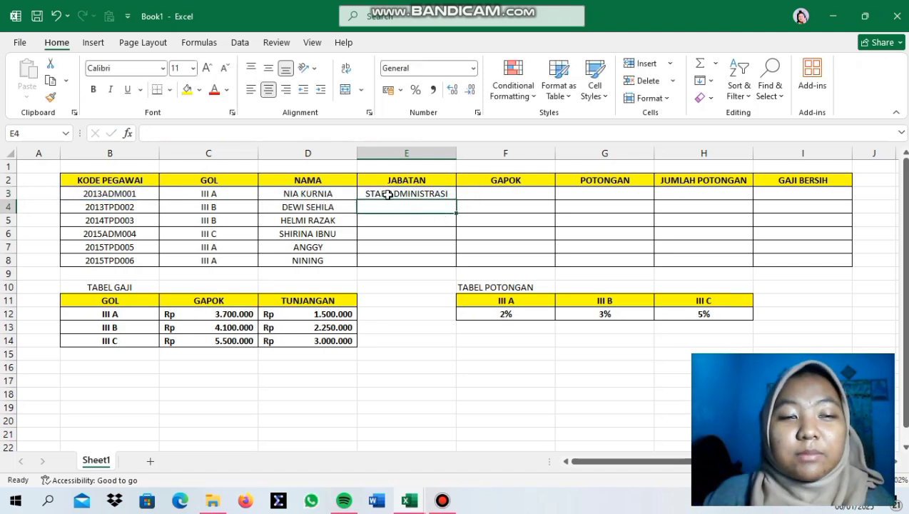
- Fill the JABATAN formula from E3 down through E8, and select the first GAPOK cell, F3
{"action": "left_click", "coordinate": [446, 193]}
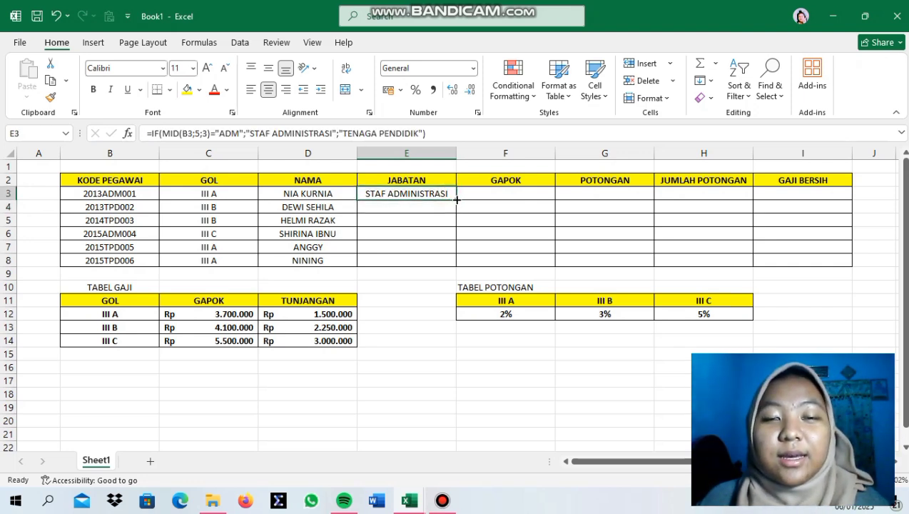
{"action": "left_click_drag", "start_coordinate": [456, 199], "coordinate": [456, 264]}
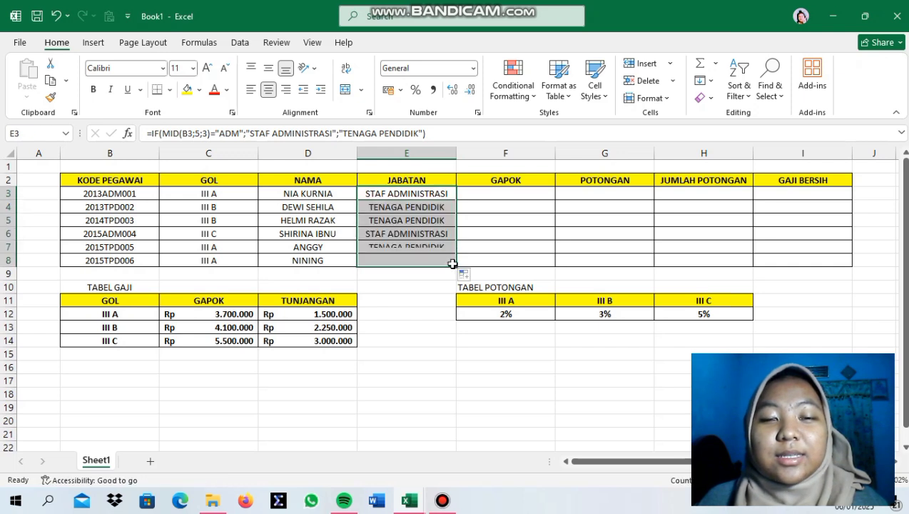
{"action": "left_click", "coordinate": [484, 199]}
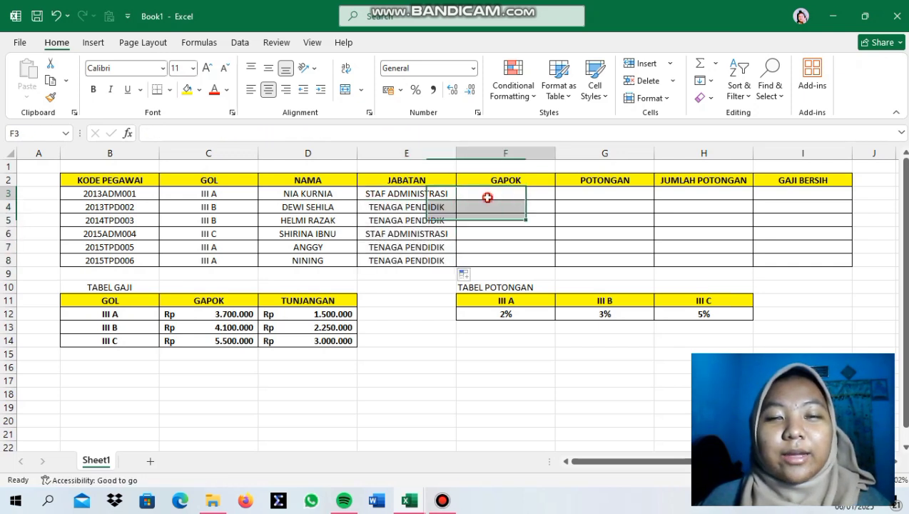
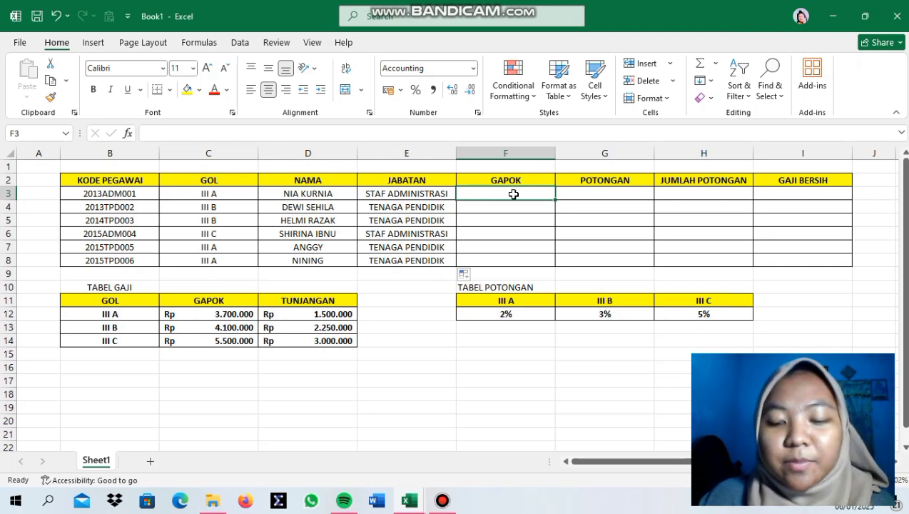
- Begin a VLOOKUP formula in GAPOK cell F3 with lookup value C3 and the absolute TABEL GAJI range $B$12:$D$14
{"action": "type", "text": "=VLO"}
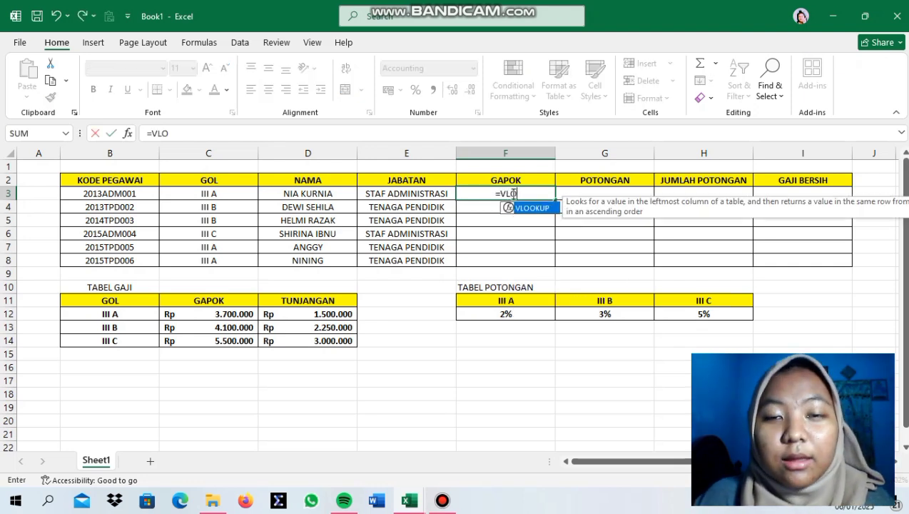
{"action": "double_click", "coordinate": [533, 207]}
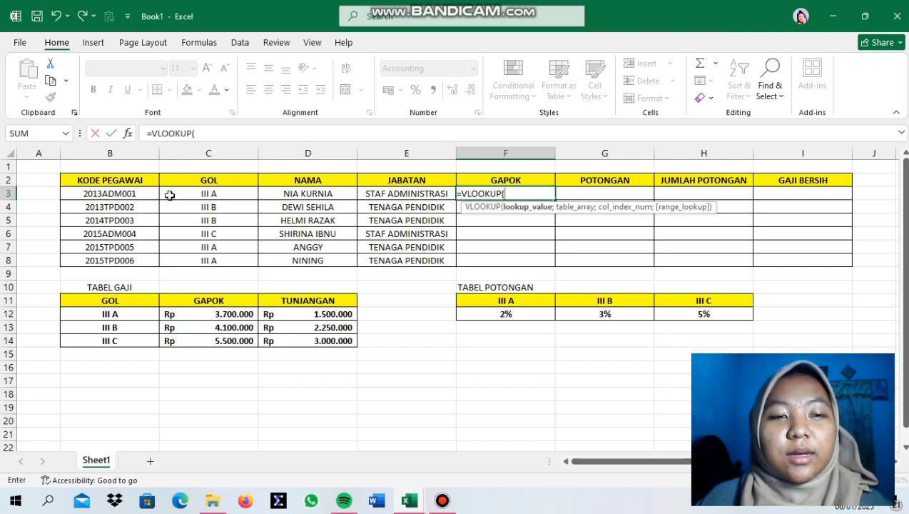
{"action": "left_click", "coordinate": [207, 192]}
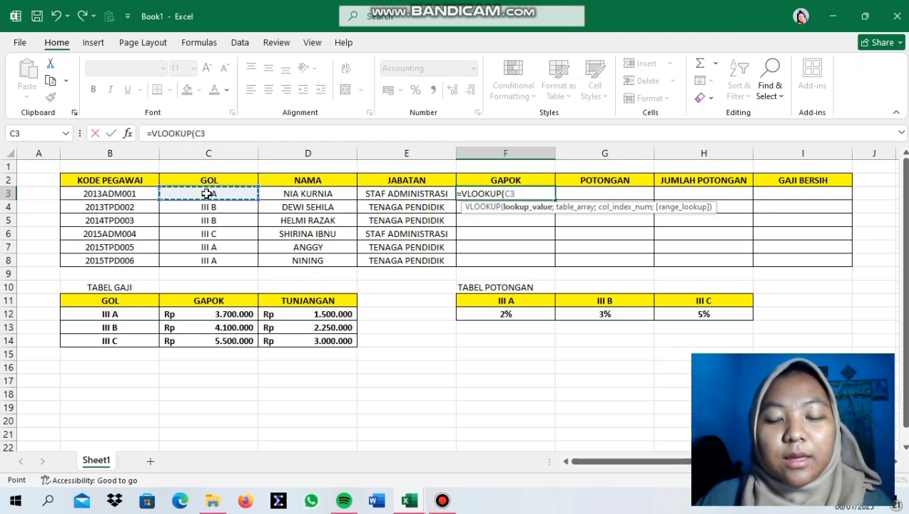
{"action": "type", "text": ";"}
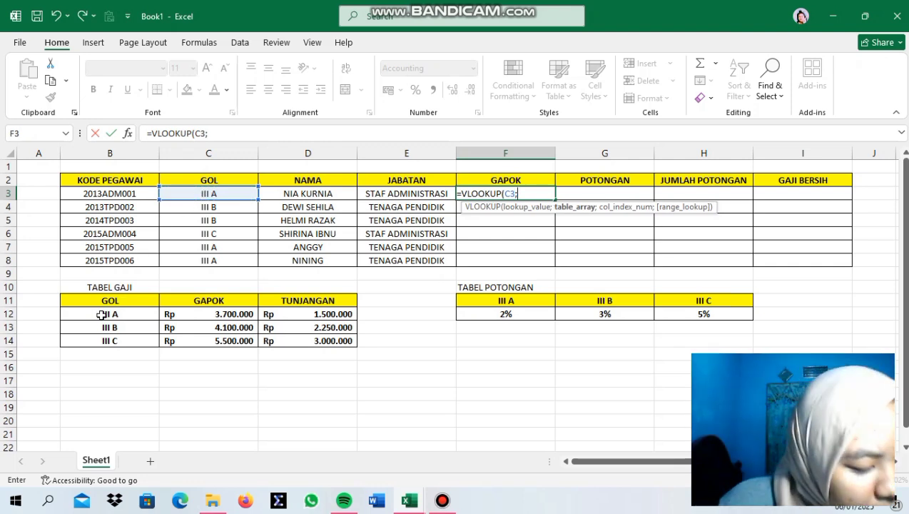
{"action": "left_click_drag", "start_coordinate": [102, 315], "coordinate": [296, 341]}
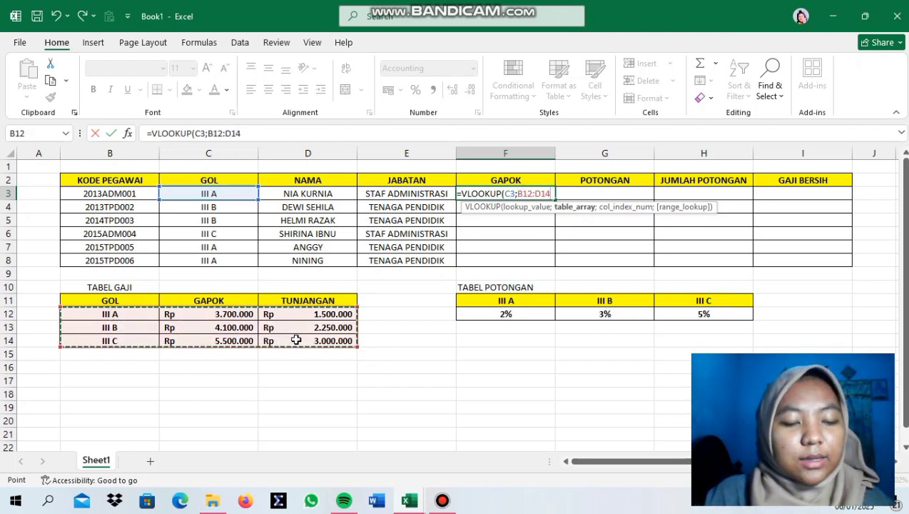
{"action": "key", "text": "F4"}
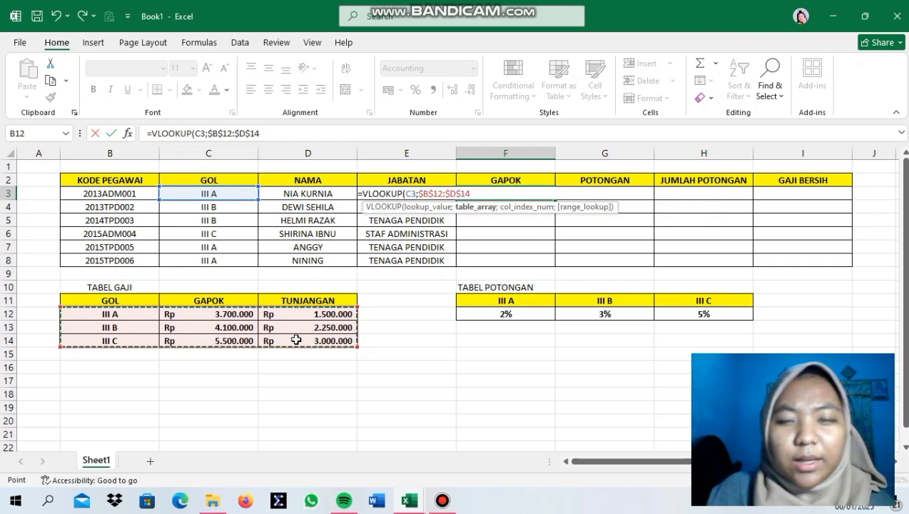
- Complete the F3 formula with column index 2 and range lookup 0, and fill it down through F8
{"action": "type", "text": ";"}
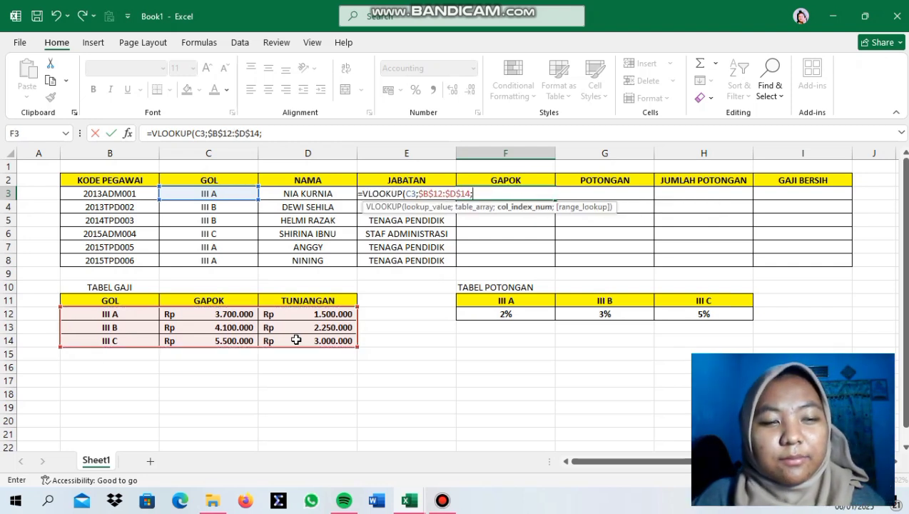
{"action": "type", "text": "2;"}
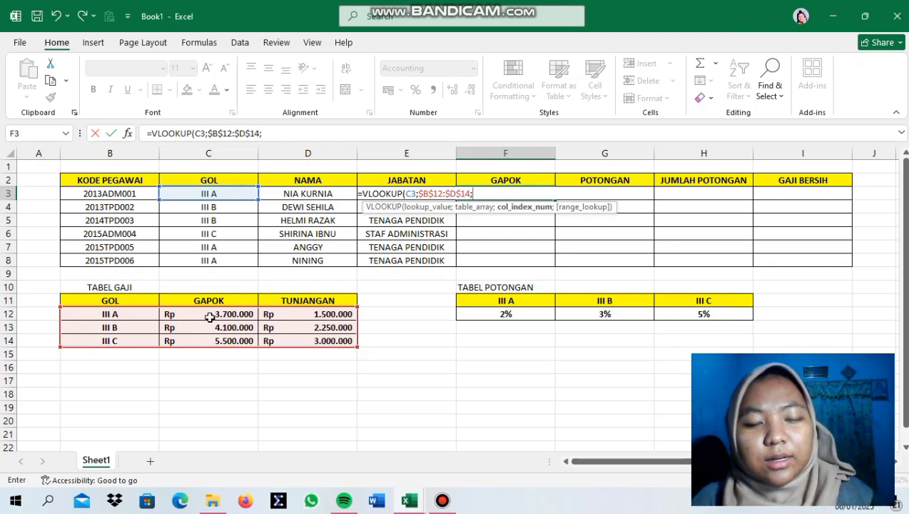
{"action": "type", "text": "0)"}
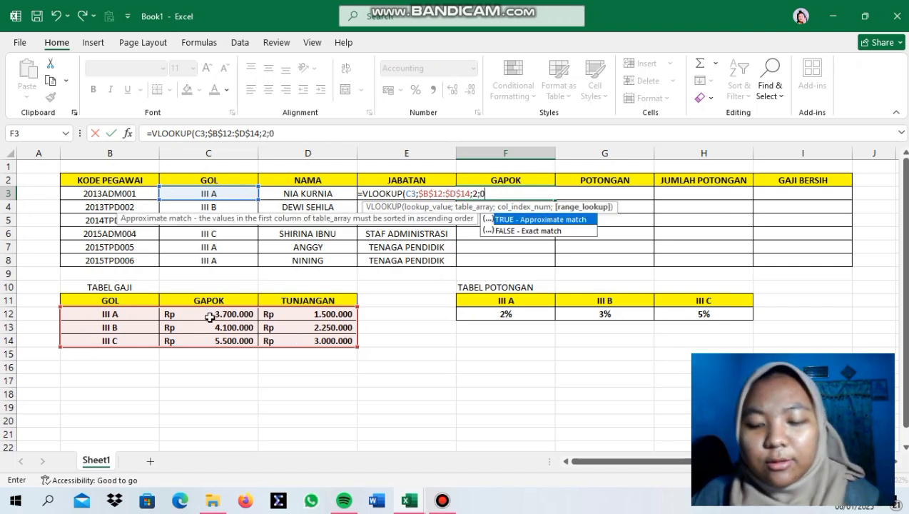
{"action": "key", "text": "Return"}
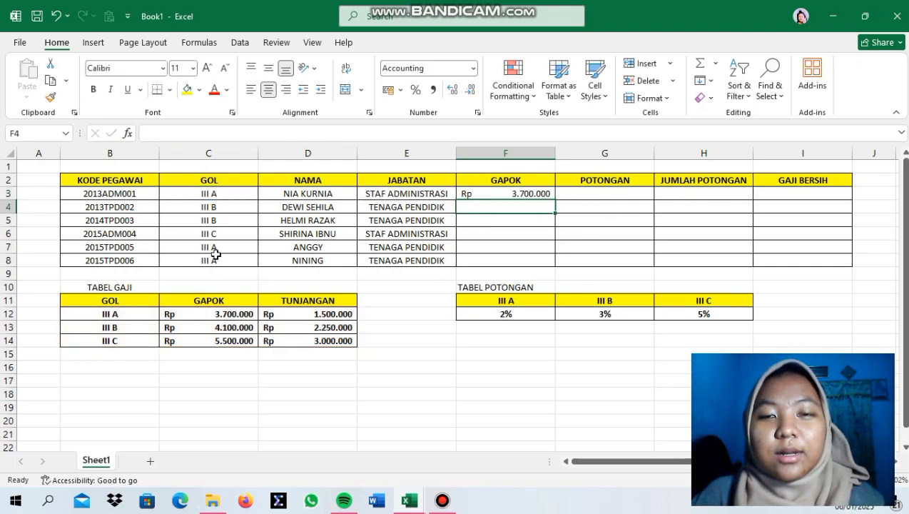
{"action": "left_click", "coordinate": [491, 195]}
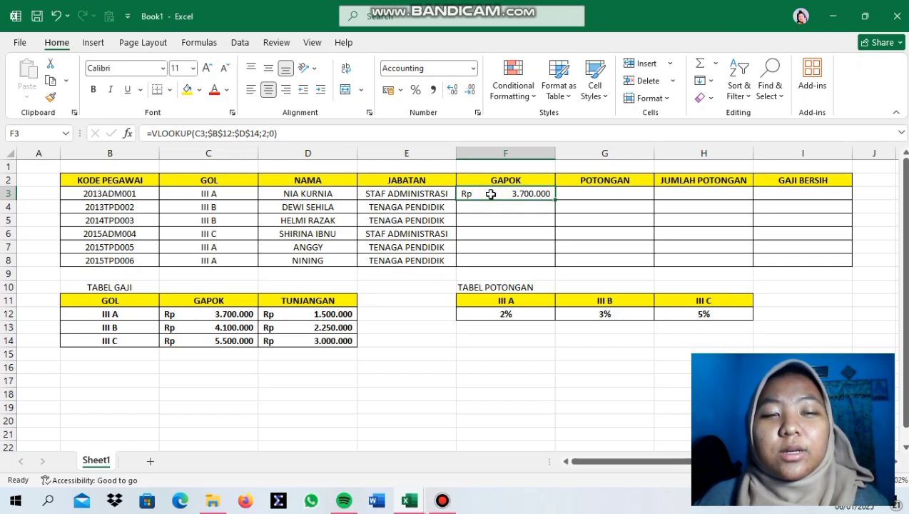
{"action": "left_click_drag", "start_coordinate": [556, 200], "coordinate": [555, 262]}
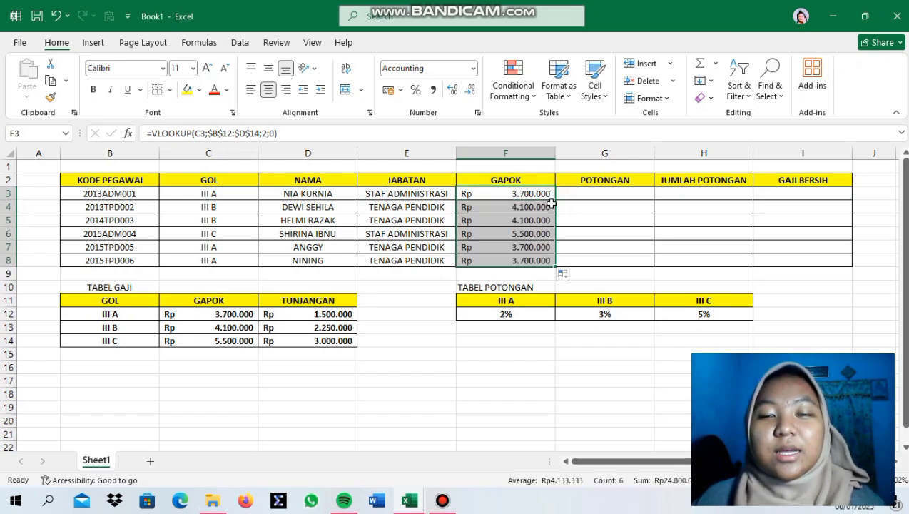
- Begin an HLOOKUP formula in POTONGAN cell G3 with lookup value C3 and the absolute TABEL POTONGAN range $F$11:$H$12
{"action": "left_click", "coordinate": [585, 195]}
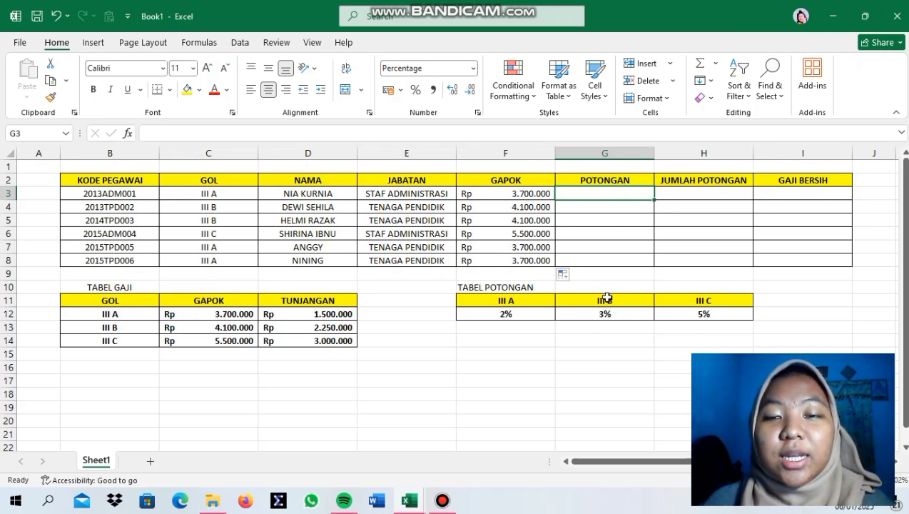
{"action": "type", "text": "="}
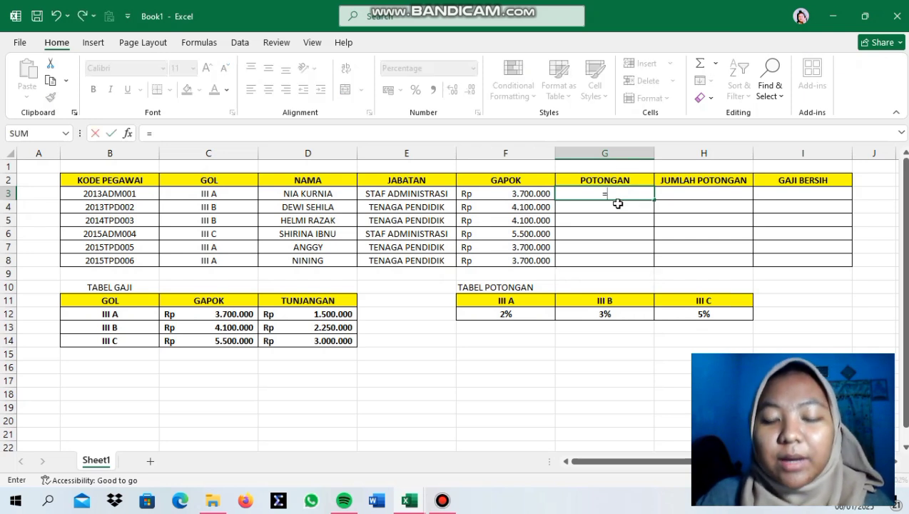
{"action": "type", "text": "HLO"}
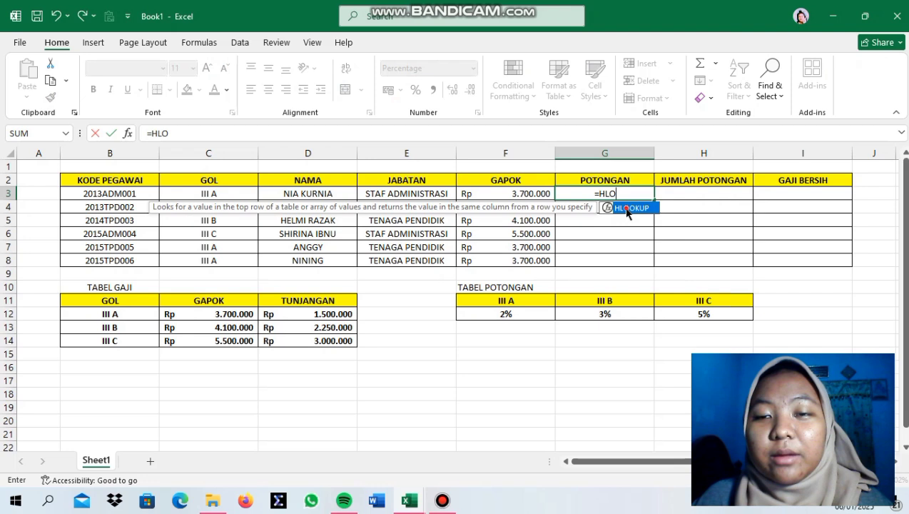
{"action": "double_click", "coordinate": [627, 211]}
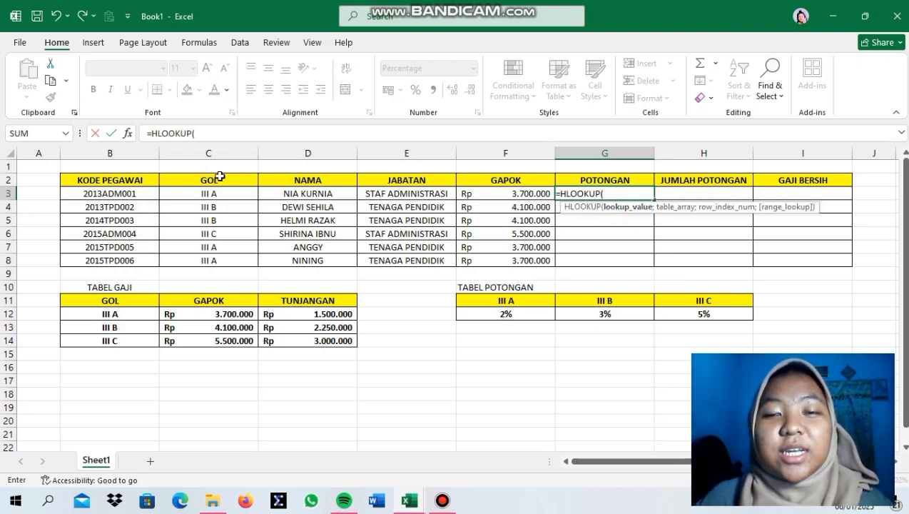
{"action": "left_click", "coordinate": [205, 195]}
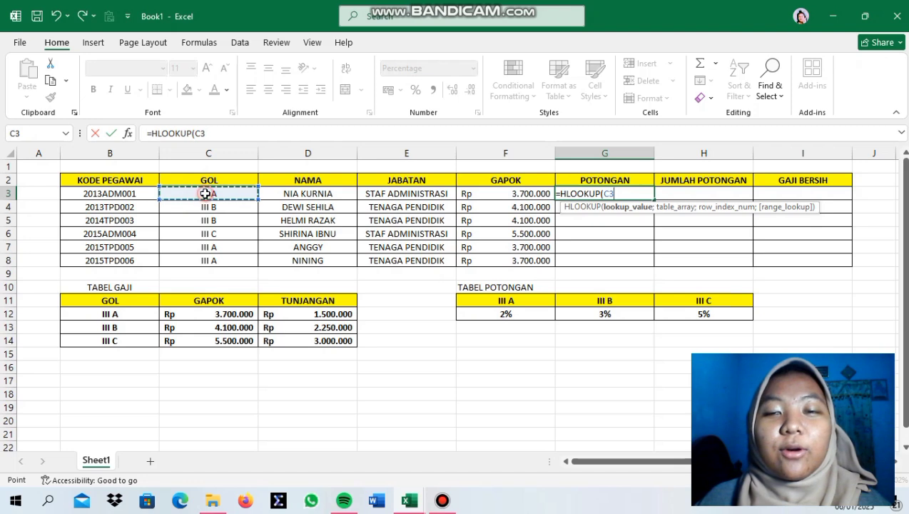
{"action": "type", "text": ";"}
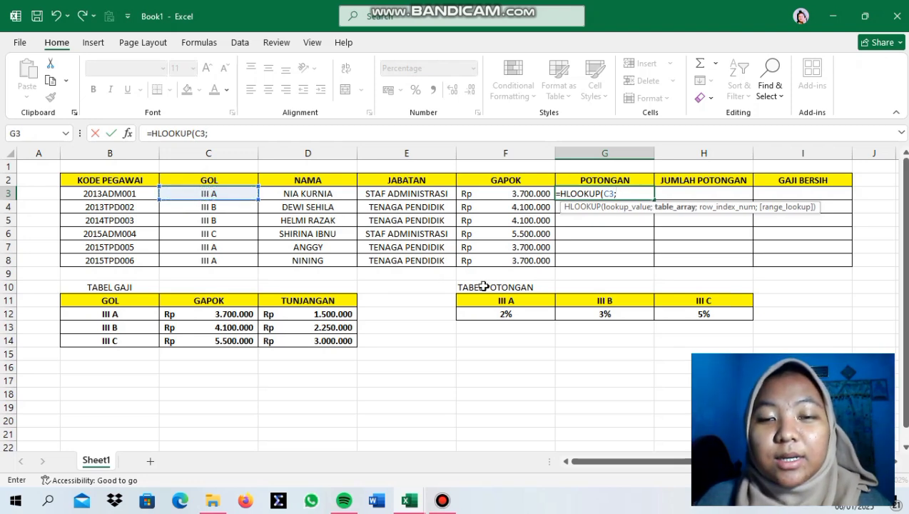
{"action": "left_click_drag", "start_coordinate": [507, 300], "coordinate": [705, 307]}
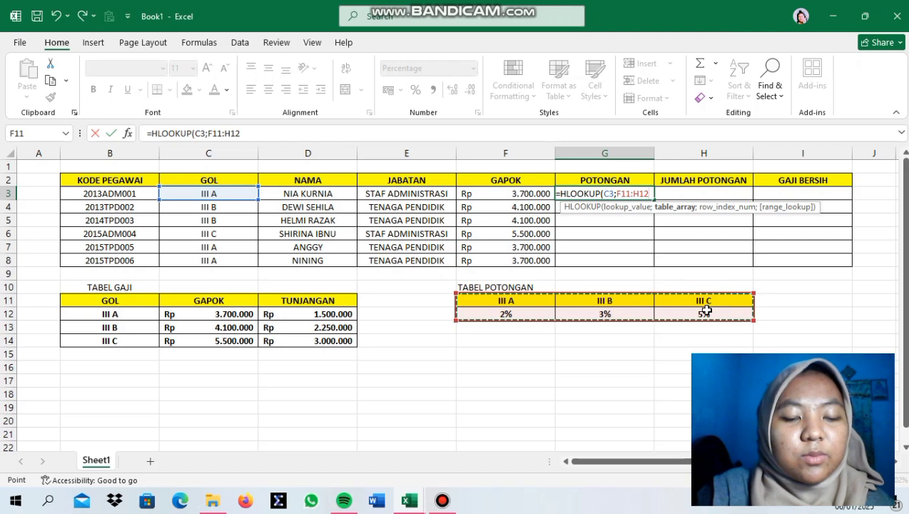
{"action": "key", "text": "F4"}
- Complete the G3 formula with row index 2 and range lookup 0, and fill it down through G8
{"action": "type", "text": ";"}
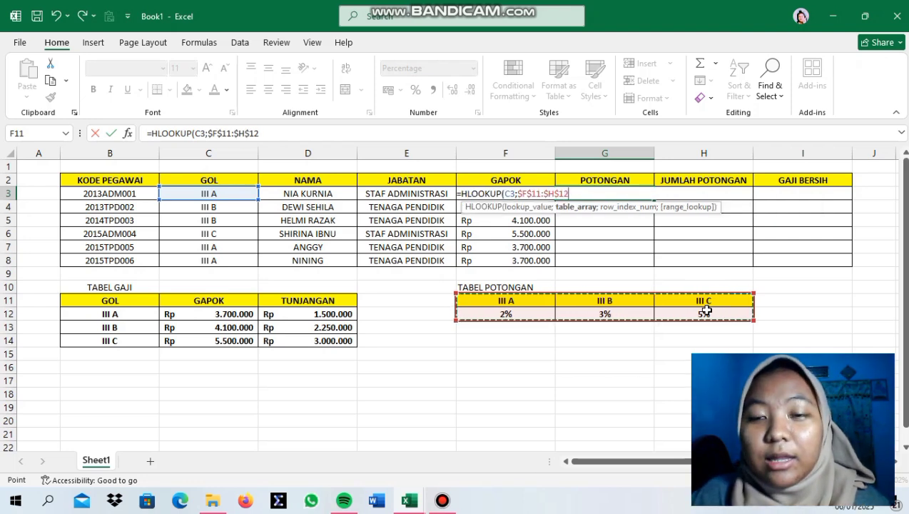
{"action": "type", "text": "2"}
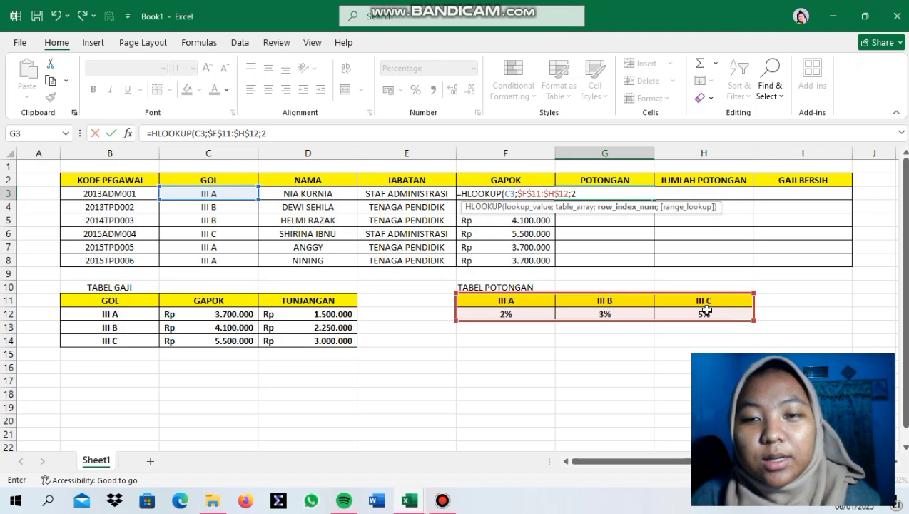
{"action": "type", "text": ";0)"}
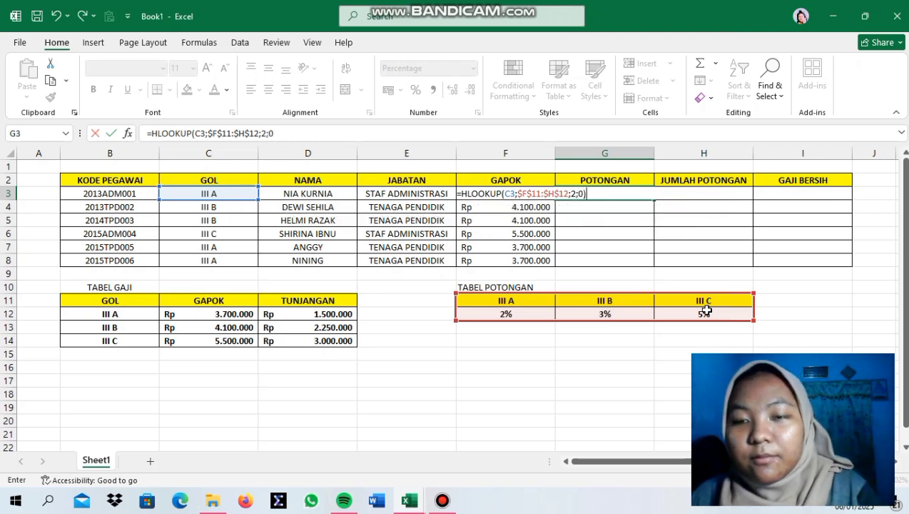
{"action": "key", "text": "Return"}
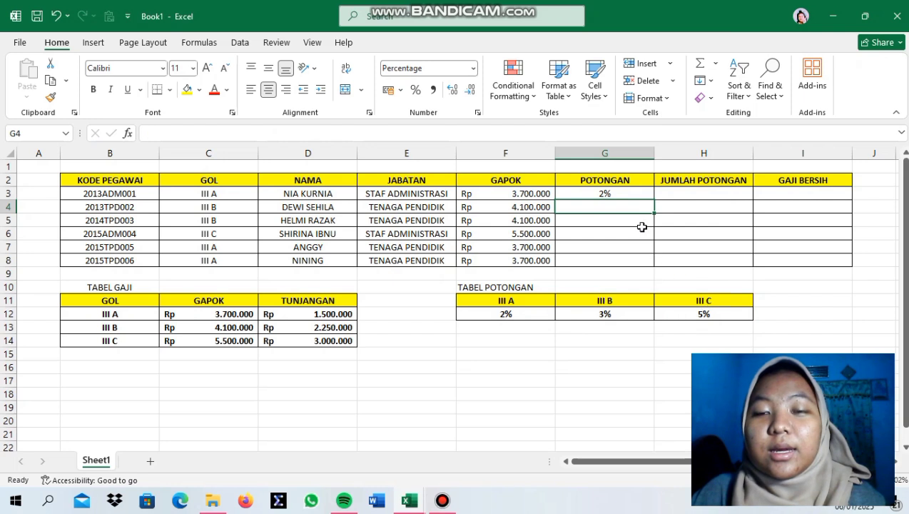
{"action": "left_click", "coordinate": [631, 194]}
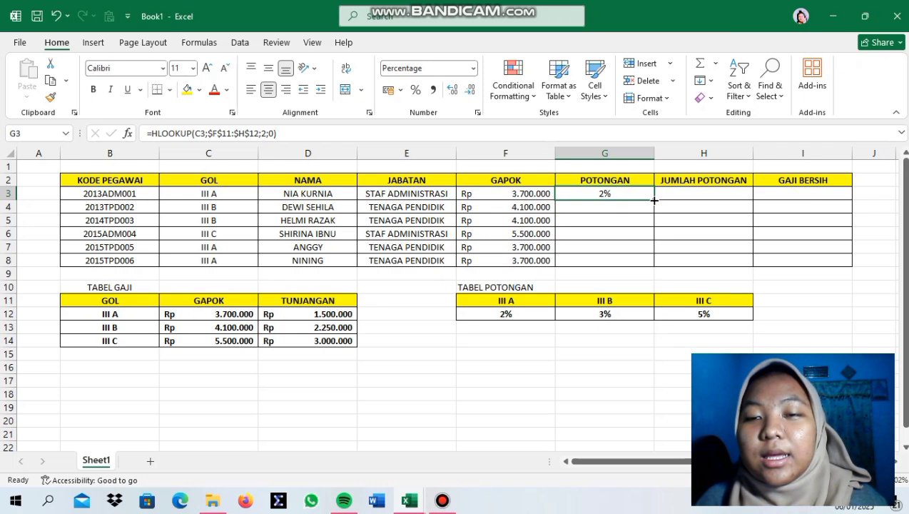
{"action": "left_click_drag", "start_coordinate": [654, 200], "coordinate": [655, 265]}
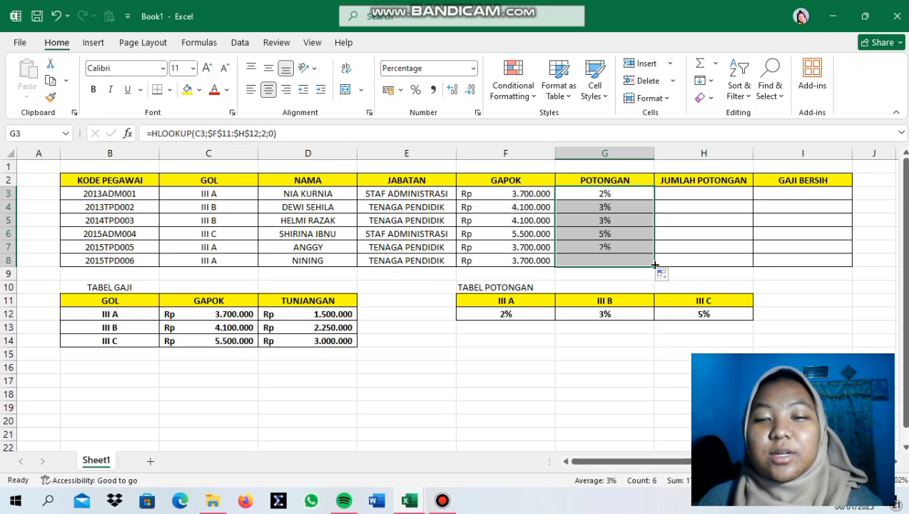
- Calculate JUMLAH POTONGAN in H3 as =F3*G3 and fill the formula down through H8
{"action": "left_click", "coordinate": [691, 196]}
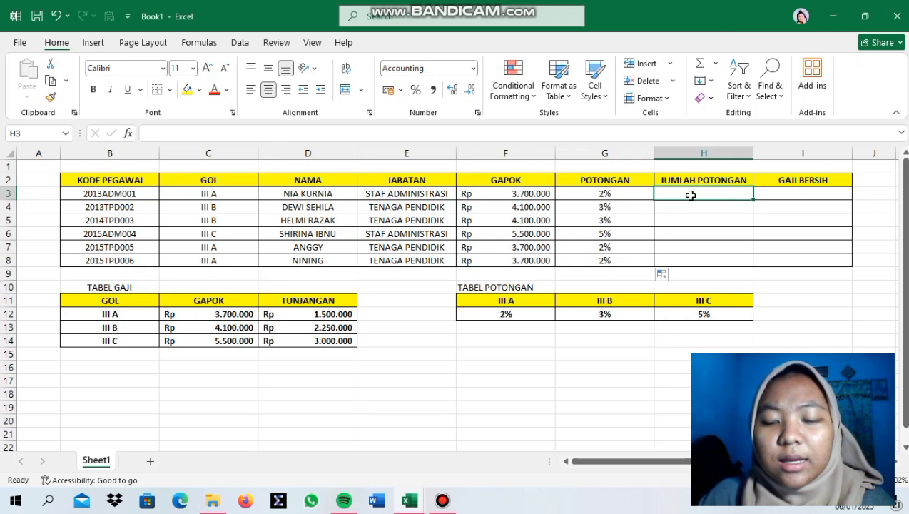
{"action": "type", "text": "="}
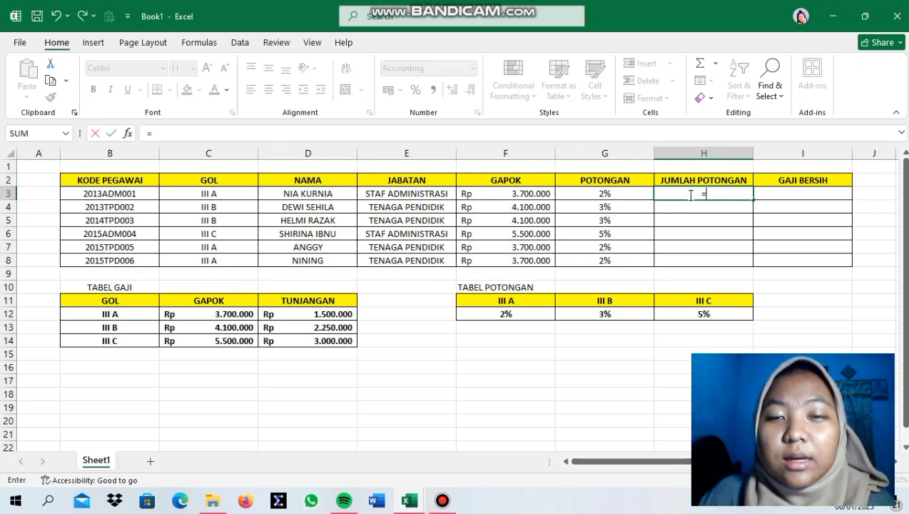
{"action": "left_click", "coordinate": [523, 194]}
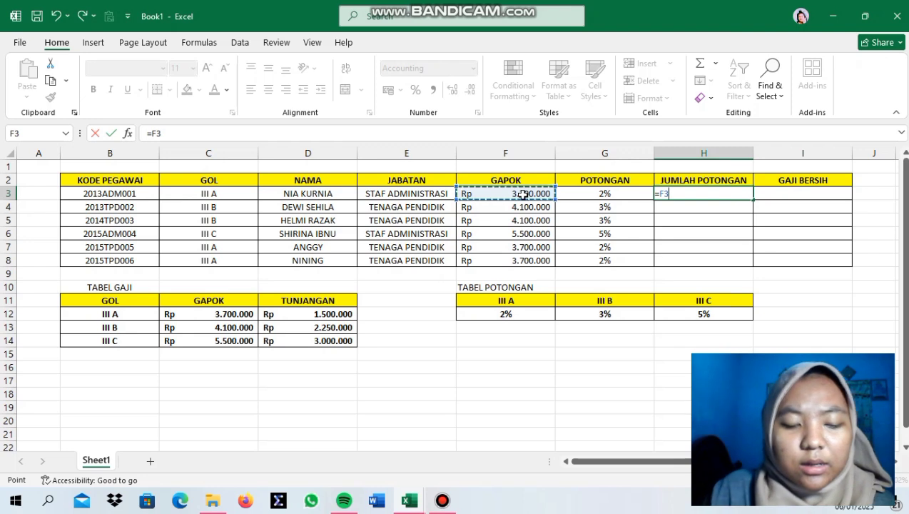
{"action": "type", "text": "*"}
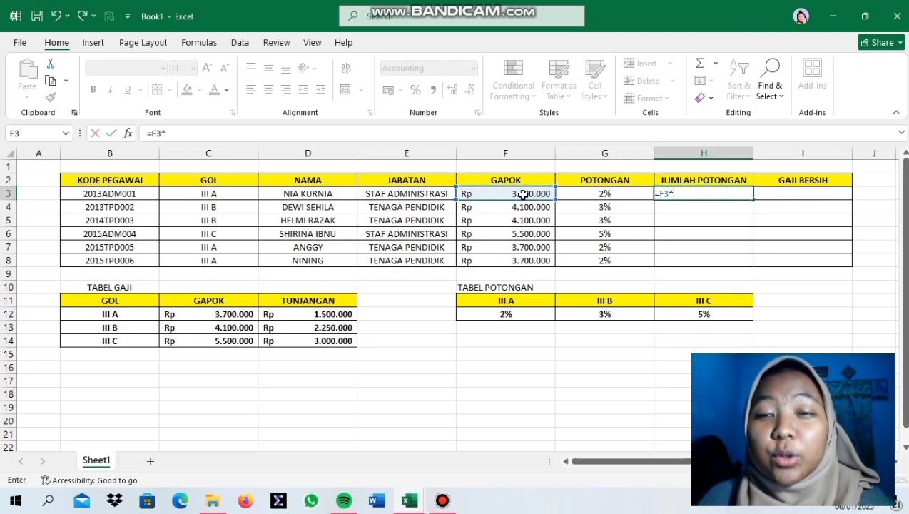
{"action": "left_click", "coordinate": [614, 197]}
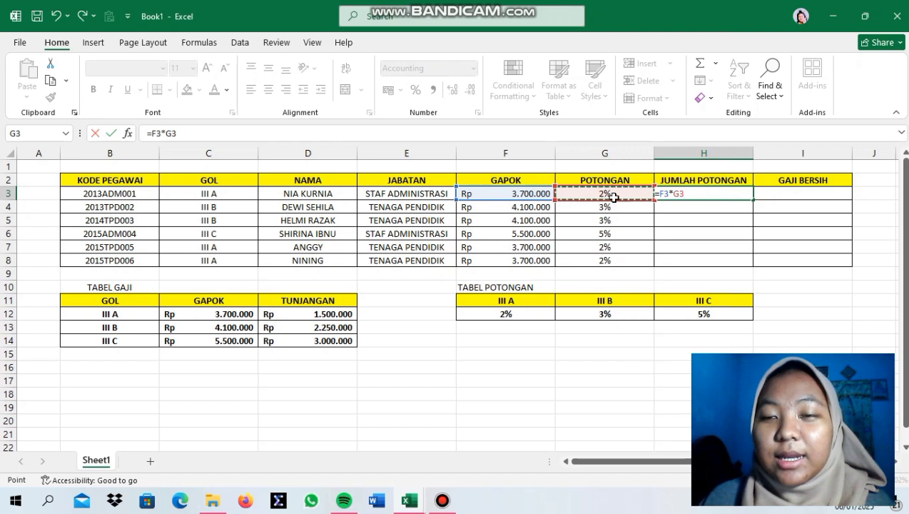
{"action": "key", "text": "Return"}
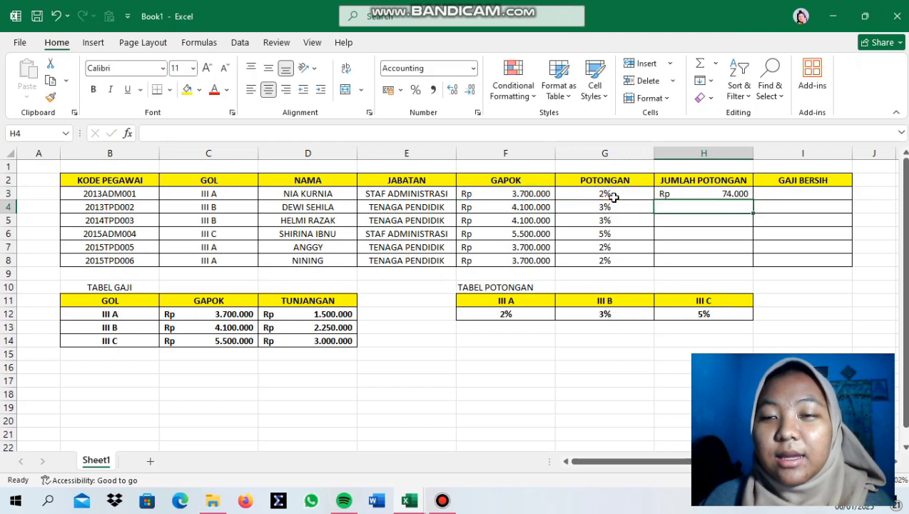
{"action": "left_click", "coordinate": [745, 194]}
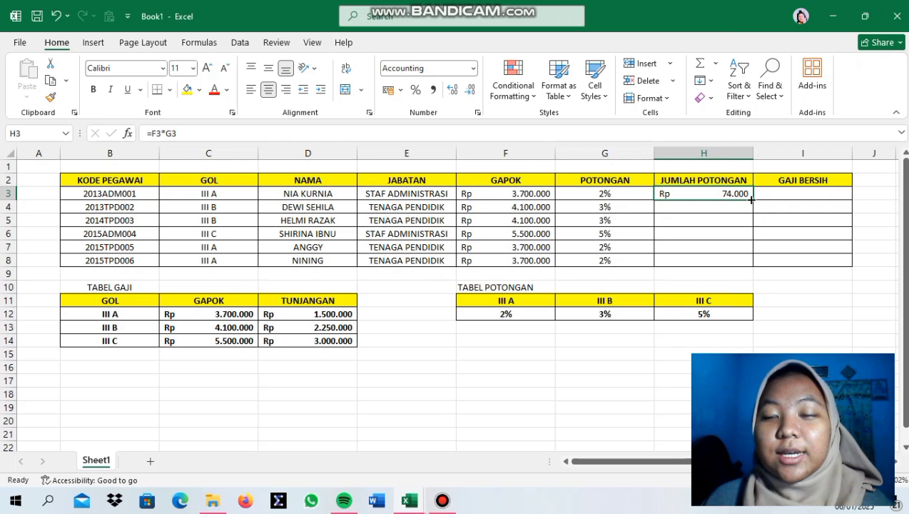
{"action": "left_click_drag", "start_coordinate": [751, 200], "coordinate": [753, 262]}
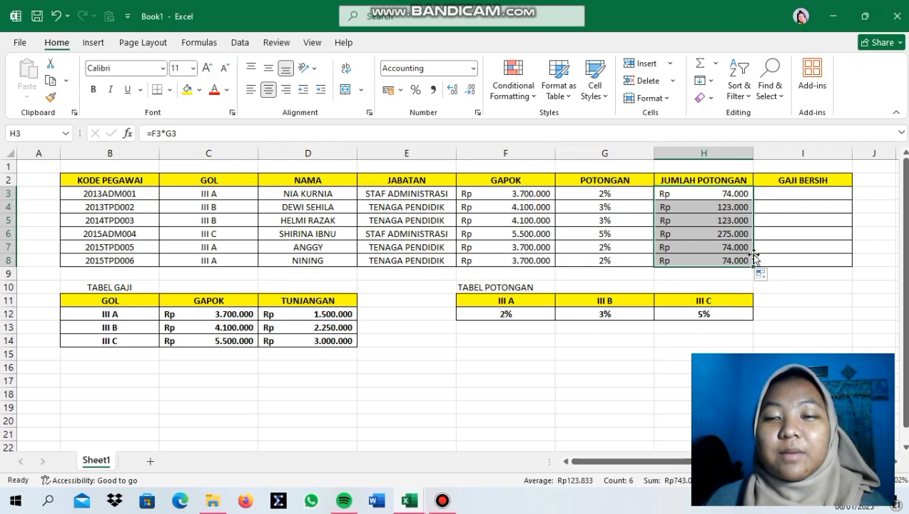
- Calculate GAJI BERSIH in I3 as =F3-H3 and fill the formula down through I8
{"action": "left_click", "coordinate": [794, 194]}
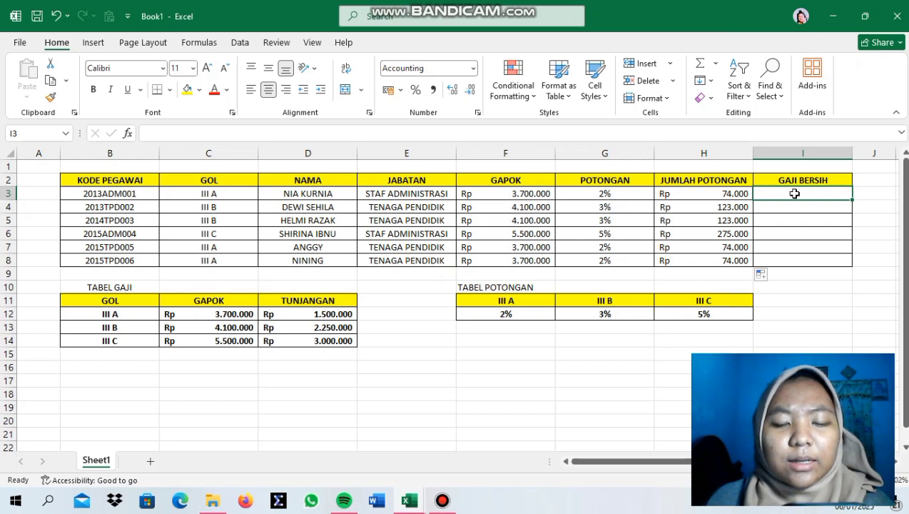
{"action": "type", "text": "="}
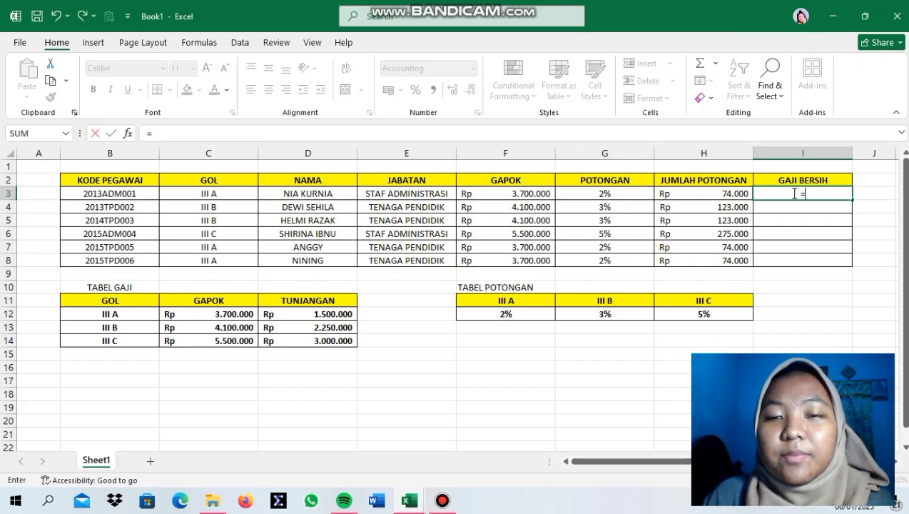
{"action": "left_click", "coordinate": [546, 194]}
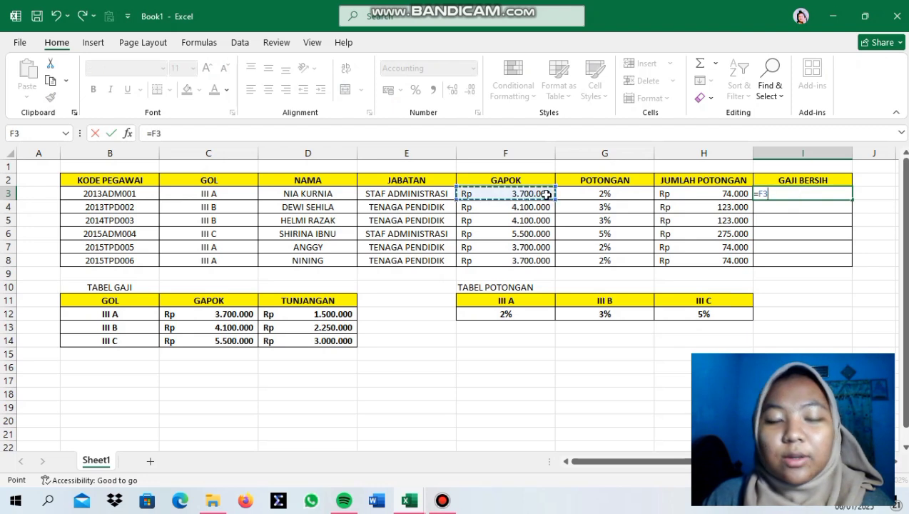
{"action": "type", "text": "-"}
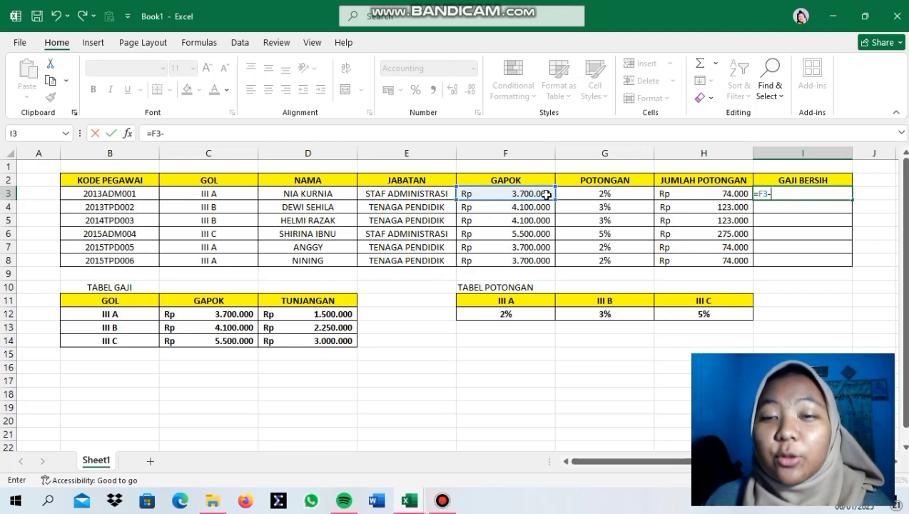
{"action": "left_click", "coordinate": [697, 195]}
{"action": "key", "text": "Return"}
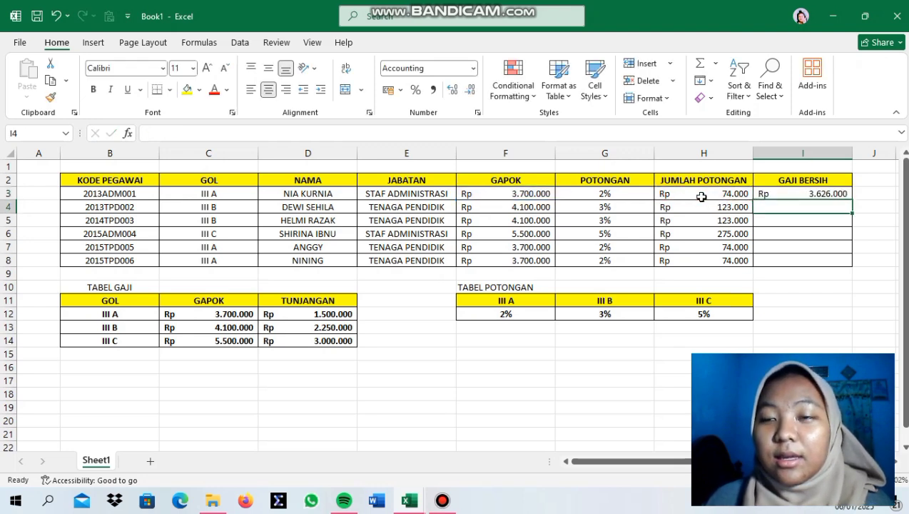
{"action": "left_click", "coordinate": [806, 192]}
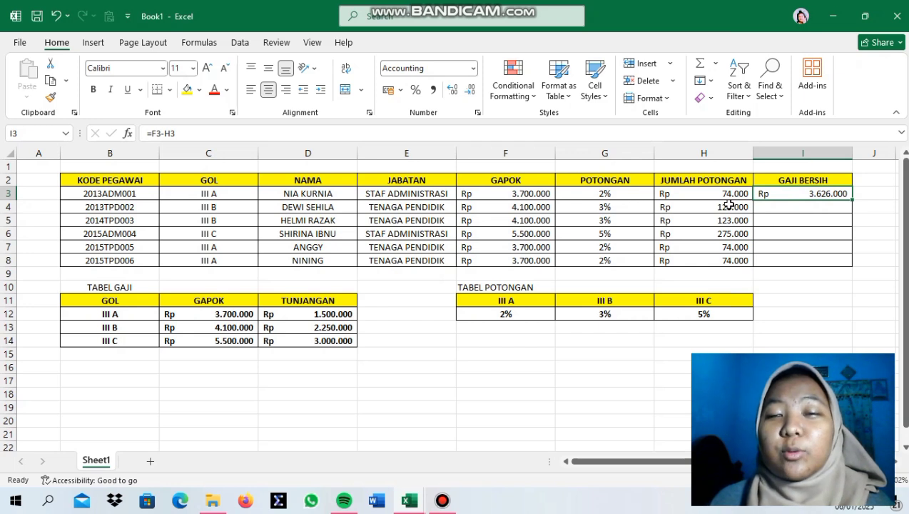
{"action": "left_click_drag", "start_coordinate": [851, 200], "coordinate": [849, 259]}
{"action": "left_click", "coordinate": [858, 204]}
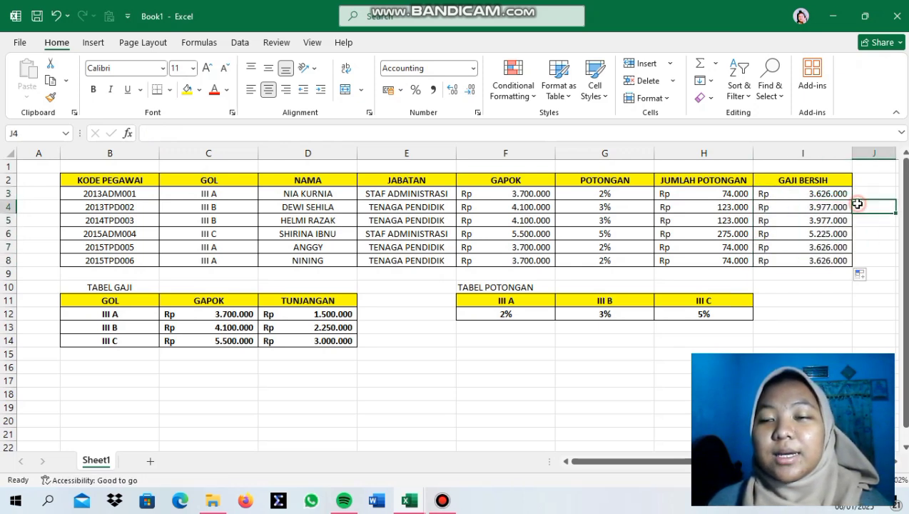